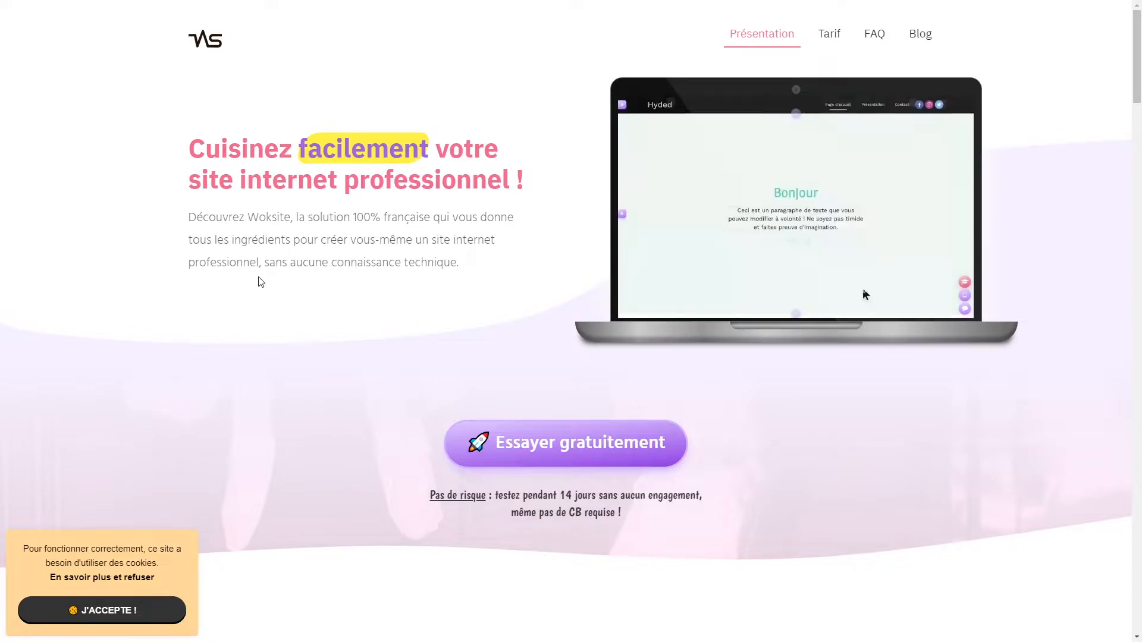
# - Scroll through the homepage's features, testimonials, 16 € Formule VIP pricing and FAQ sections
pyautogui.scroll(-7, 260, 282)
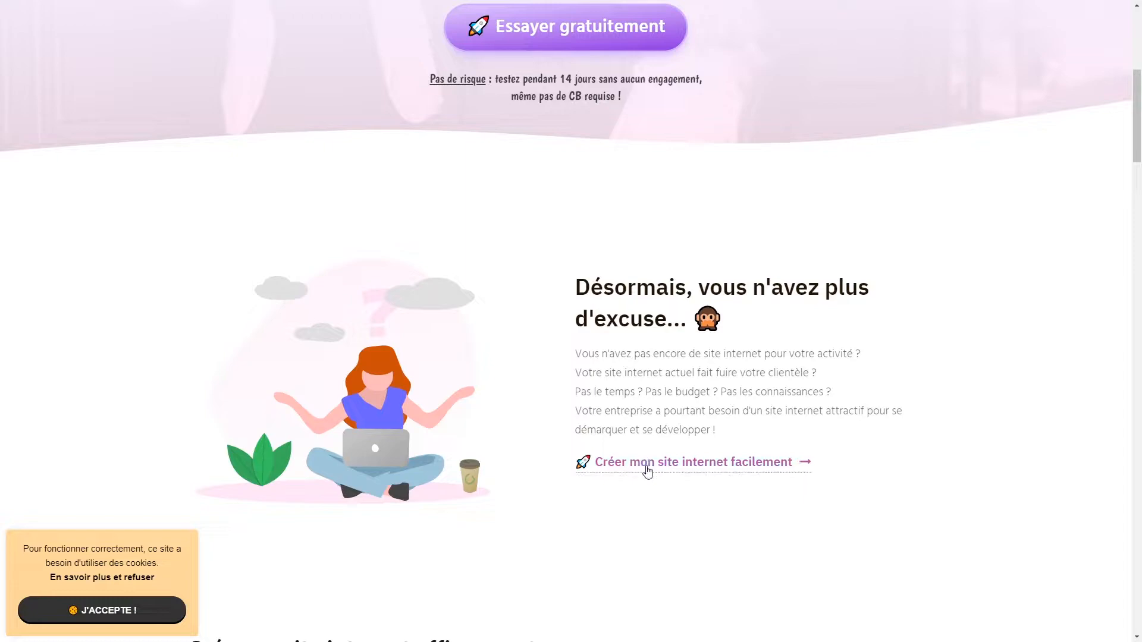
pyautogui.scroll(-1, 367, 306)
pyautogui.scroll(-5, 366, 306)
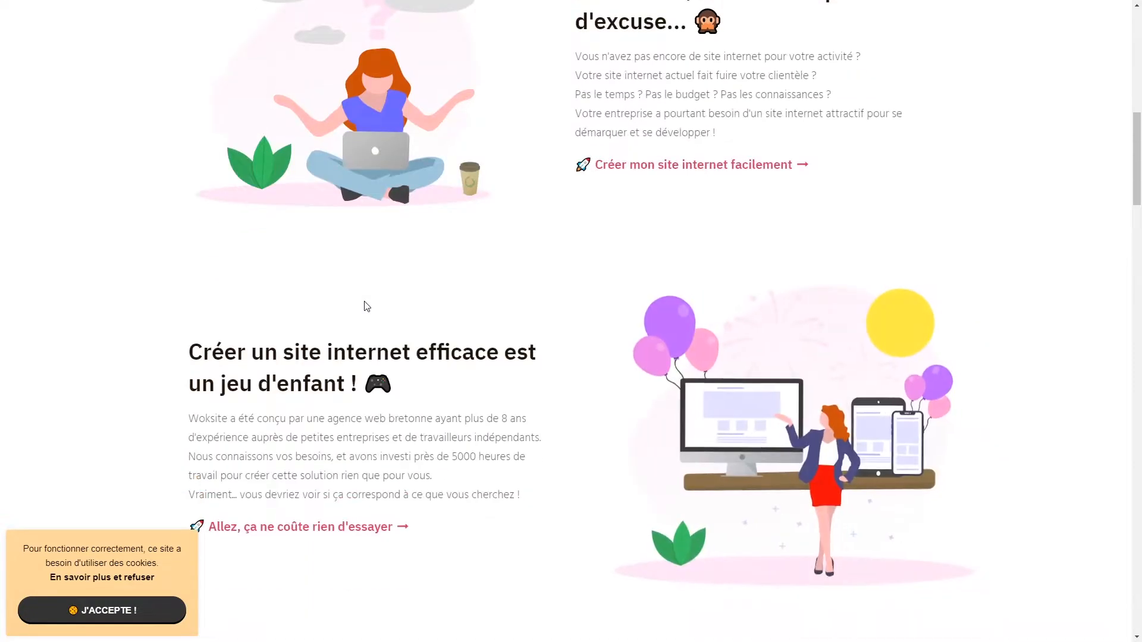
pyautogui.scroll(-2, 129, 318)
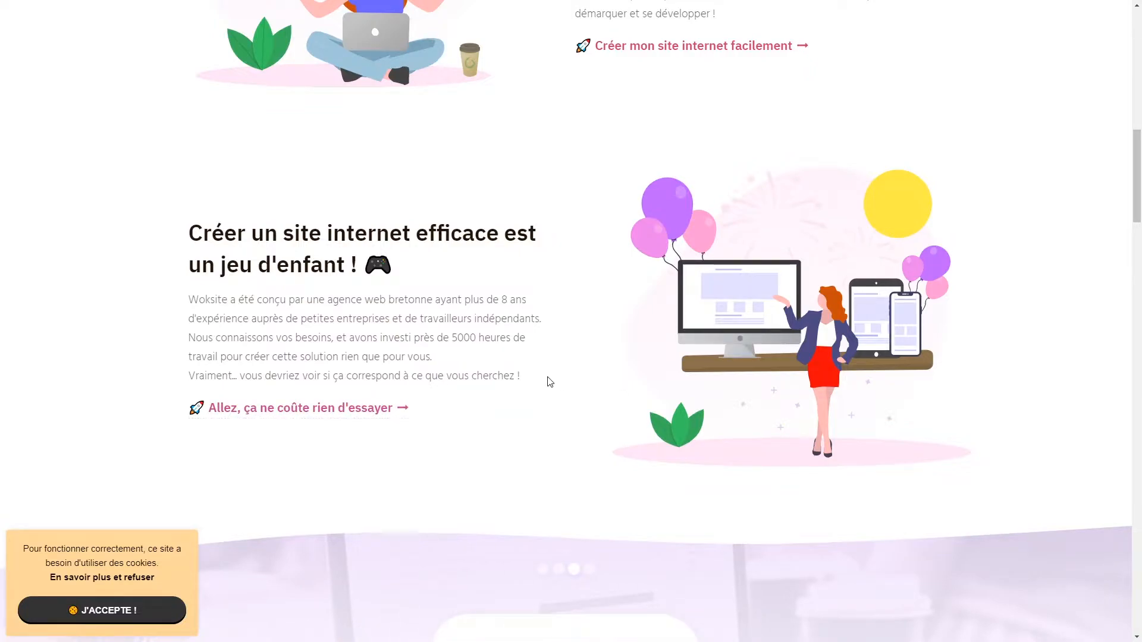
pyautogui.scroll(-6, 548, 380)
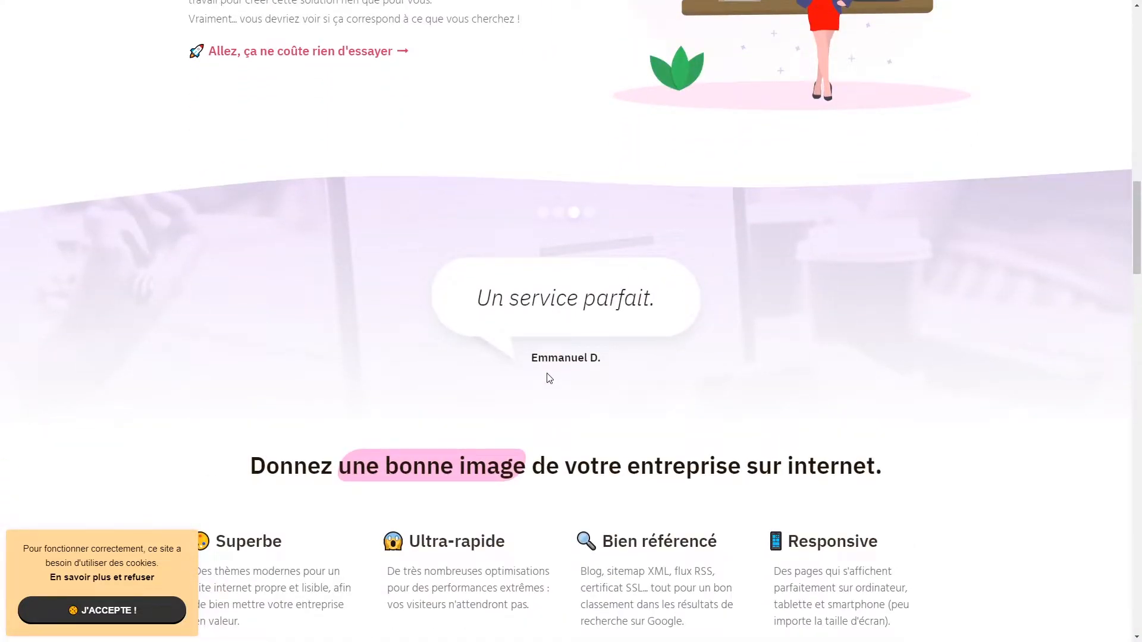
pyautogui.scroll(-2, 548, 378)
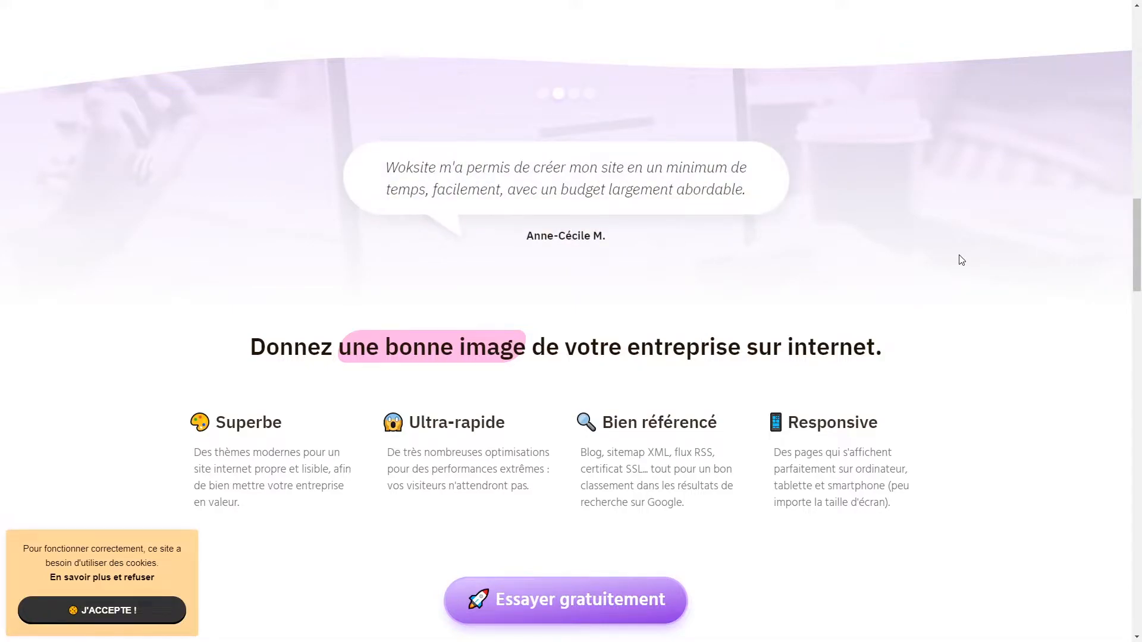
pyautogui.scroll(-10, 961, 260)
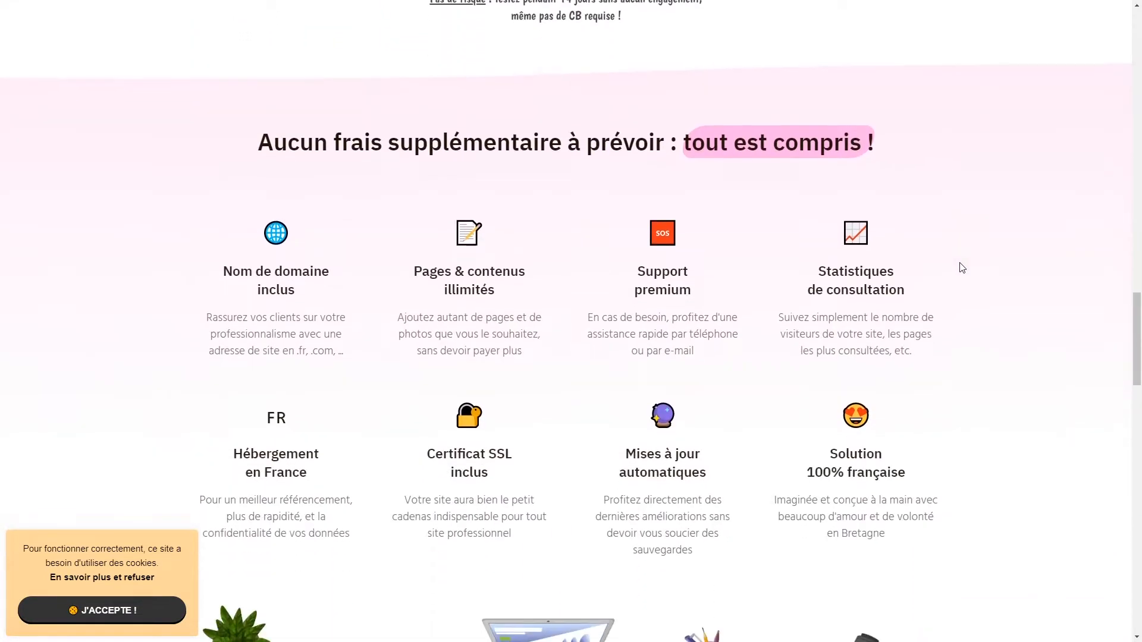
pyautogui.scroll(-1, 962, 267)
pyautogui.scroll(-5, 999, 294)
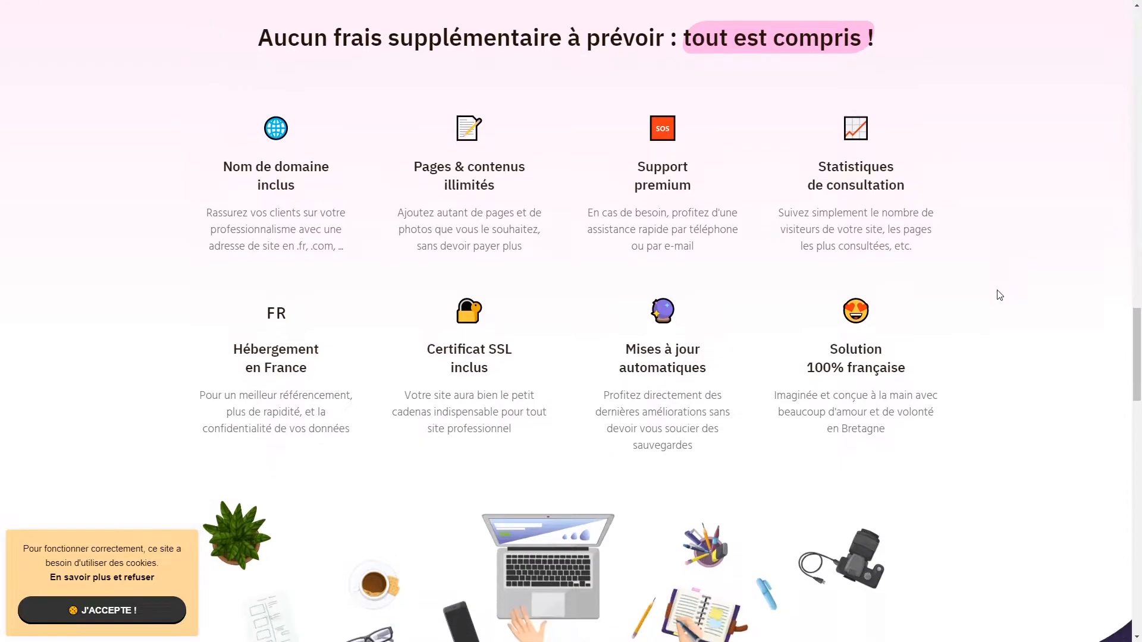
pyautogui.scroll(-4, 999, 295)
pyautogui.scroll(-2, 999, 295)
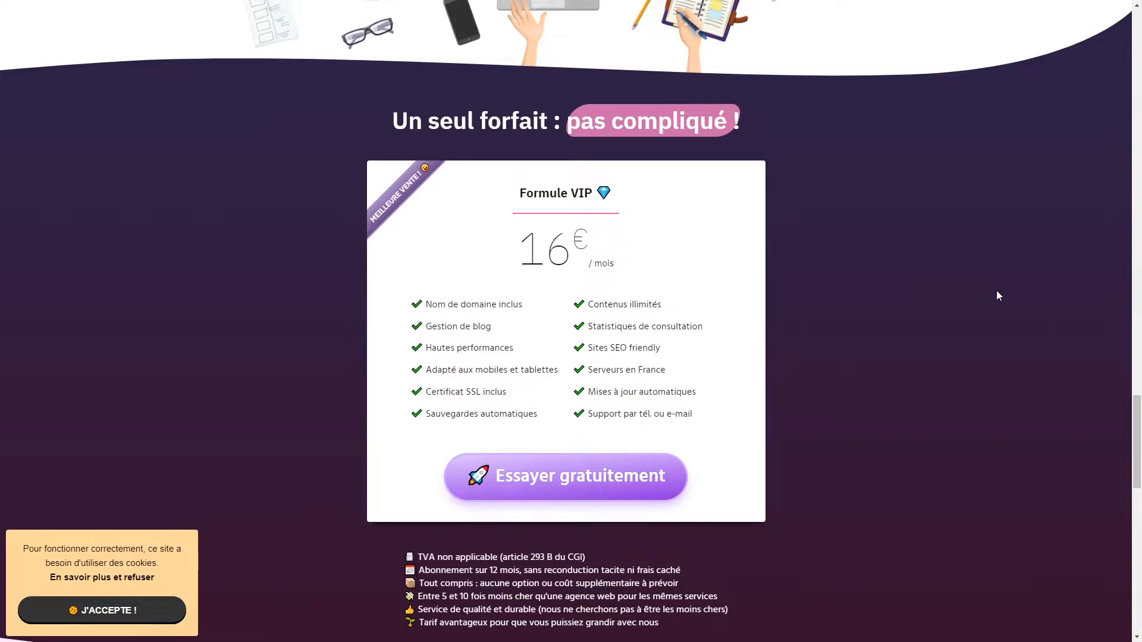
pyautogui.scroll(-10, 997, 292)
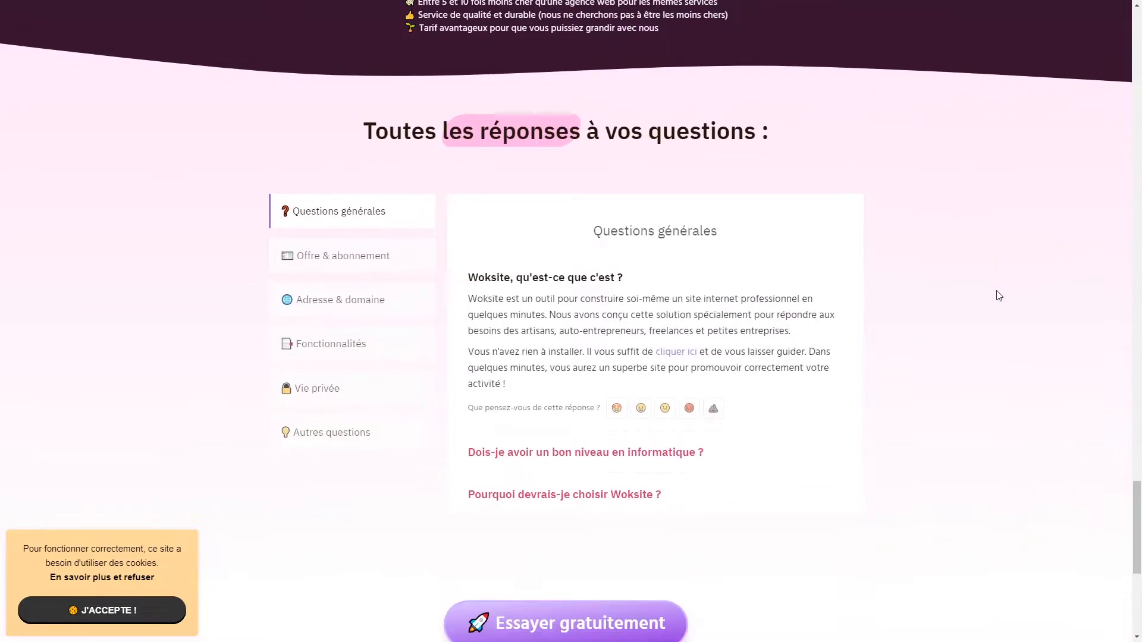
pyautogui.scroll(-6, 996, 296)
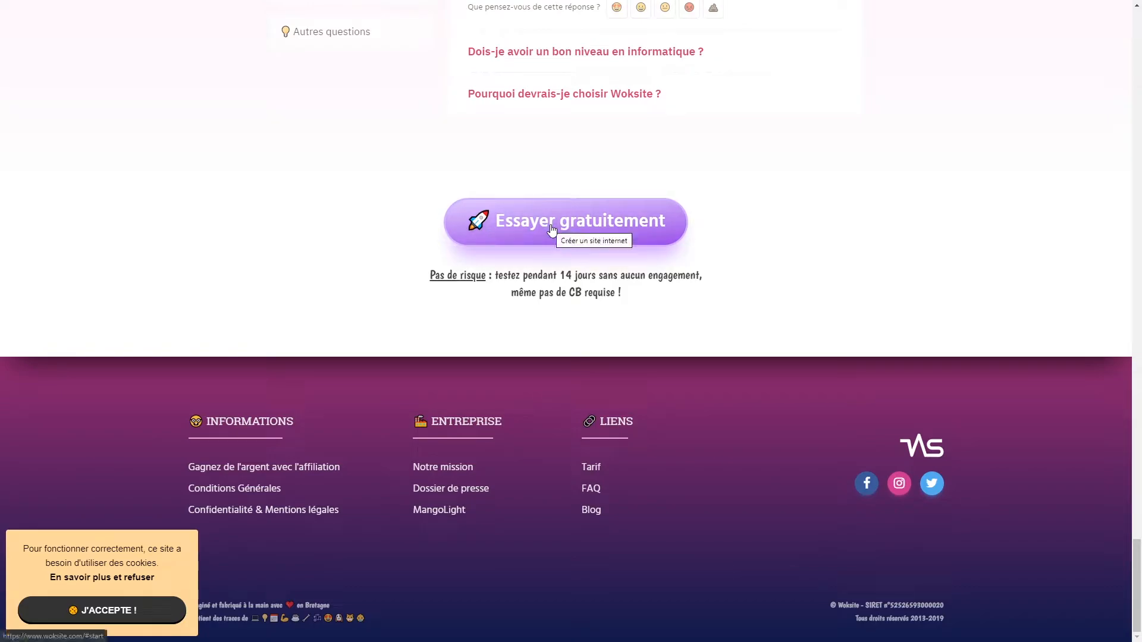
# - Start the free trial and enter 'Freelance' as the activity after briefly trying 'Graphiste'
pyautogui.click(551, 227)
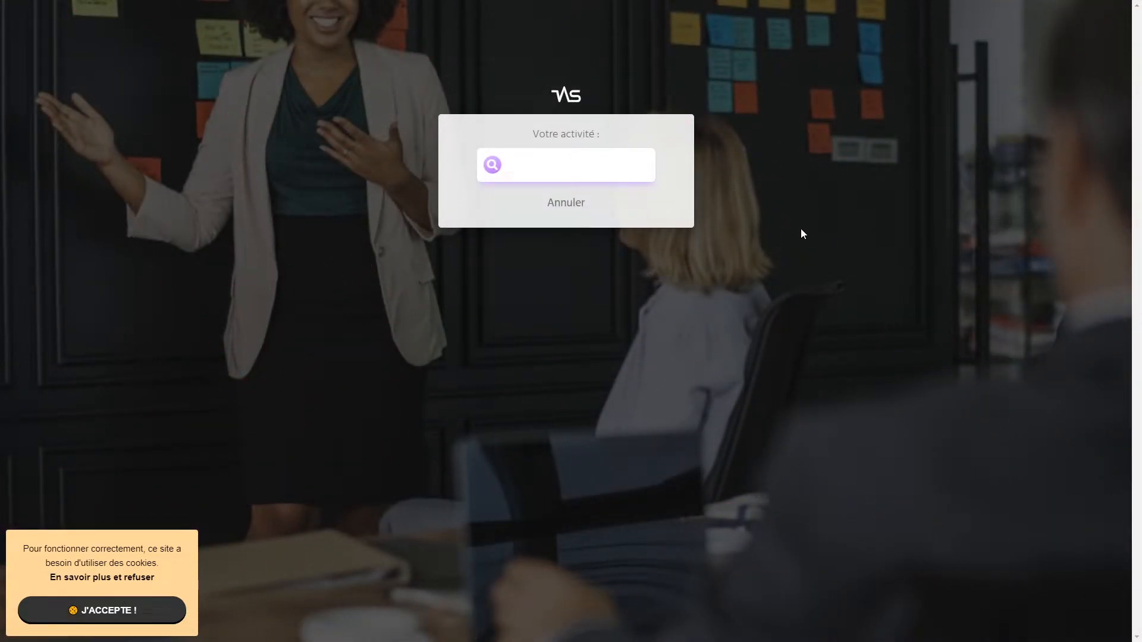
pyautogui.write('Fr')
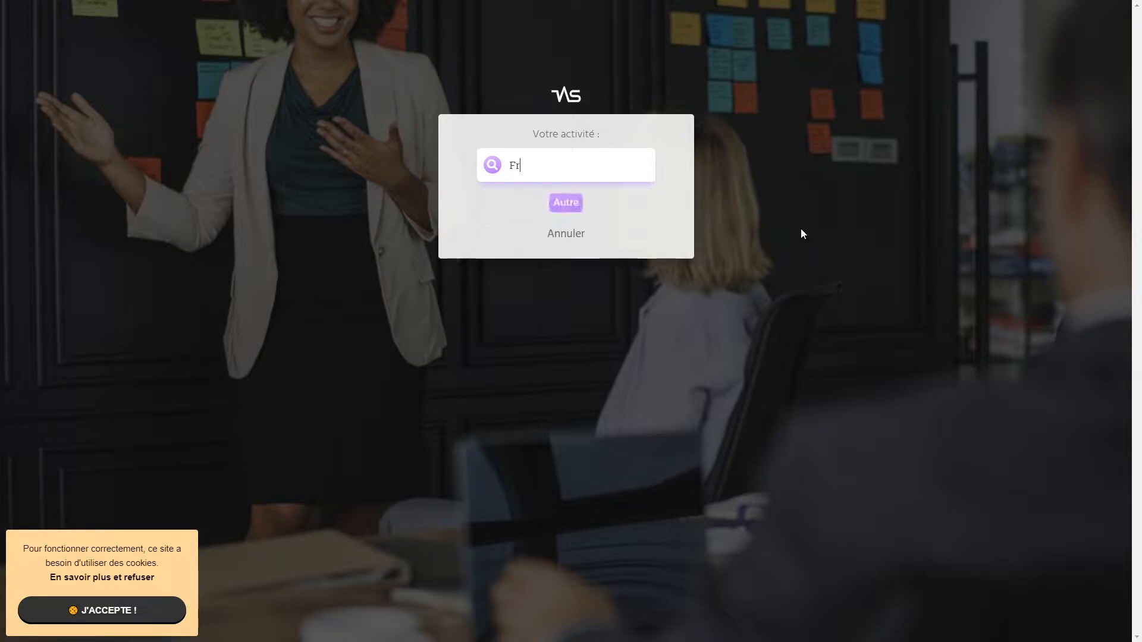
pyautogui.write('eelance')
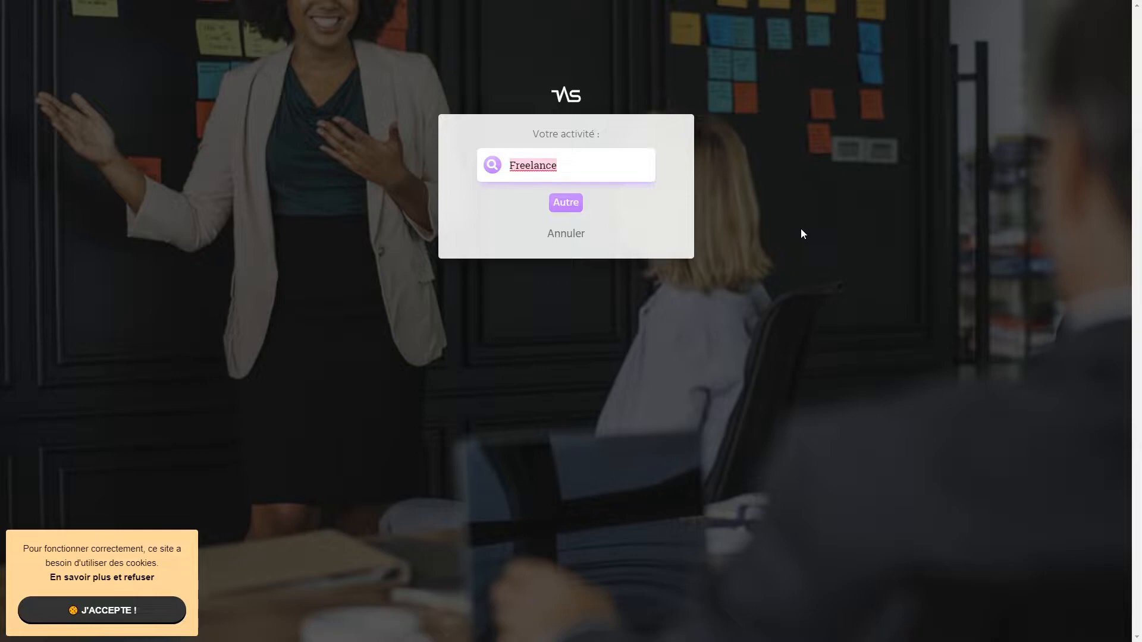
pyautogui.hotkey('ctrl', 'a')
pyautogui.write('Gra')
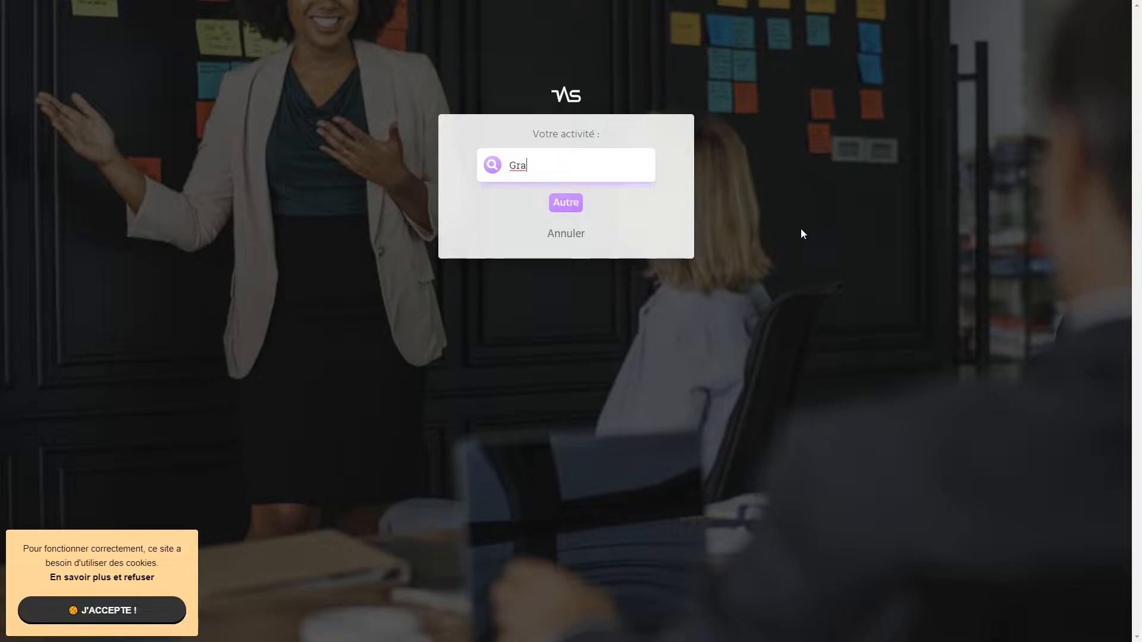
pyautogui.write('phiste')
pyautogui.hotkey('ctrl', 'a')
pyautogui.press('BackSpace')
pyautogui.write('Freelan')
# - Keep Freelance as an unlisted activity (Autre) and enter the first name
pyautogui.click(566, 203)
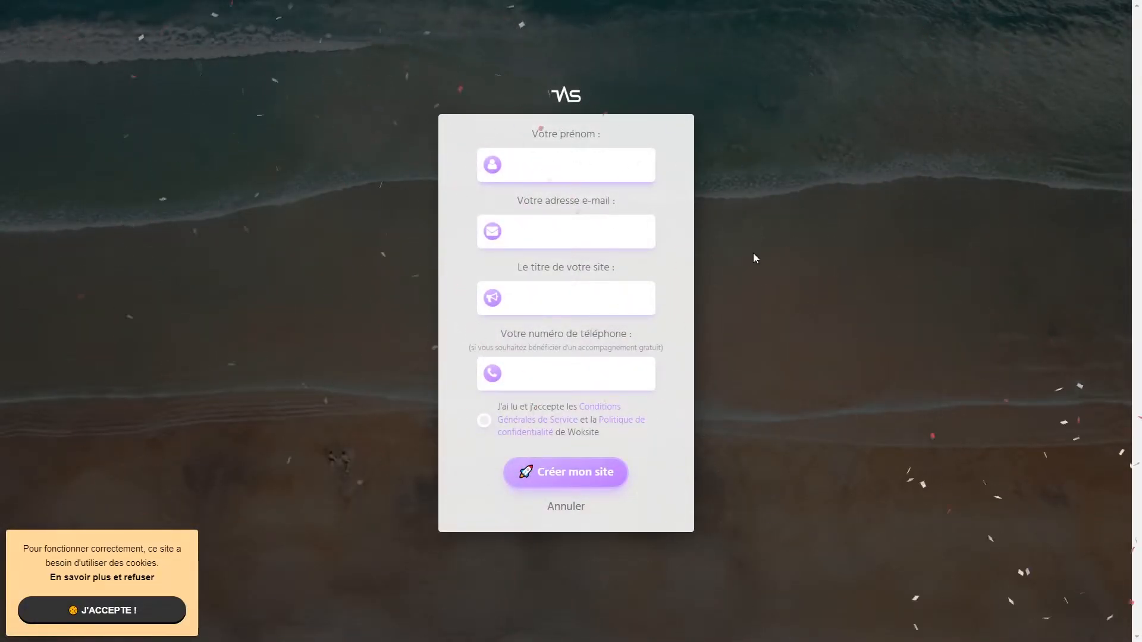
pyautogui.write('Anthony')
pyautogui.press('Tab')
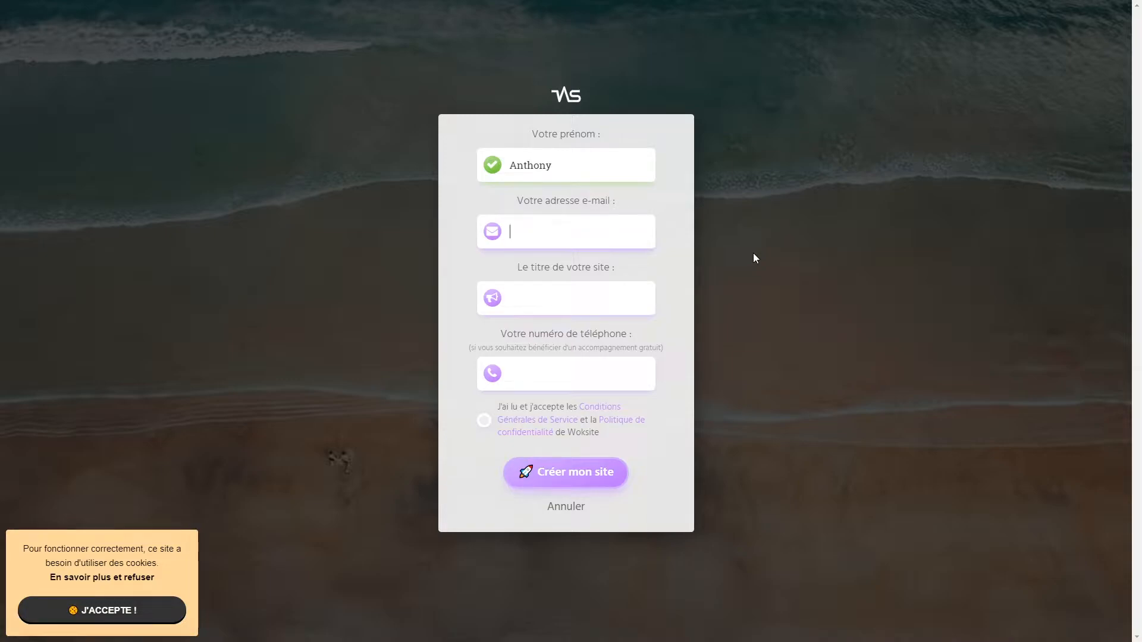
# - Enter the e-mail address and site title, accept the terms, and submit with Créer mon site
pyautogui.write('h')
pyautogui.press('BackSpace')
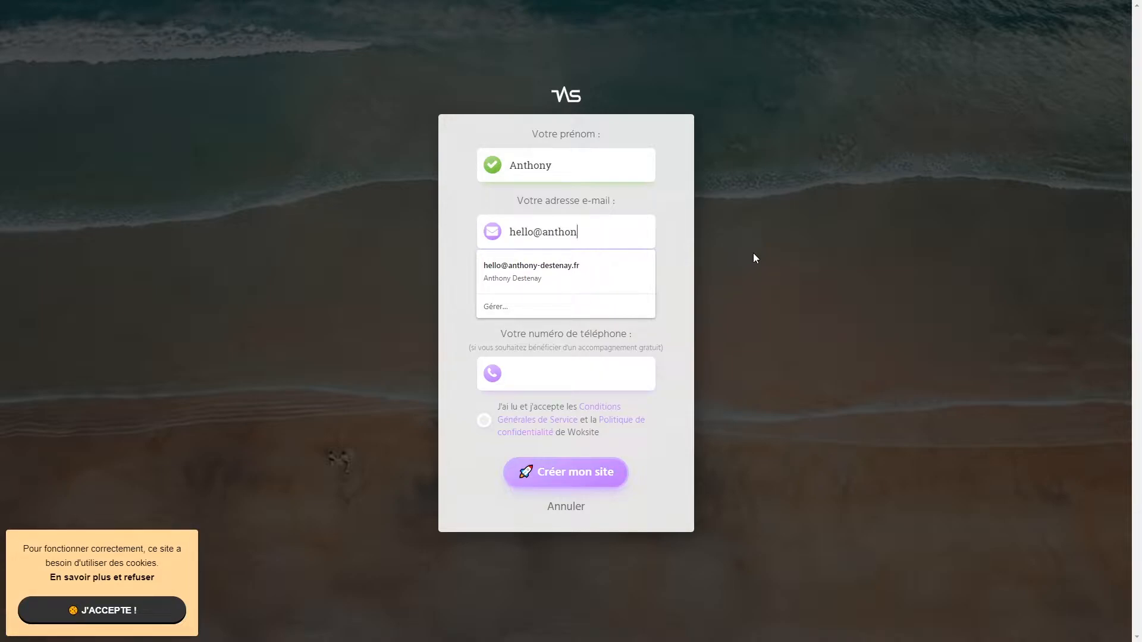
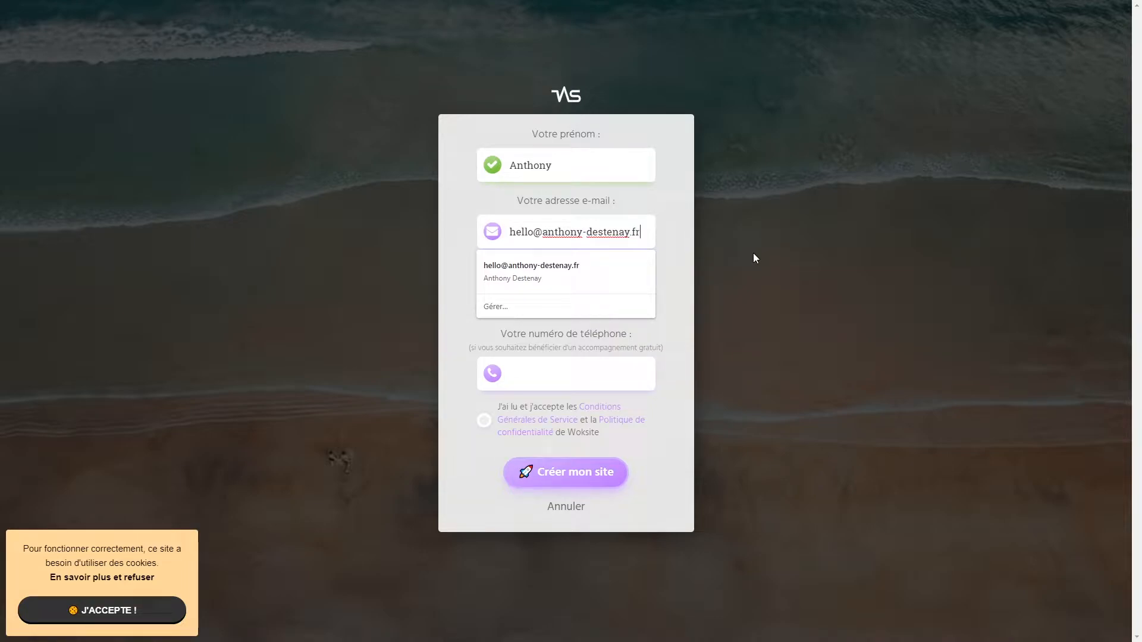
pyautogui.press('Tab')
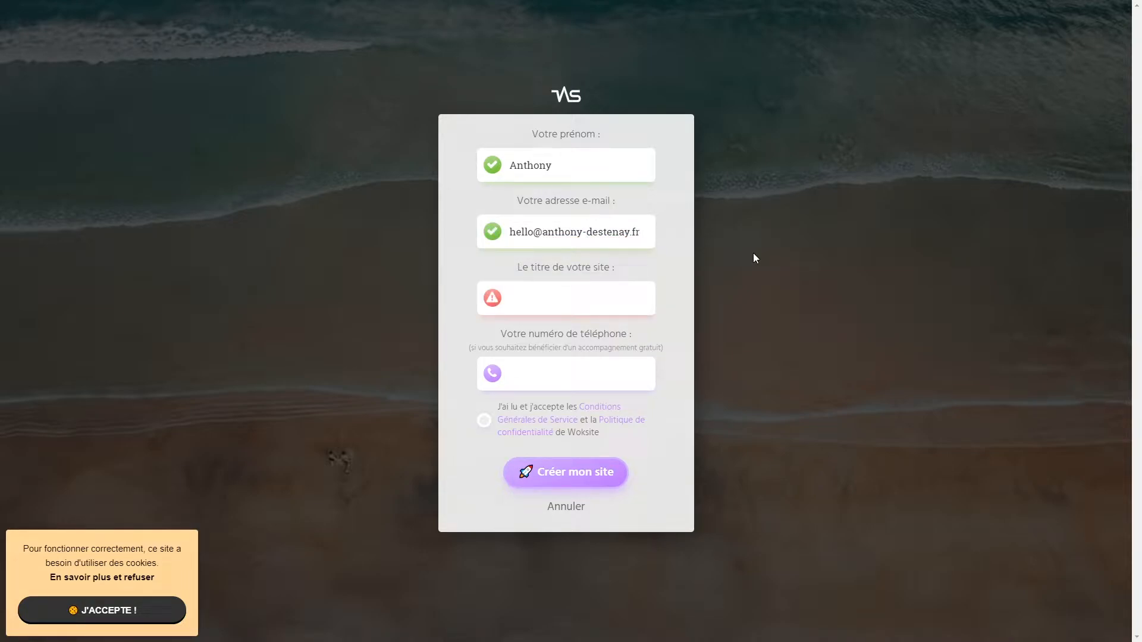
pyautogui.write('Anthony Destenay')
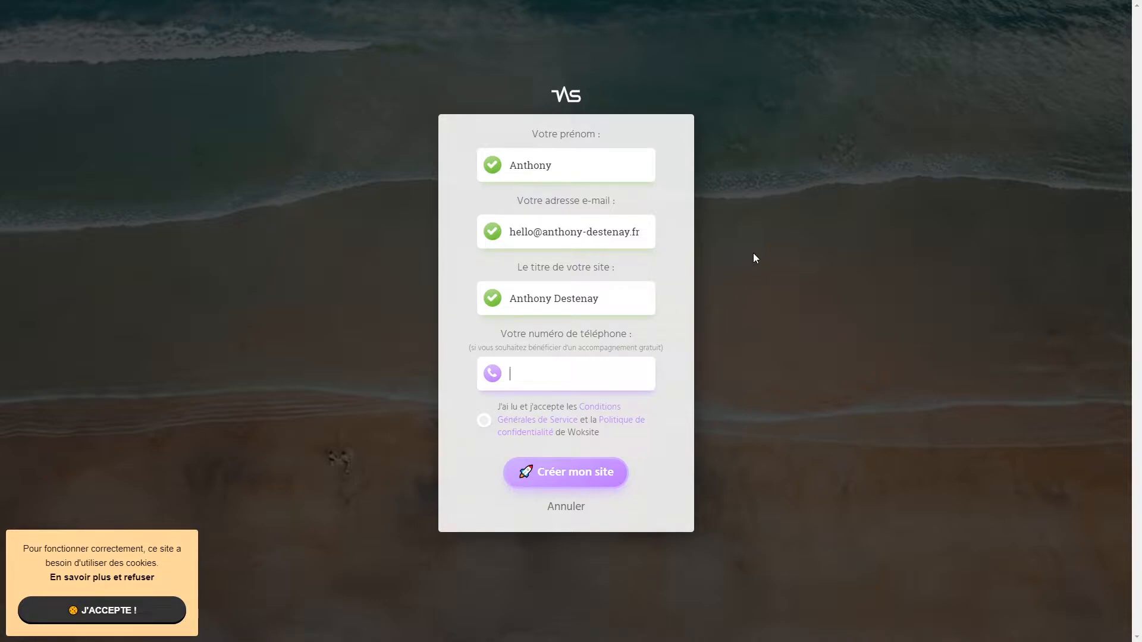
pyautogui.click(485, 426)
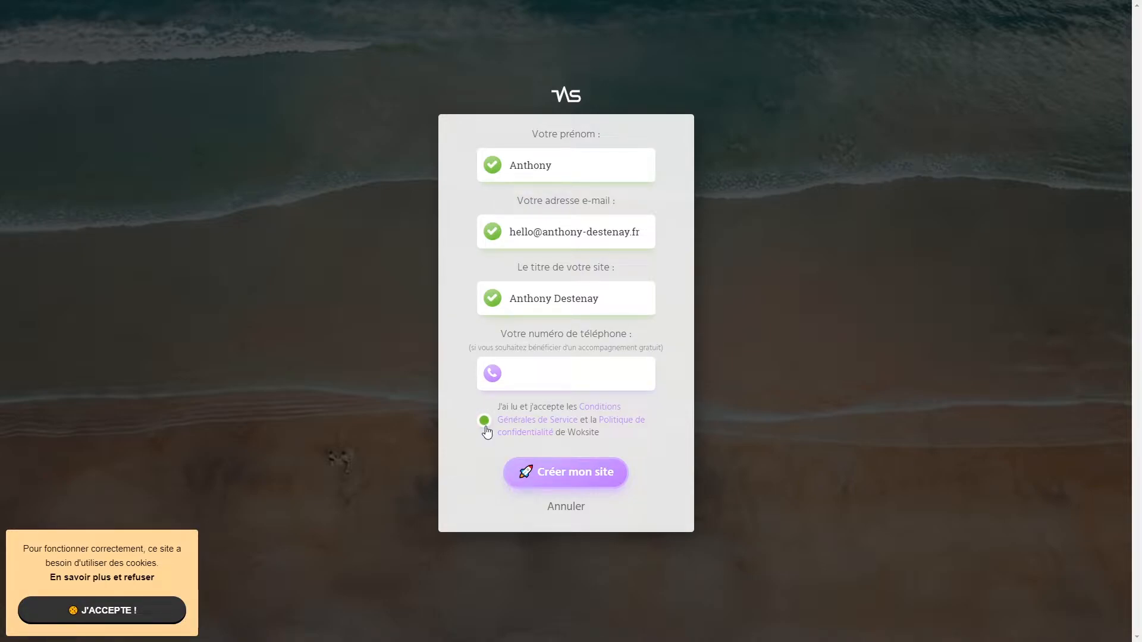
pyautogui.click(605, 480)
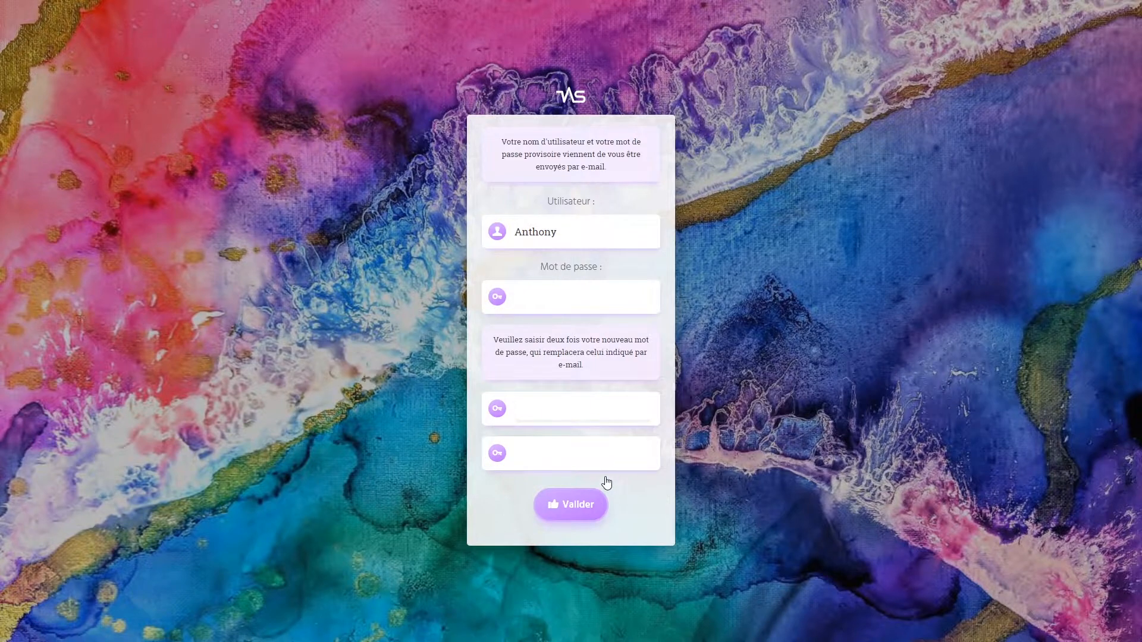
# - Enter the username and paste the new password into both password fields
pyautogui.write('Thoan')
pyautogui.press('Tab')
pyautogui.hotkey('ctrl', 'v')
pyautogui.doubleClick(576, 299)
pyautogui.press('BackSpace')
pyautogui.hotkey('ctrl', 'v')
pyautogui.click(568, 441)
pyautogui.hotkey('ctrl', 'v')
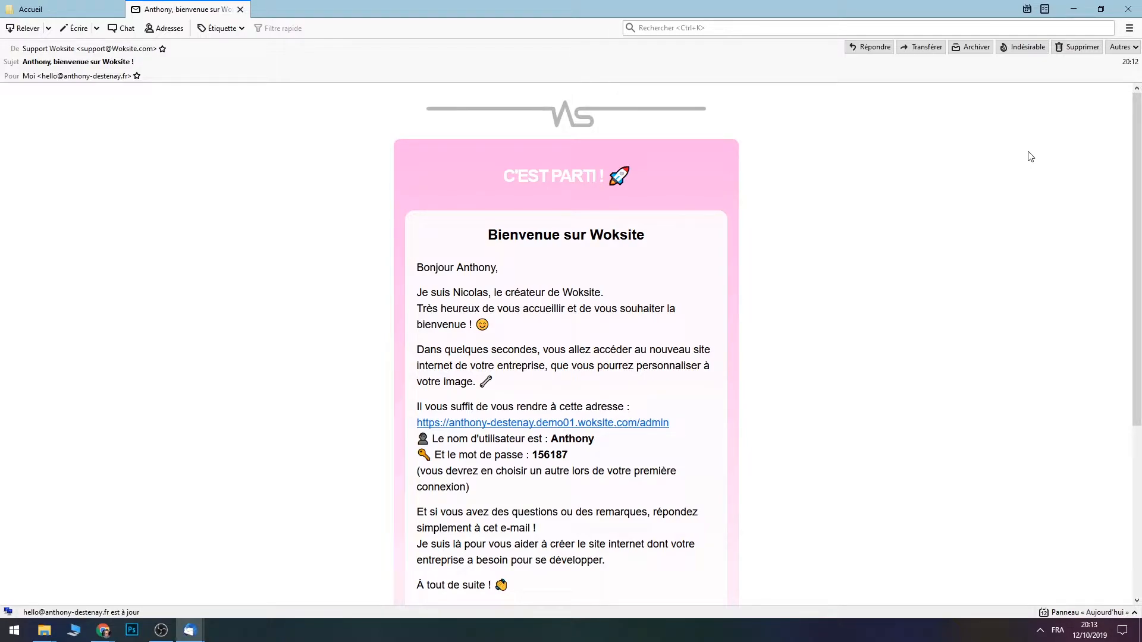
# - Select the temporary password in the Woksite welcome e-mail
pyautogui.scroll(-5, 1030, 156)
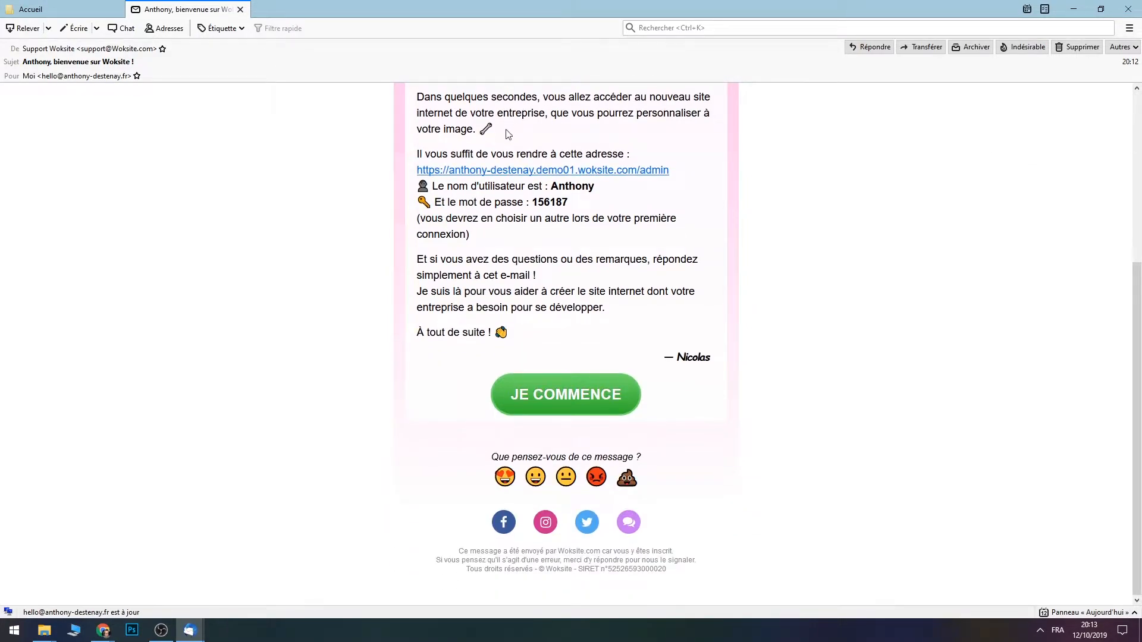
pyautogui.doubleClick(551, 201)
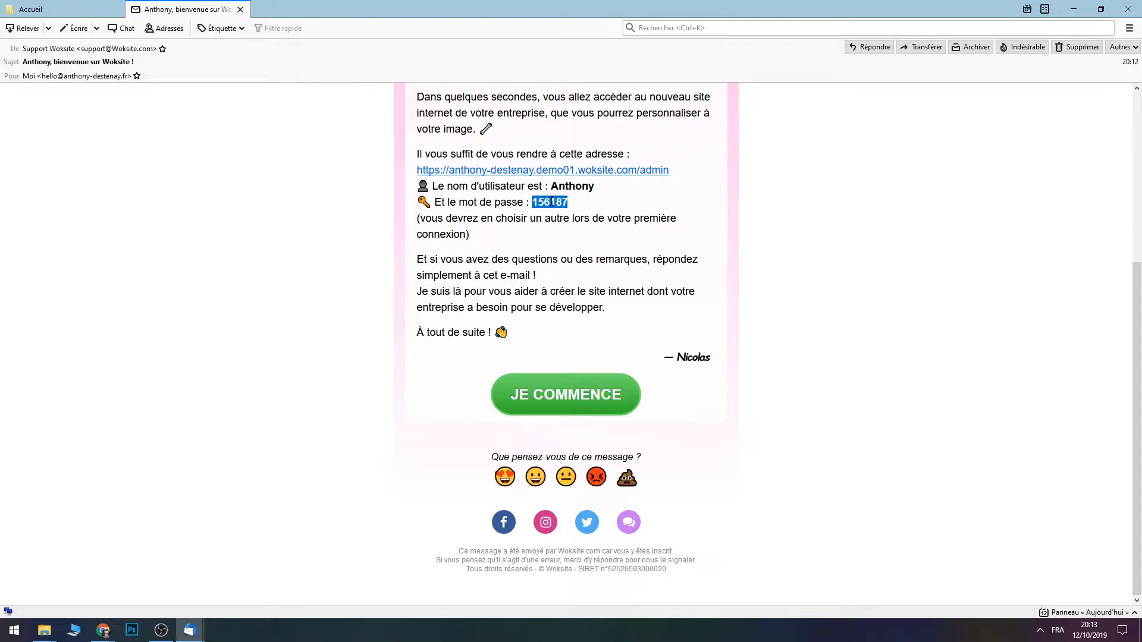
# - Back in the browser, paste the temporary password into Mot de passe and submit
pyautogui.moveTo(103, 630)
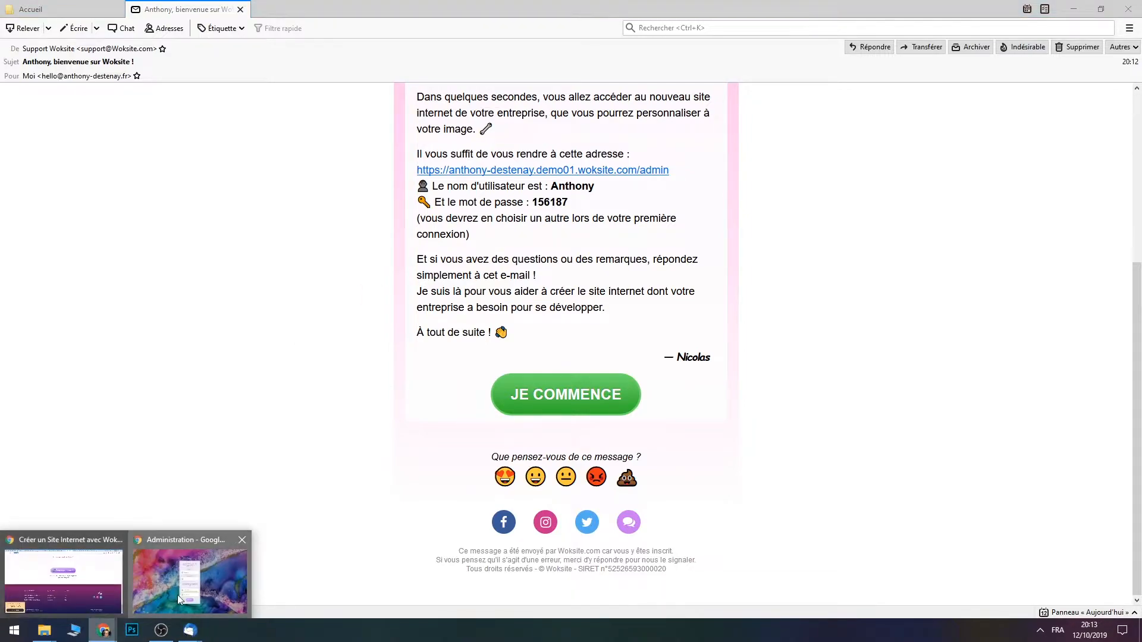
pyautogui.click(191, 571)
pyautogui.click(596, 305)
pyautogui.hotkey('ctrl', 'v')
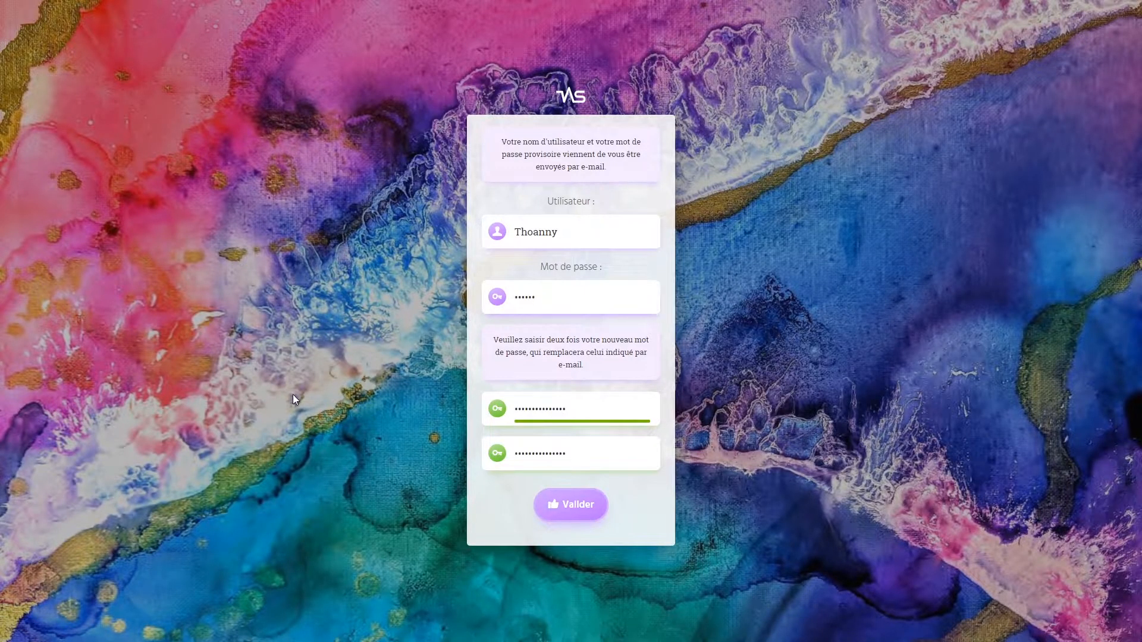
pyautogui.click(594, 504)
# - Correct the username in Utilisateur and submit the activation again
pyautogui.doubleClick(591, 234)
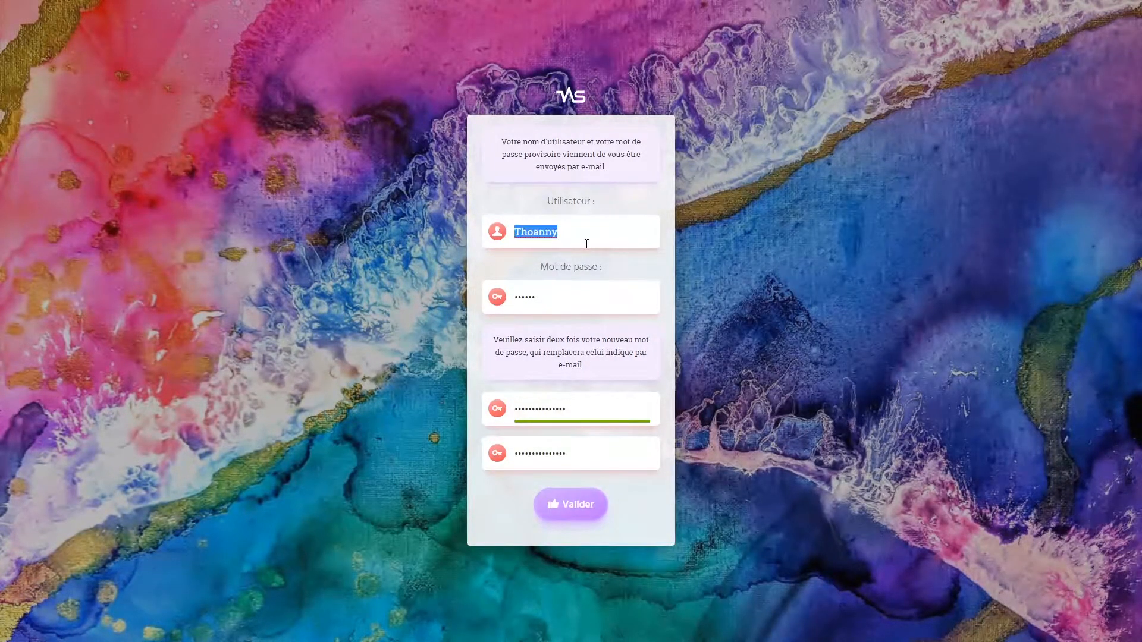
pyautogui.write('Anthony')
pyautogui.click(604, 507)
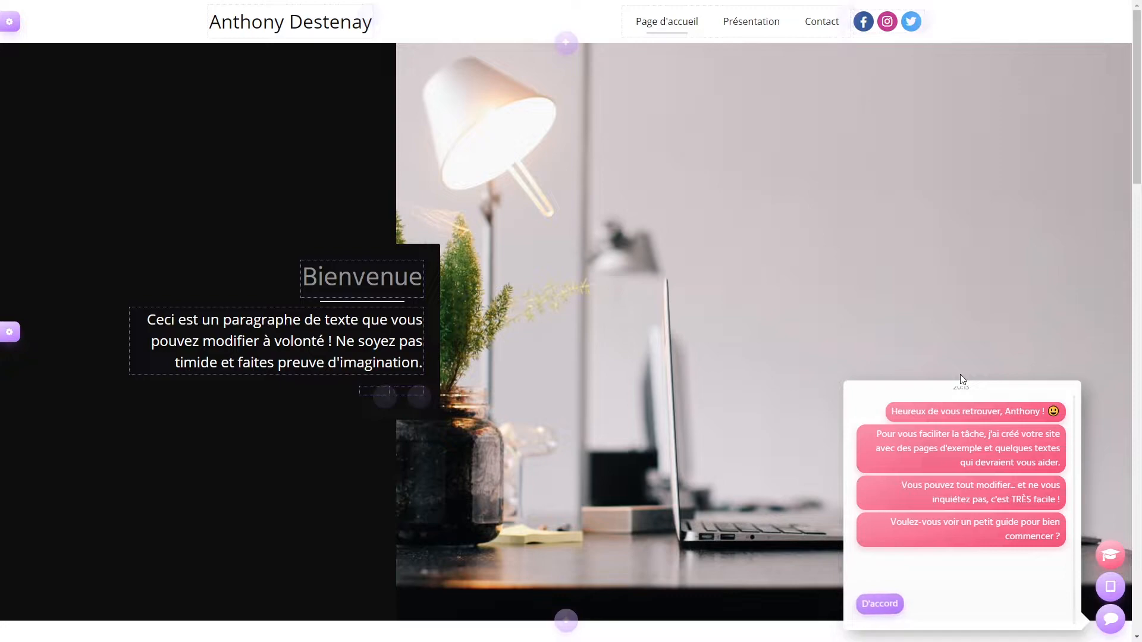
# - Accept the assistant's offer of a getting-started guide with D'accord
pyautogui.click(895, 613)
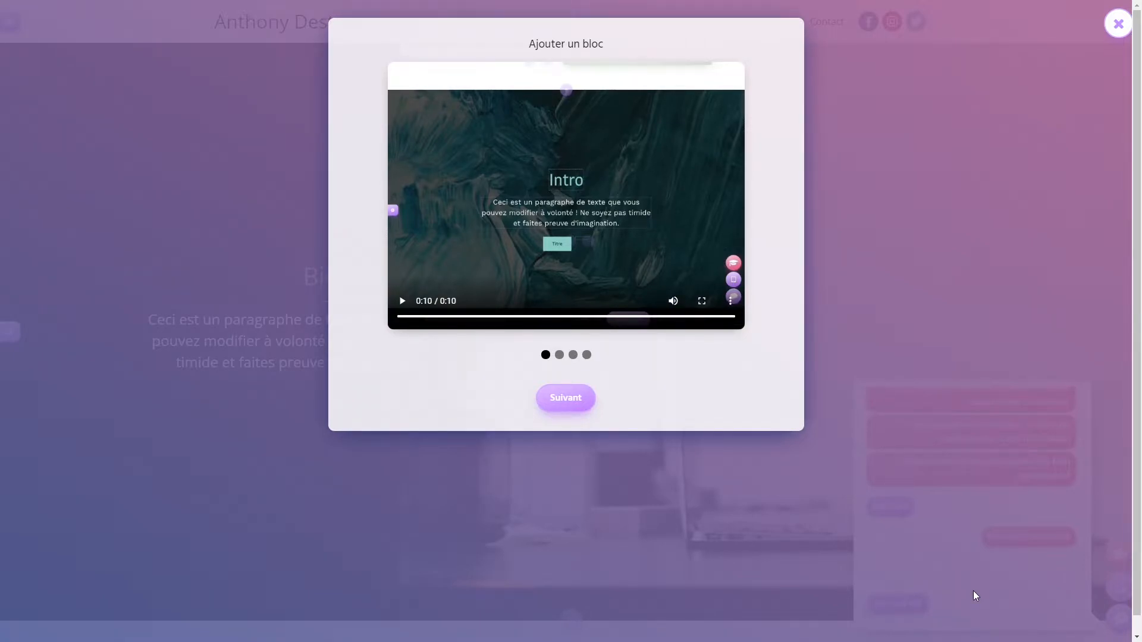
# - Advance through the guide's slides to the last one and turn off the help button permanently
pyautogui.click(565, 398)
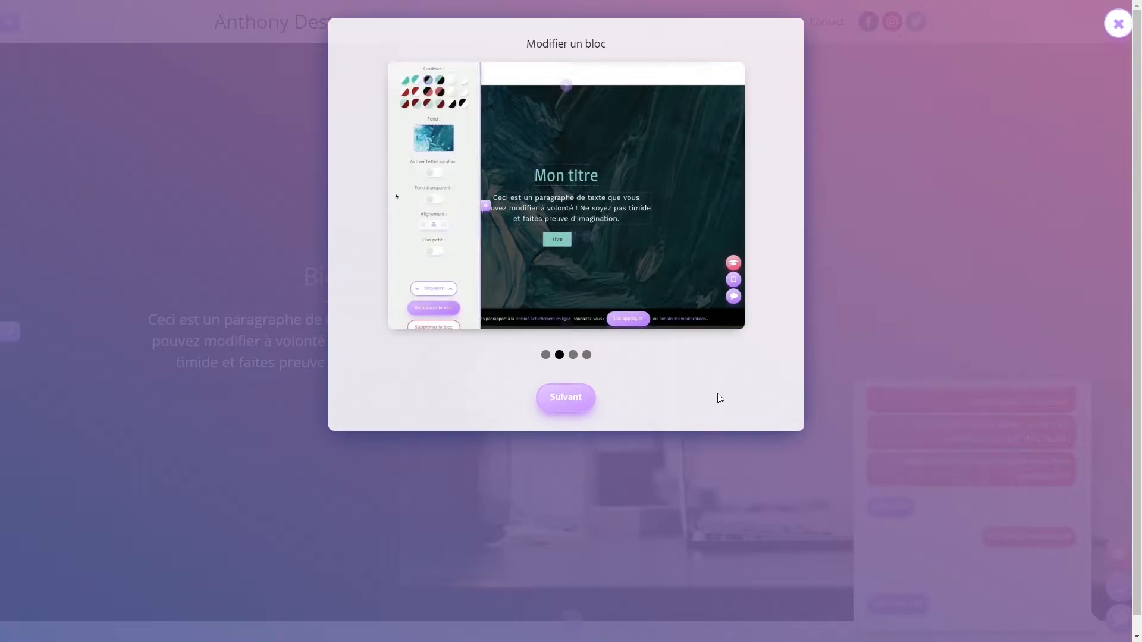
pyautogui.click(573, 399)
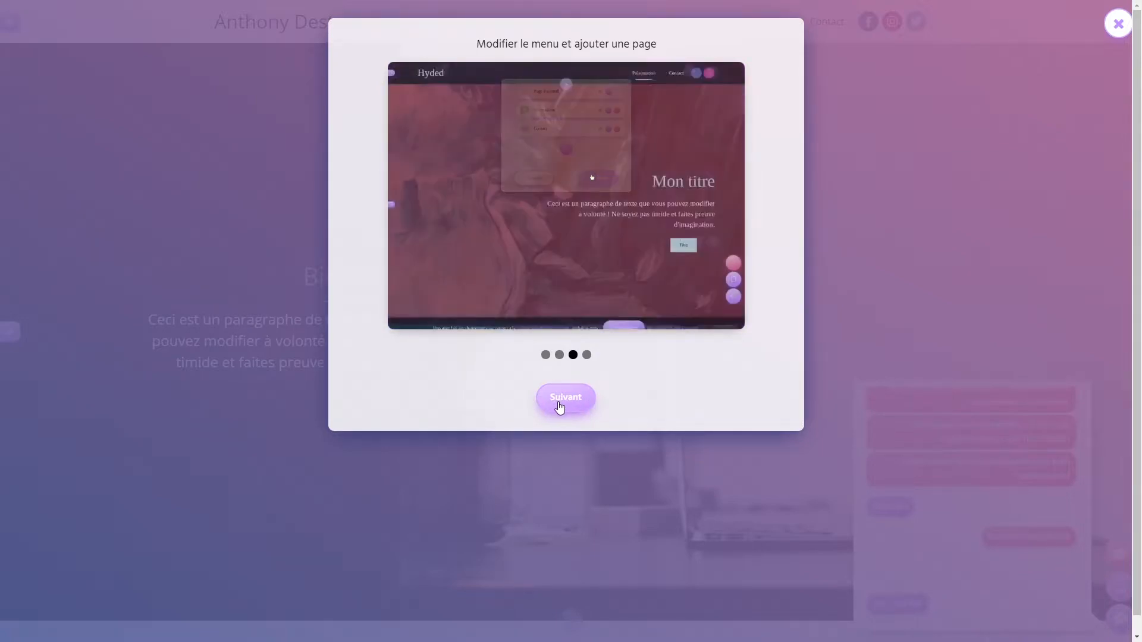
pyautogui.click(557, 402)
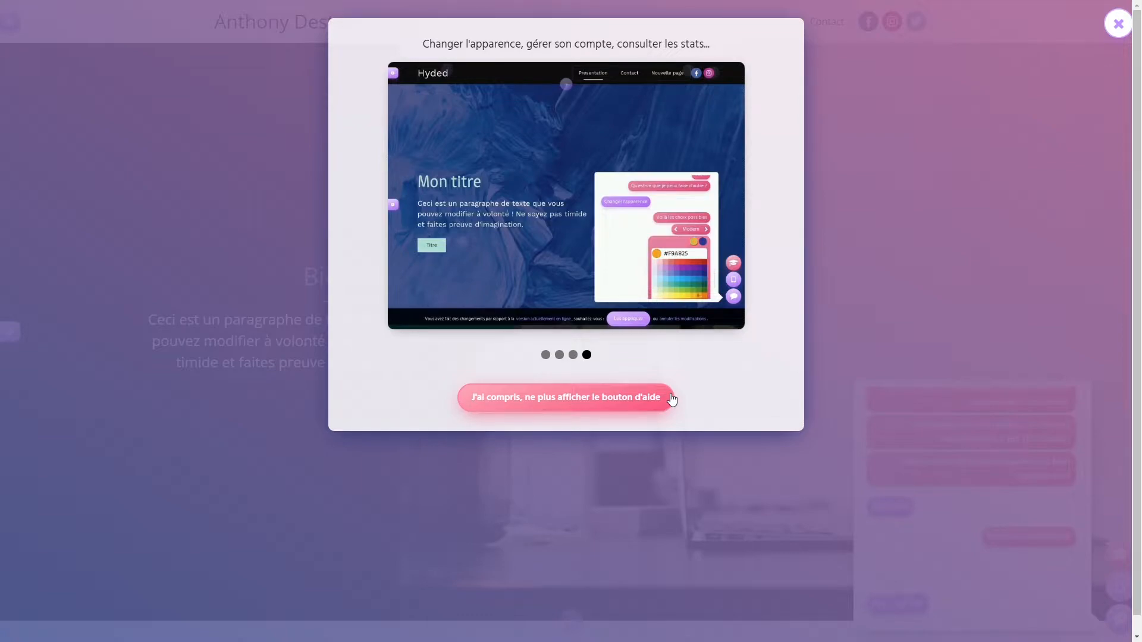
pyautogui.click(650, 402)
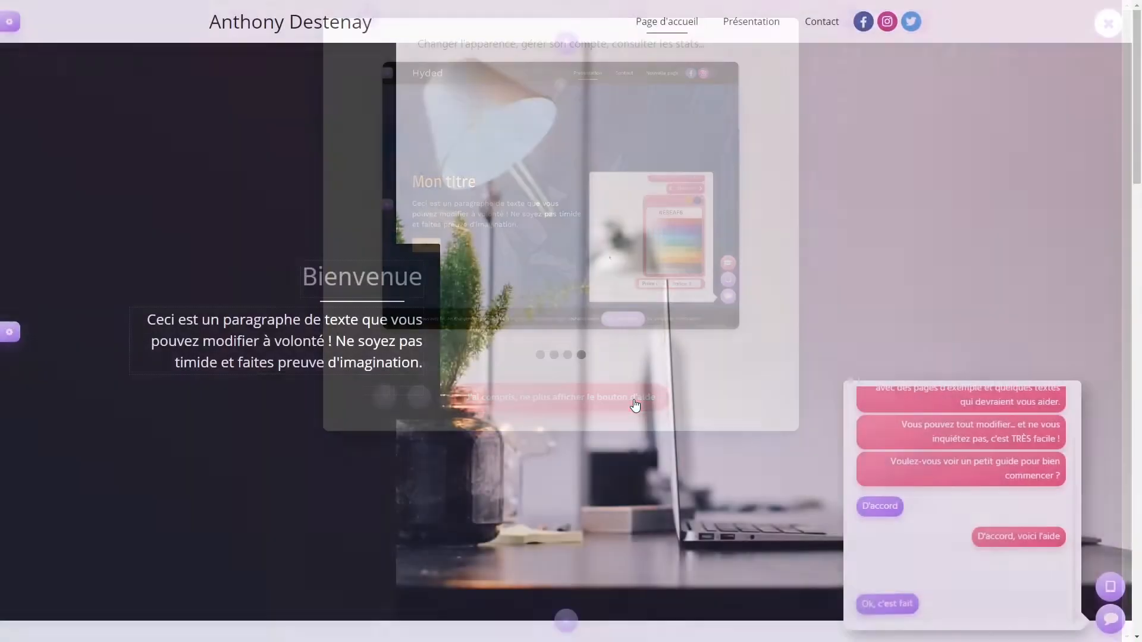
# - Answer the assistant with the 'Ok, c'est fait' quick reply
pyautogui.click(902, 612)
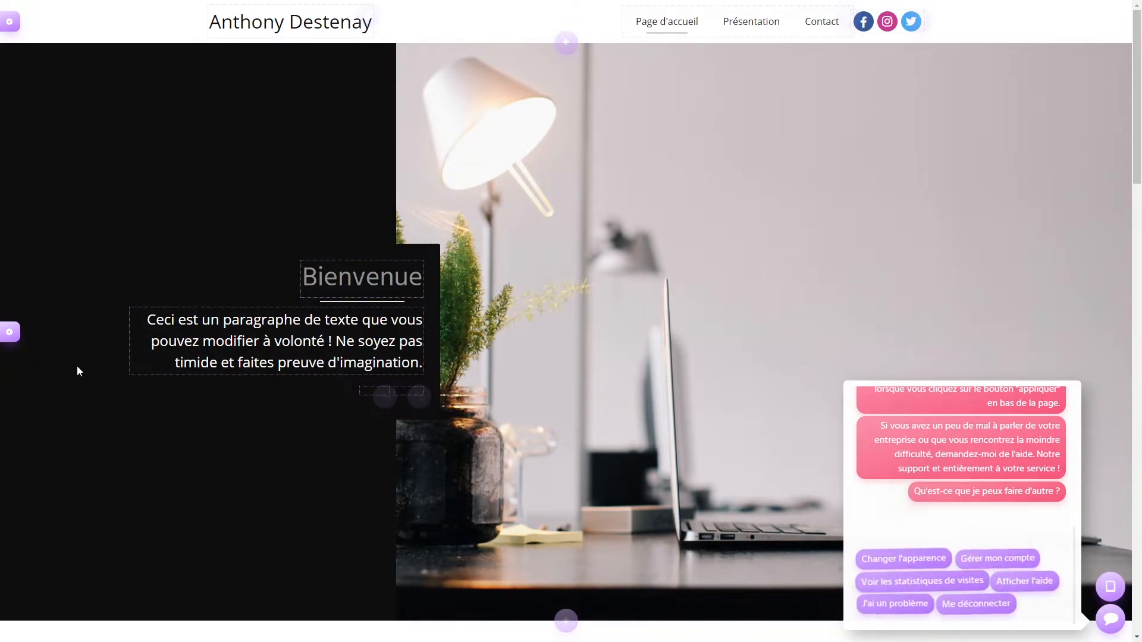
# - Preview the header's colour schemes: dark, white, red menu text, and dark with white text
pyautogui.click(13, 25)
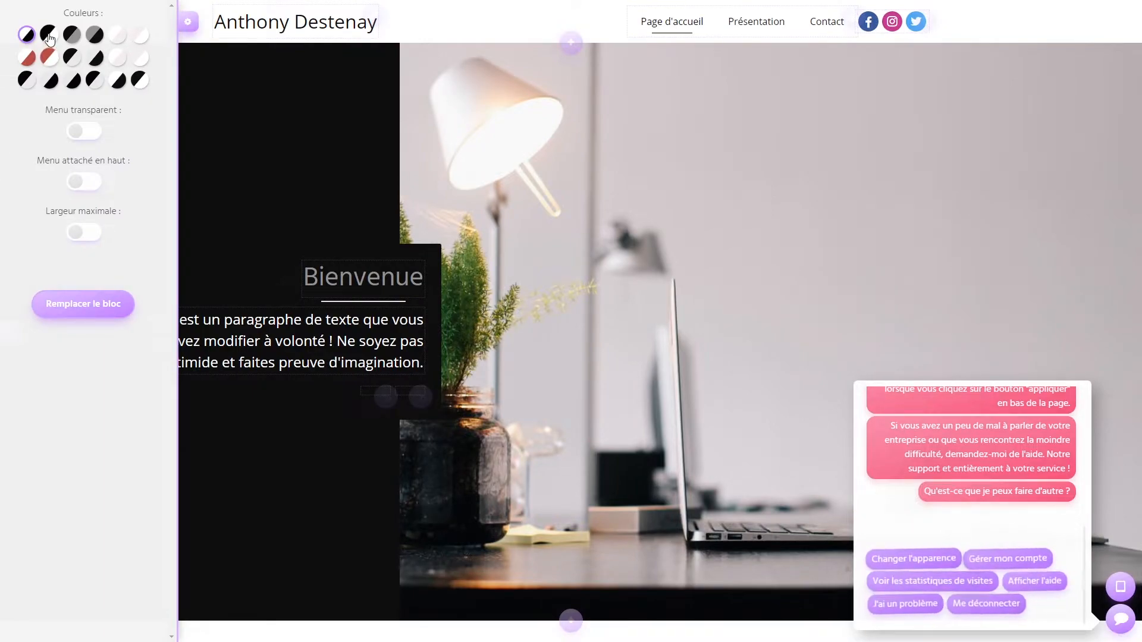
pyautogui.click(72, 37)
pyautogui.click(74, 38)
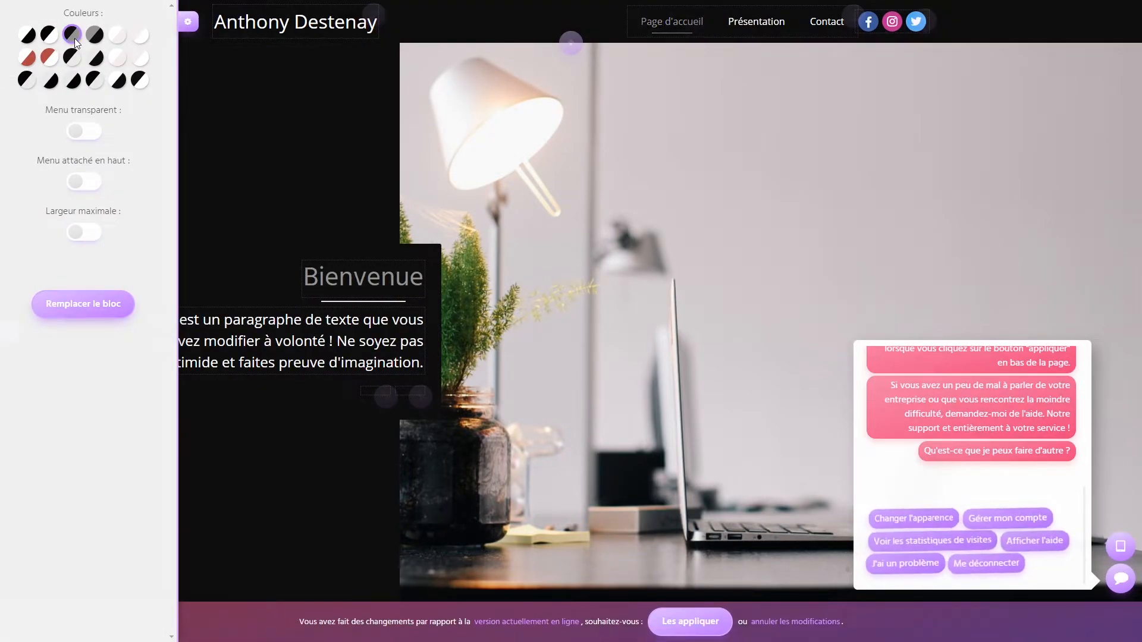
pyautogui.click(93, 40)
pyautogui.click(116, 35)
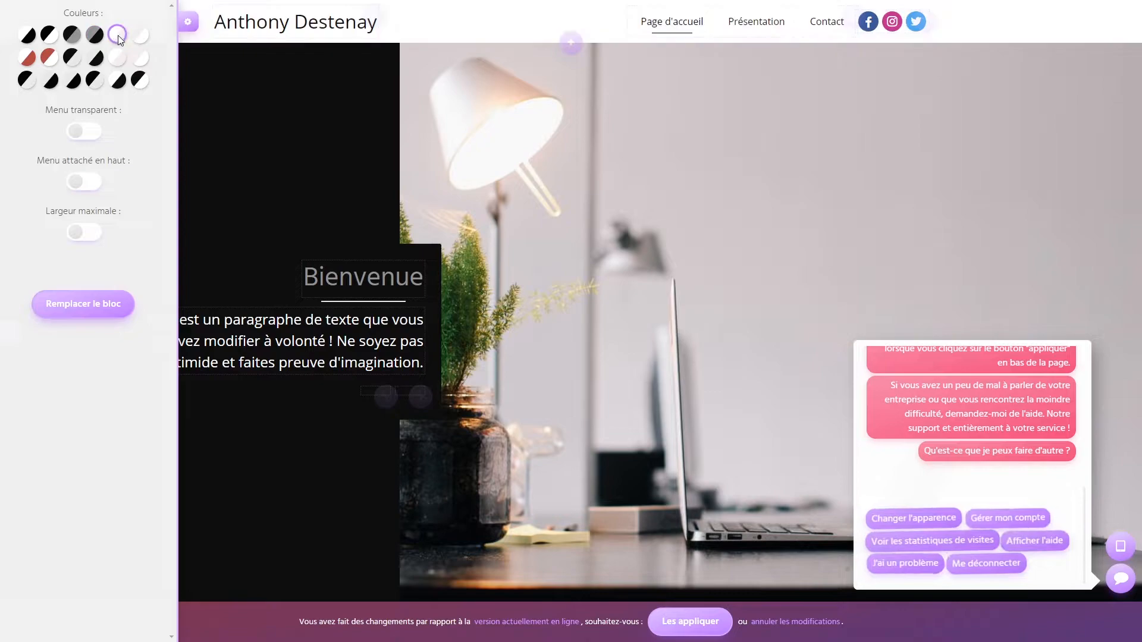
pyautogui.click(142, 37)
pyautogui.click(26, 57)
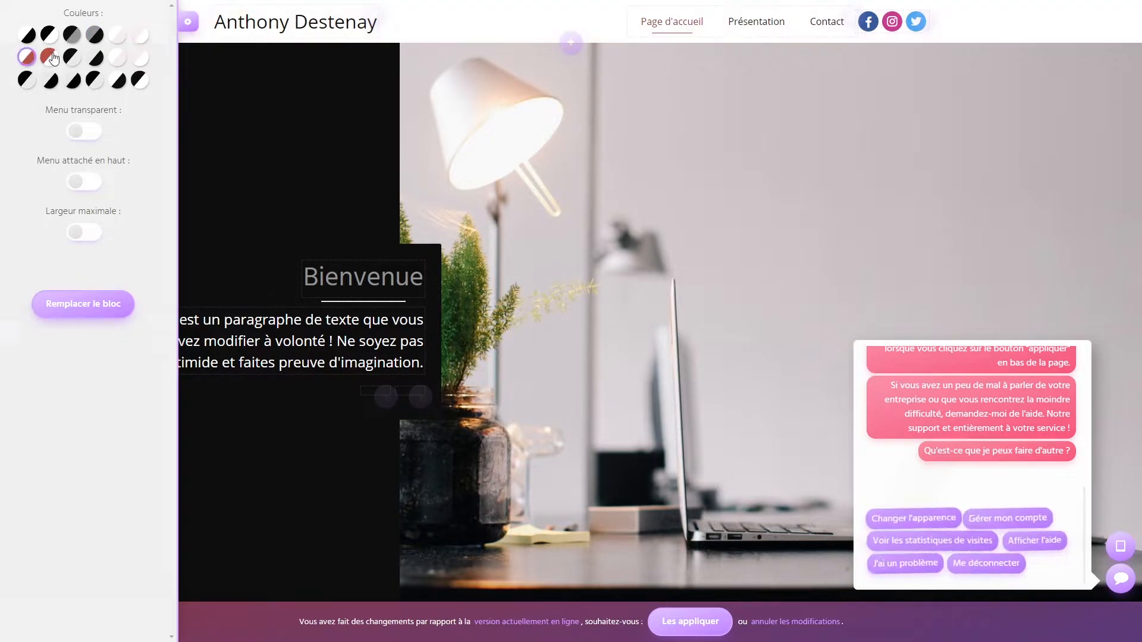
pyautogui.click(53, 59)
pyautogui.click(72, 57)
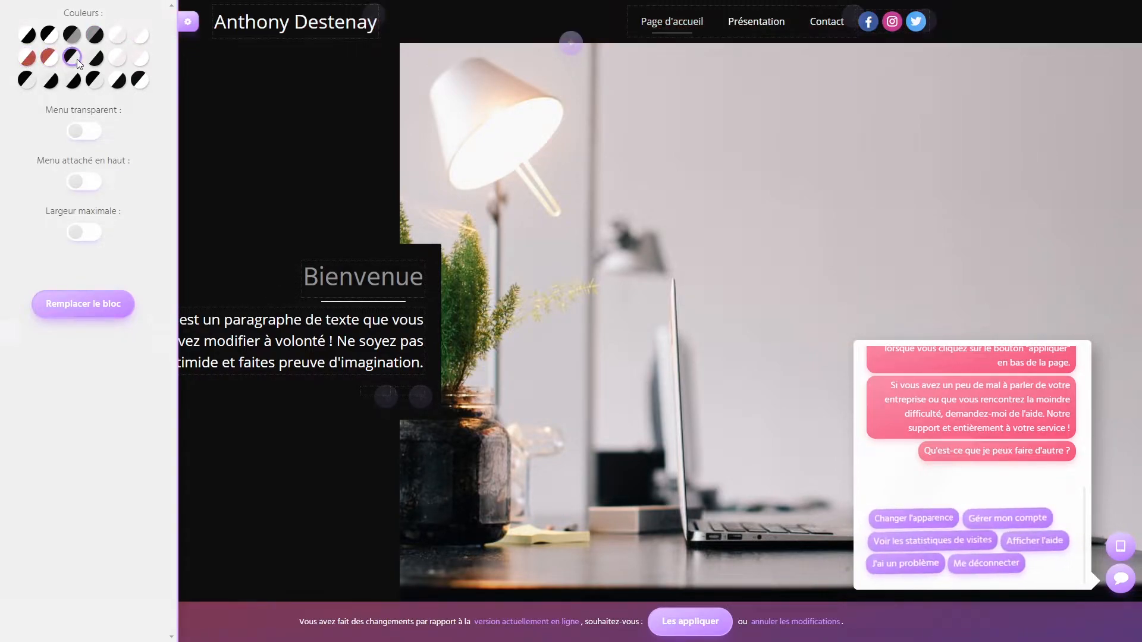
# - Try transparency, attach the menu to the page top, test full width, then preview and cancel a centred layout
pyautogui.click(90, 132)
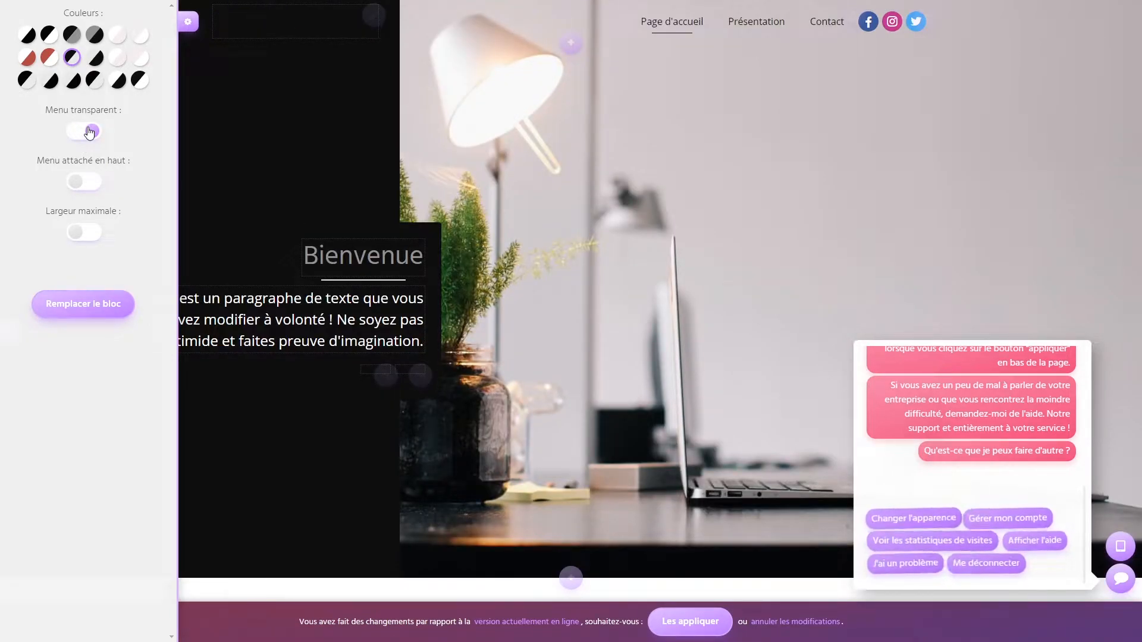
pyautogui.click(84, 183)
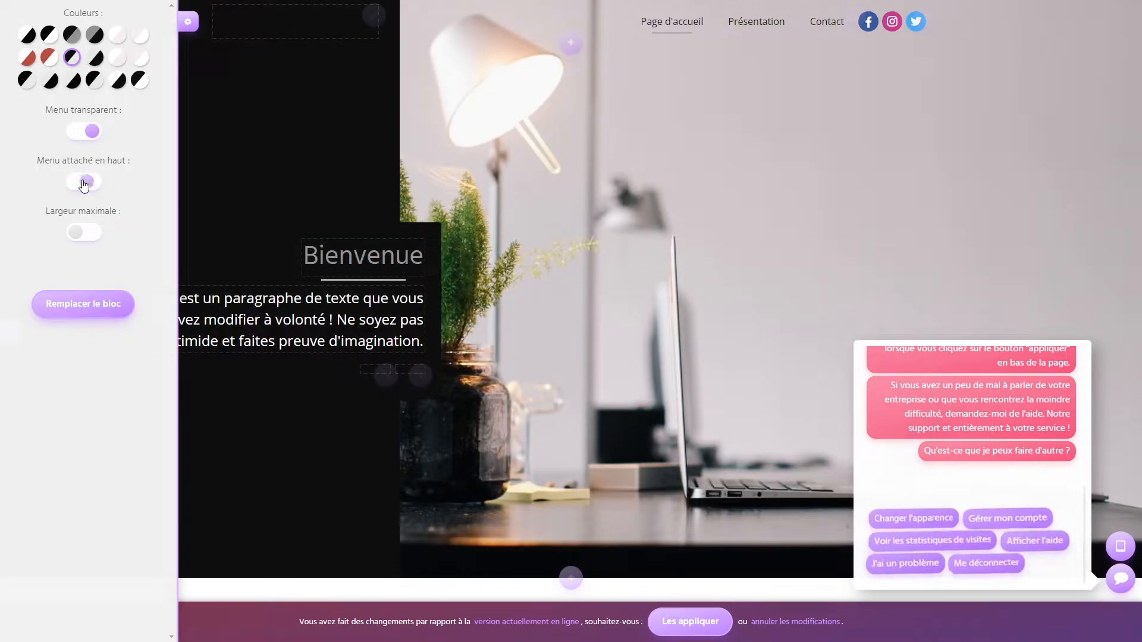
pyautogui.click(89, 242)
pyautogui.click(88, 241)
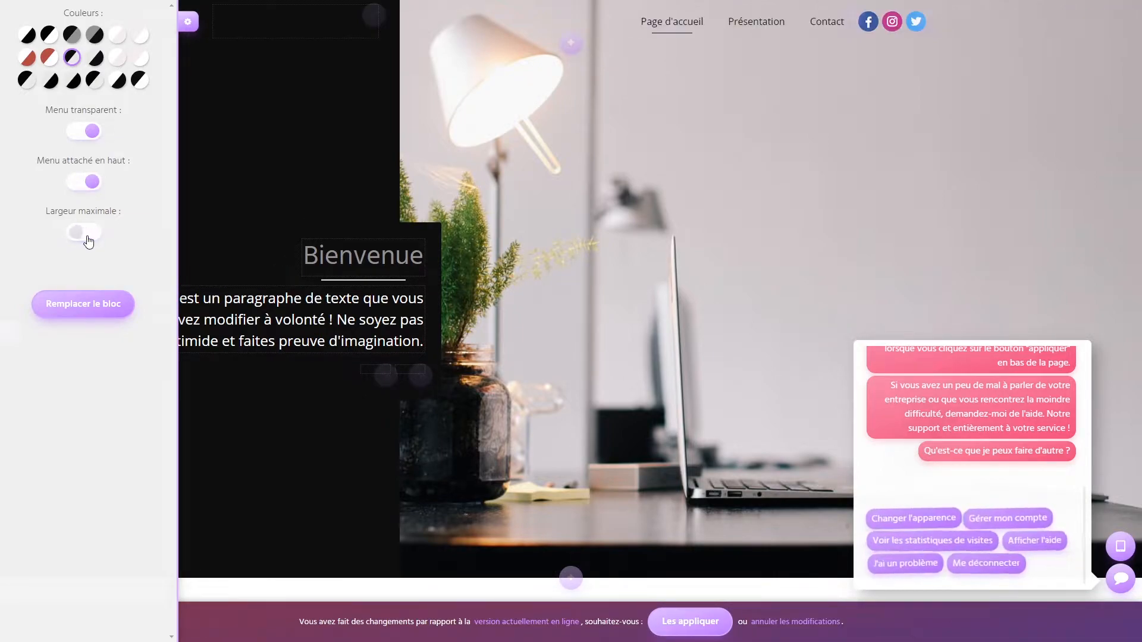
pyautogui.click(73, 305)
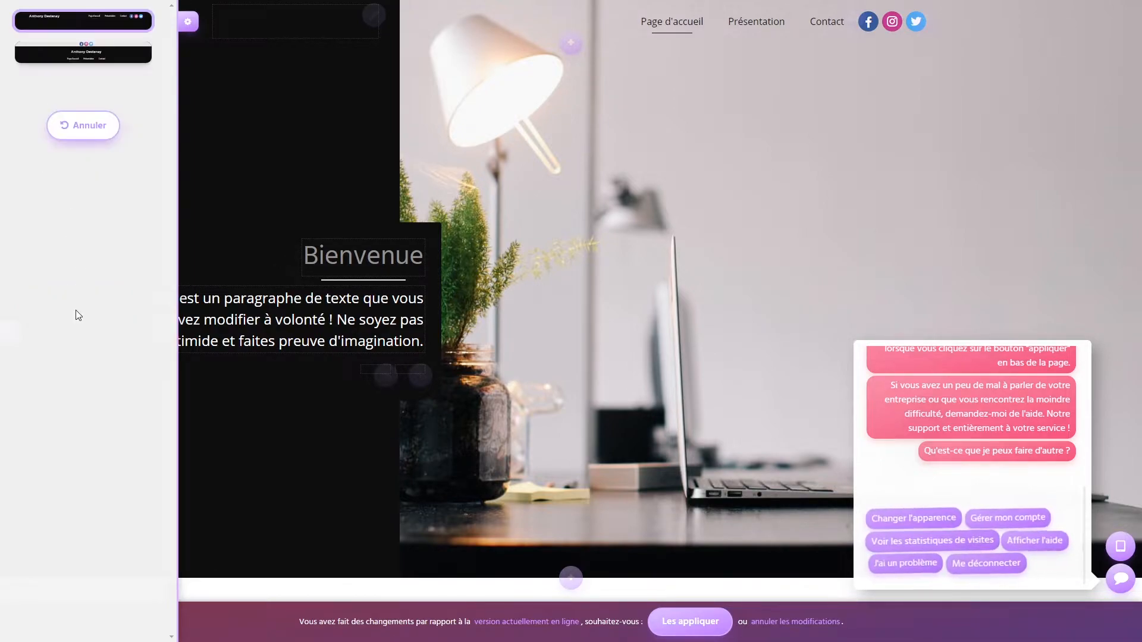
pyautogui.click(100, 54)
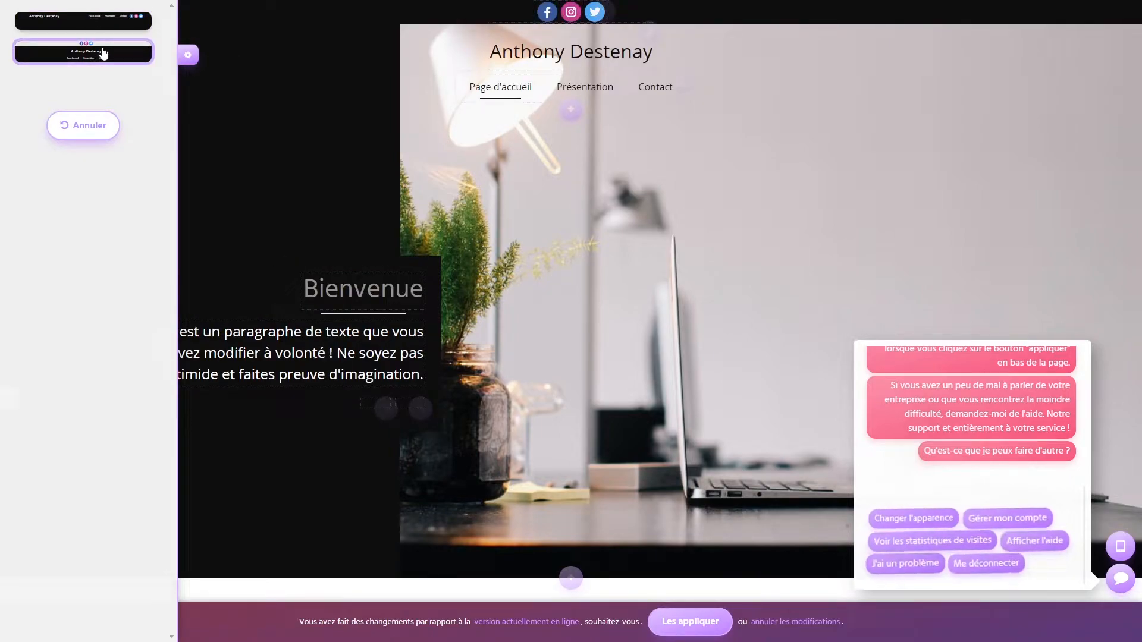
pyautogui.click(76, 22)
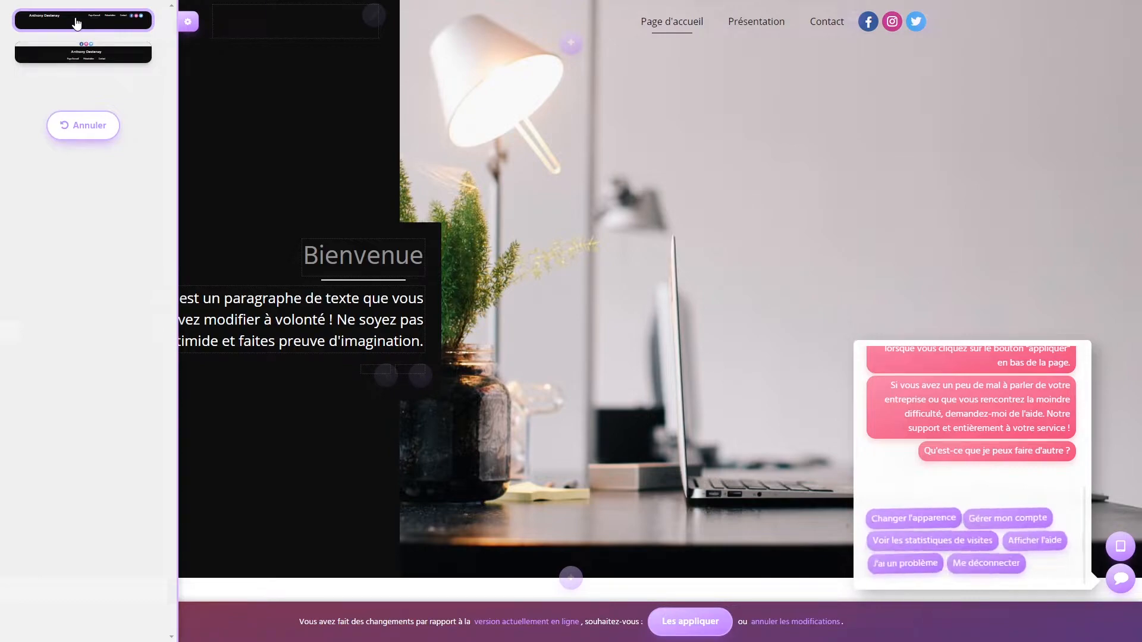
pyautogui.click(79, 124)
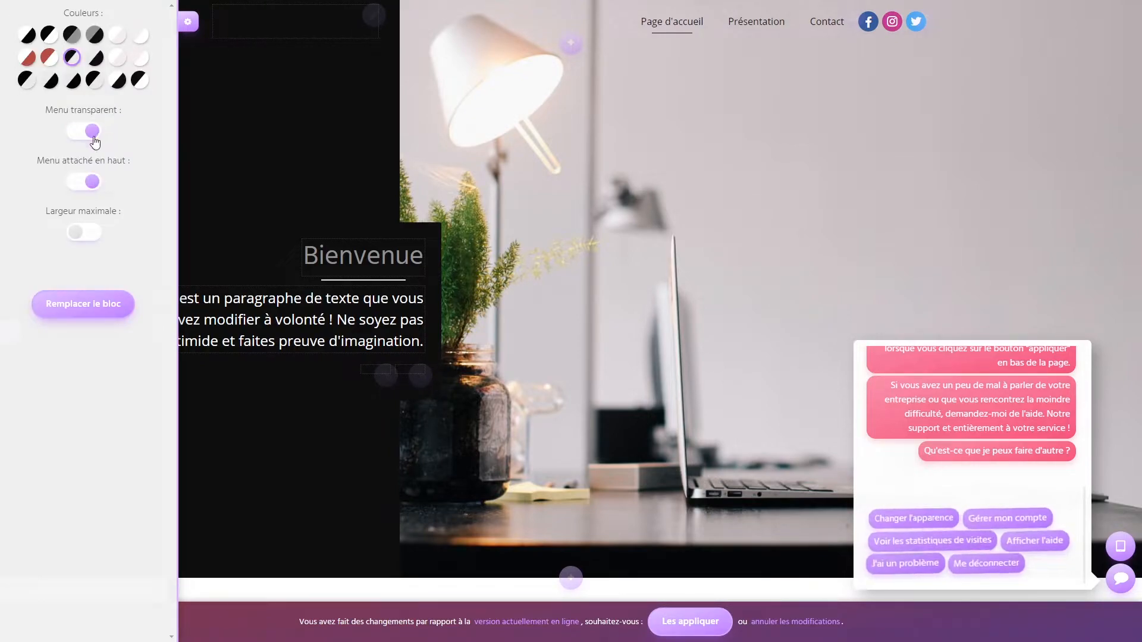
# - Restore the original light header colours and close the header settings
pyautogui.click(24, 82)
pyautogui.click(28, 33)
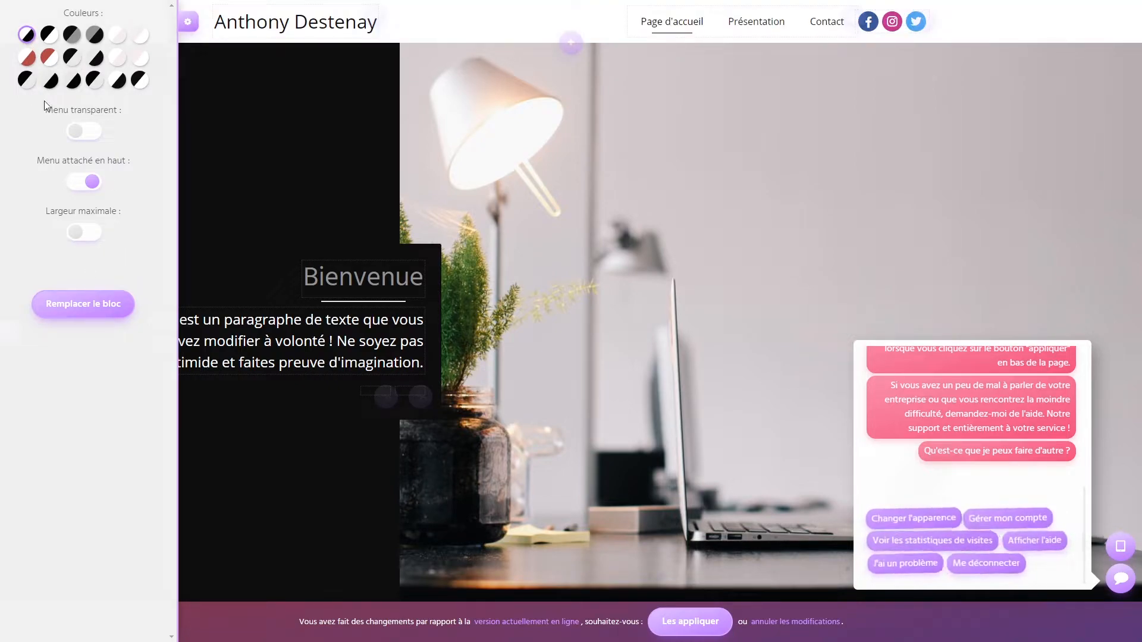
pyautogui.click(187, 25)
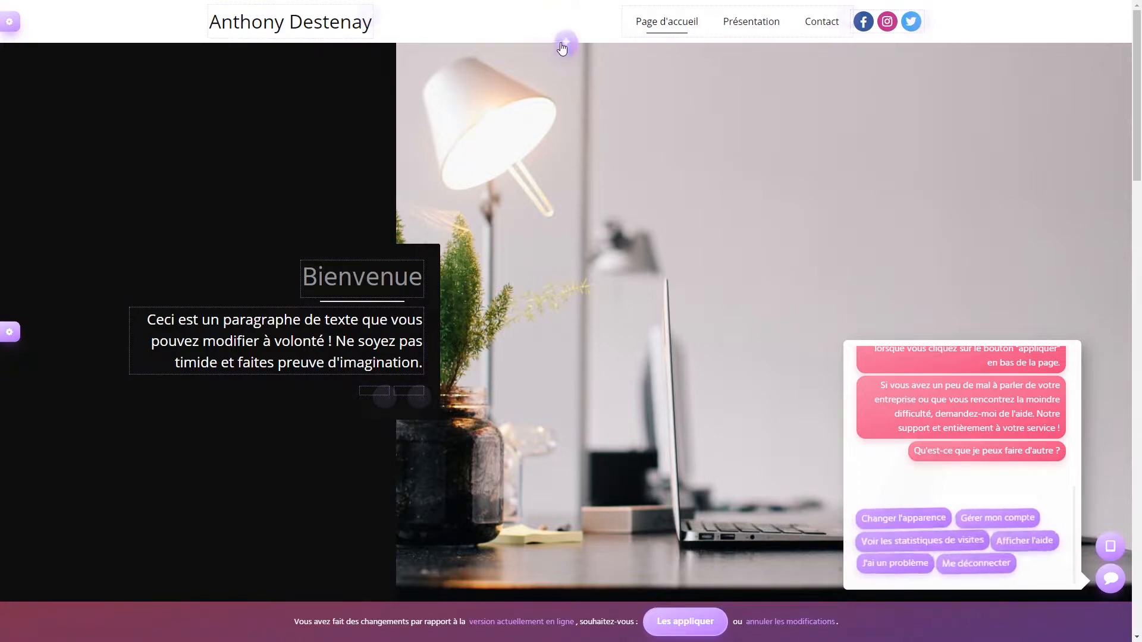
# - Insert the fifth Intro template, a centred laptop photo with paragraph and Titre button, below the header
pyautogui.click(563, 43)
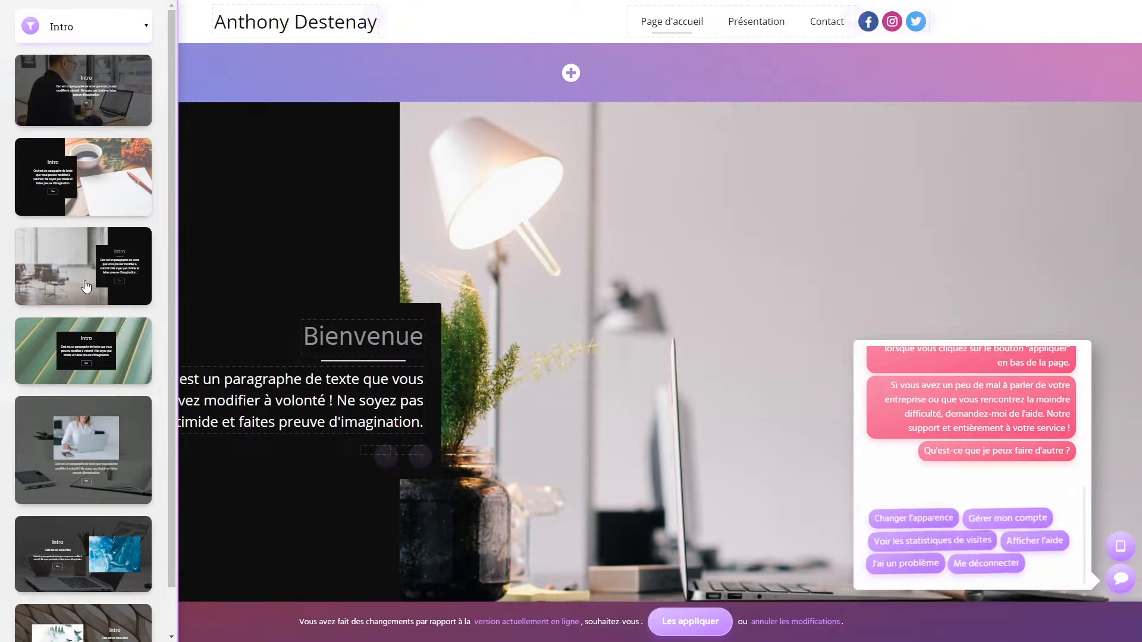
pyautogui.scroll(-1, 90, 271)
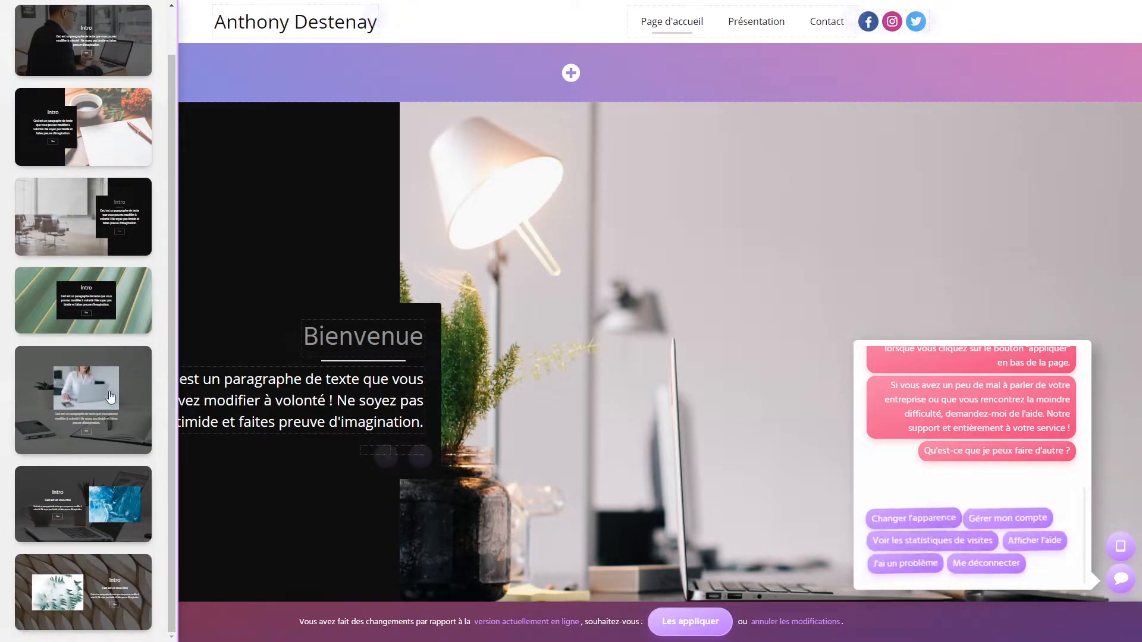
pyautogui.click(78, 389)
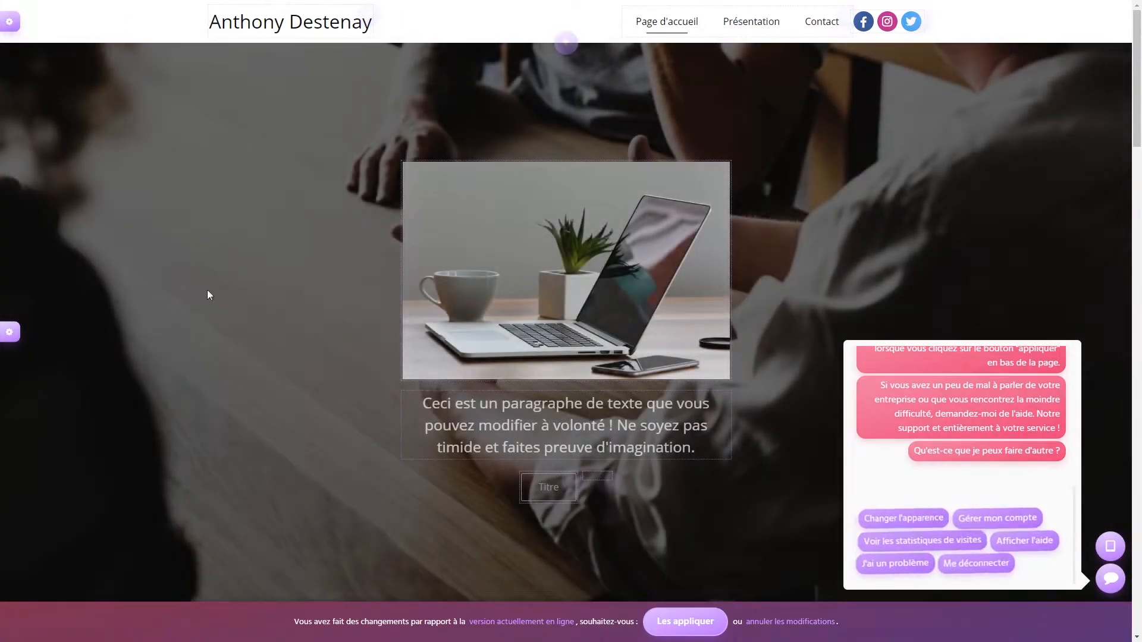
pyautogui.scroll(-3, 275, 239)
pyautogui.scroll(-3, 276, 235)
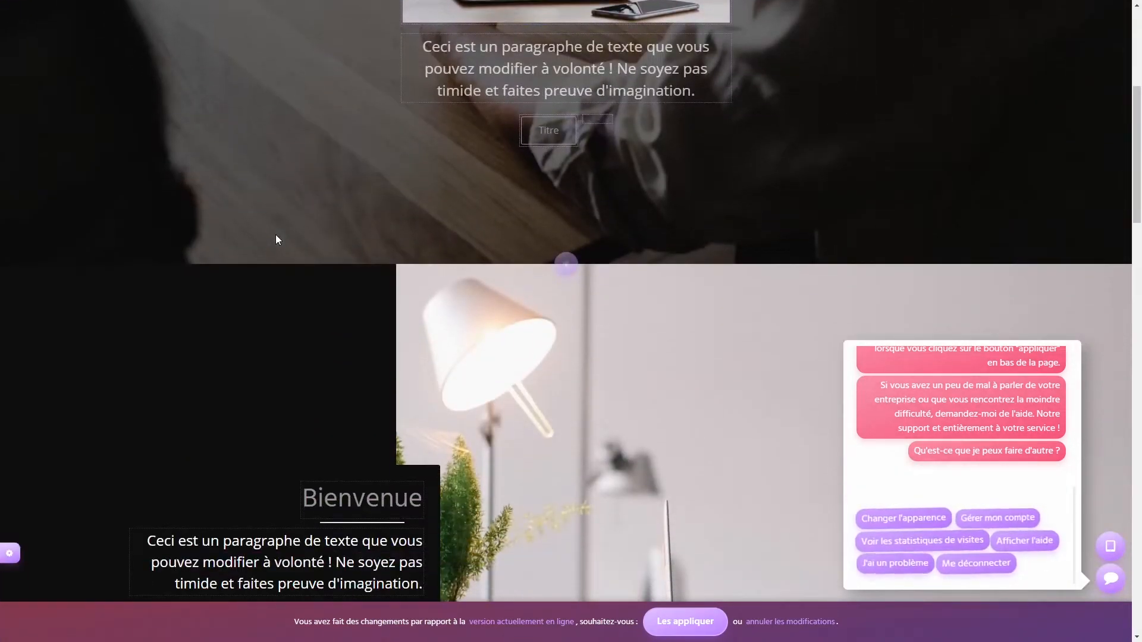
pyautogui.scroll(5, 276, 236)
pyautogui.scroll(-4, 278, 235)
pyautogui.scroll(-7, 280, 234)
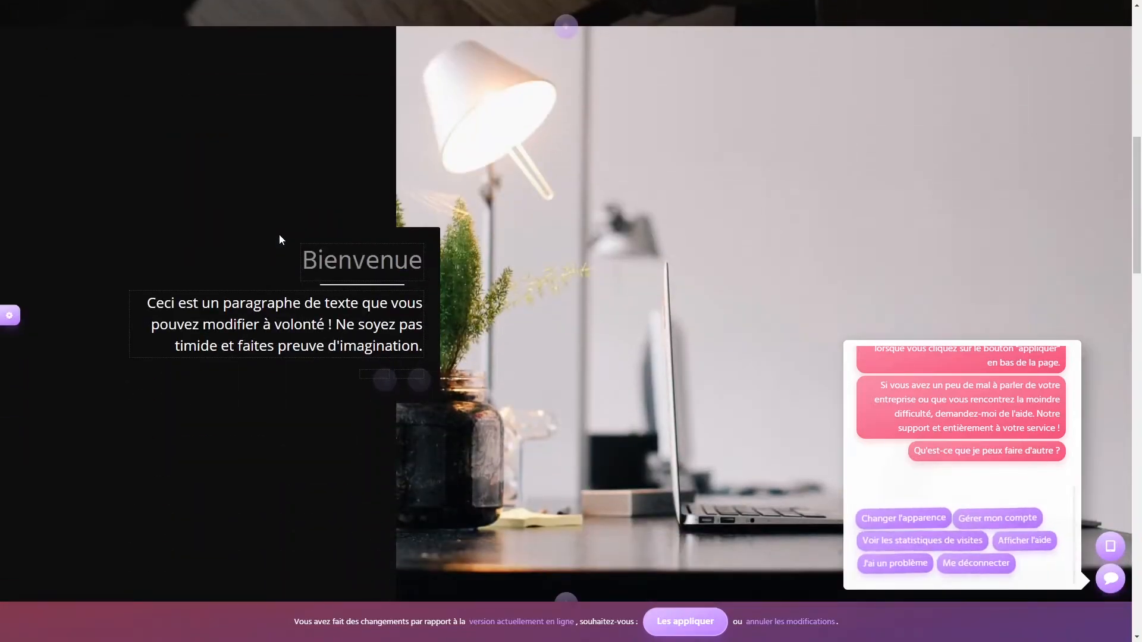
pyautogui.scroll(3, 279, 235)
pyautogui.scroll(-1, 281, 235)
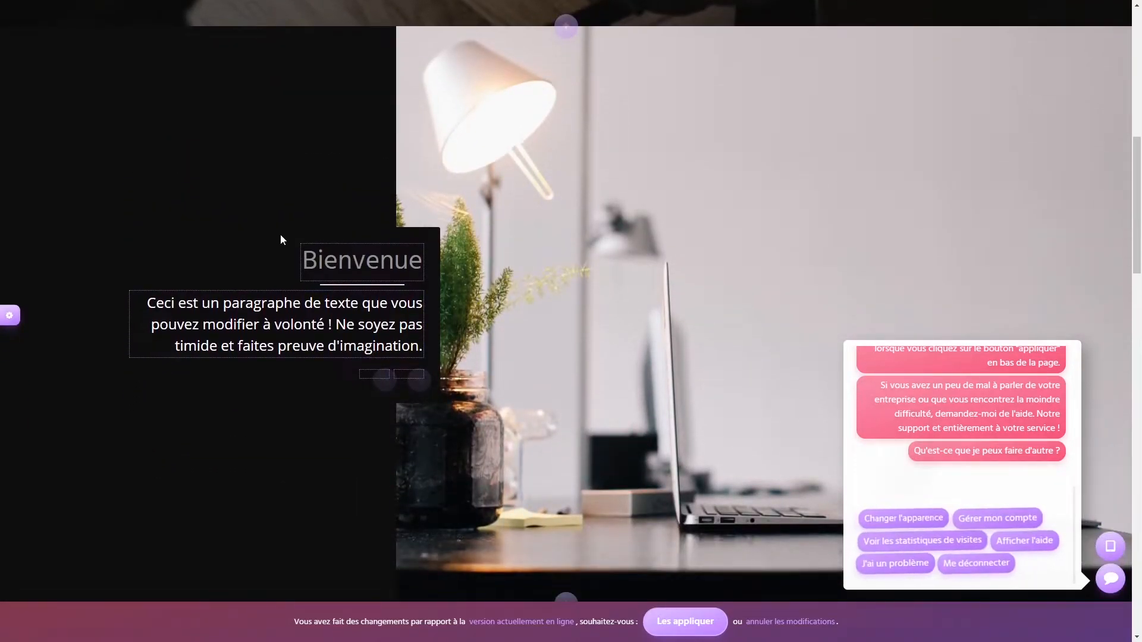
pyautogui.scroll(-5, 280, 235)
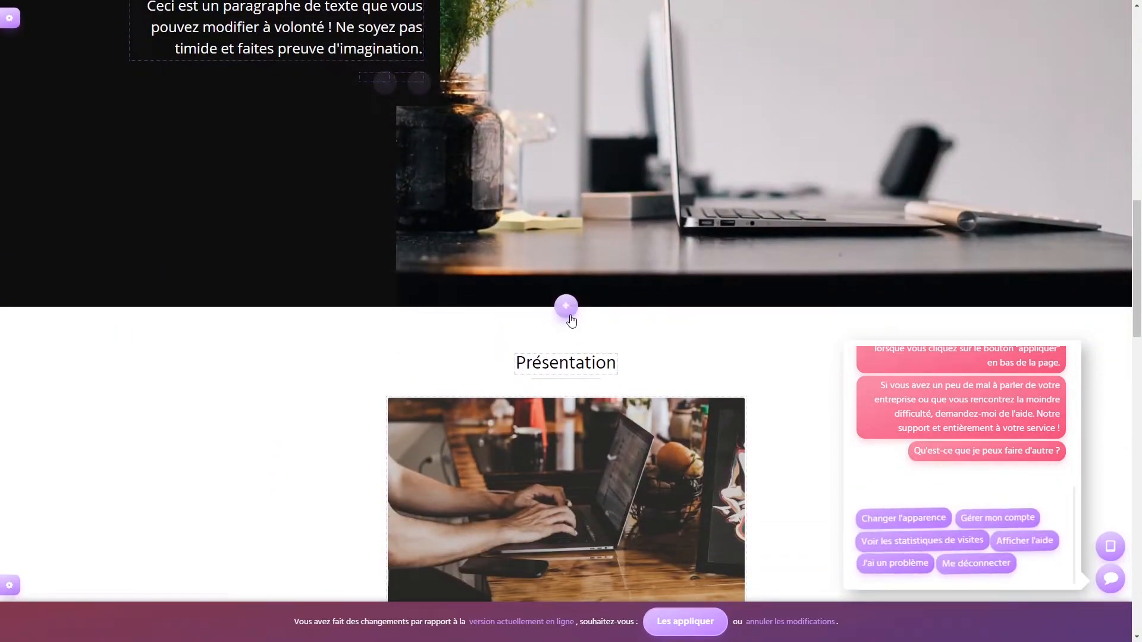
pyautogui.scroll(9, 572, 314)
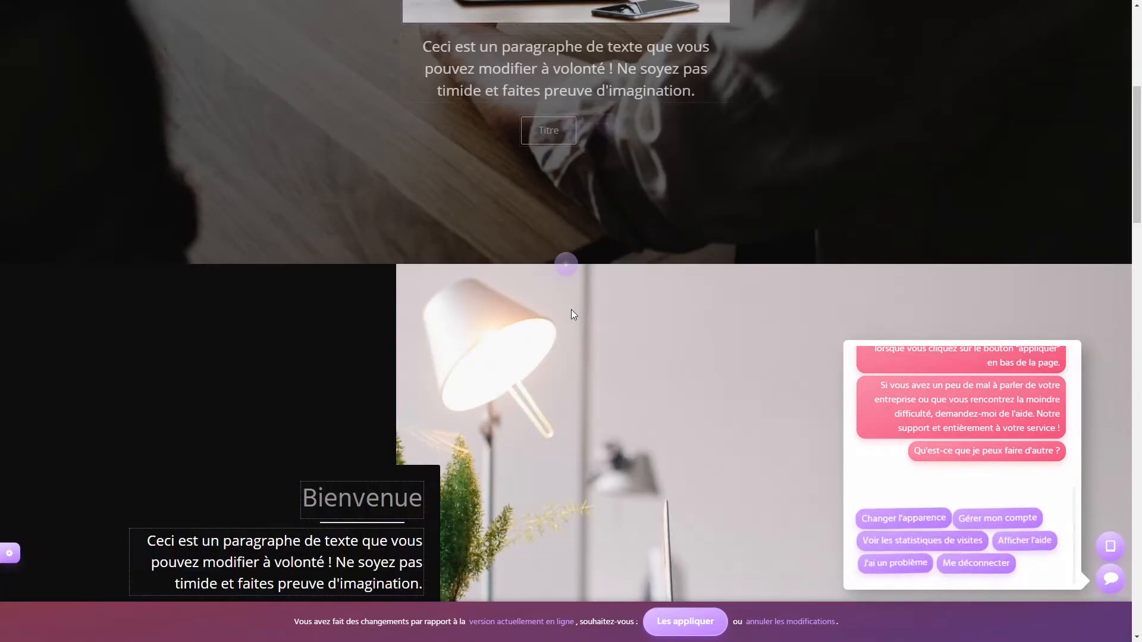
pyautogui.scroll(6, 574, 260)
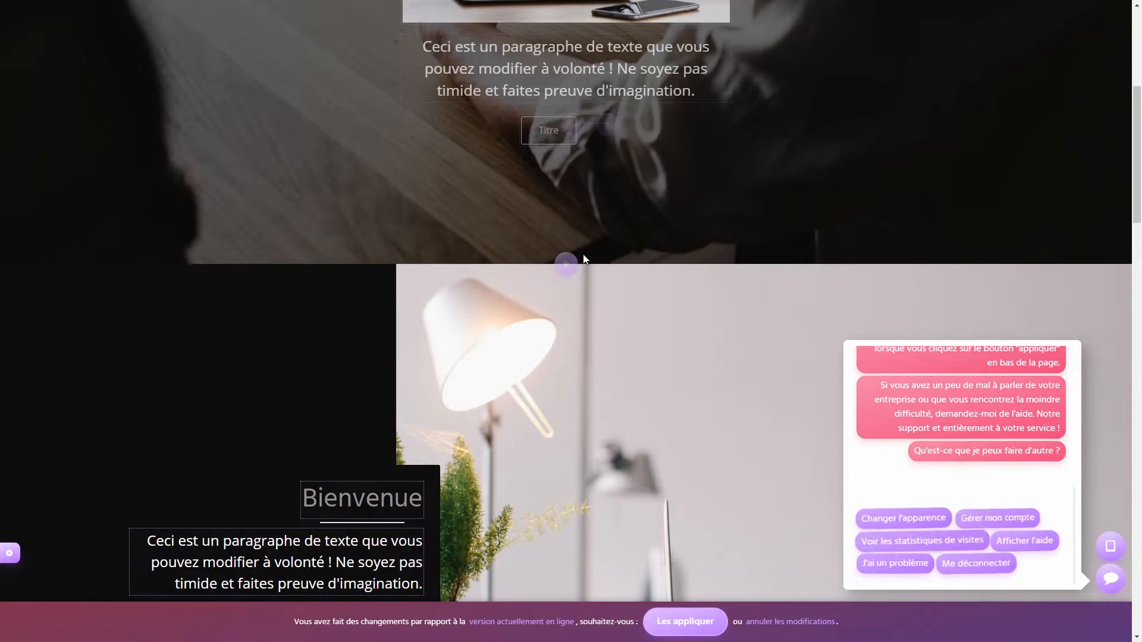
pyautogui.scroll(-10, 567, 262)
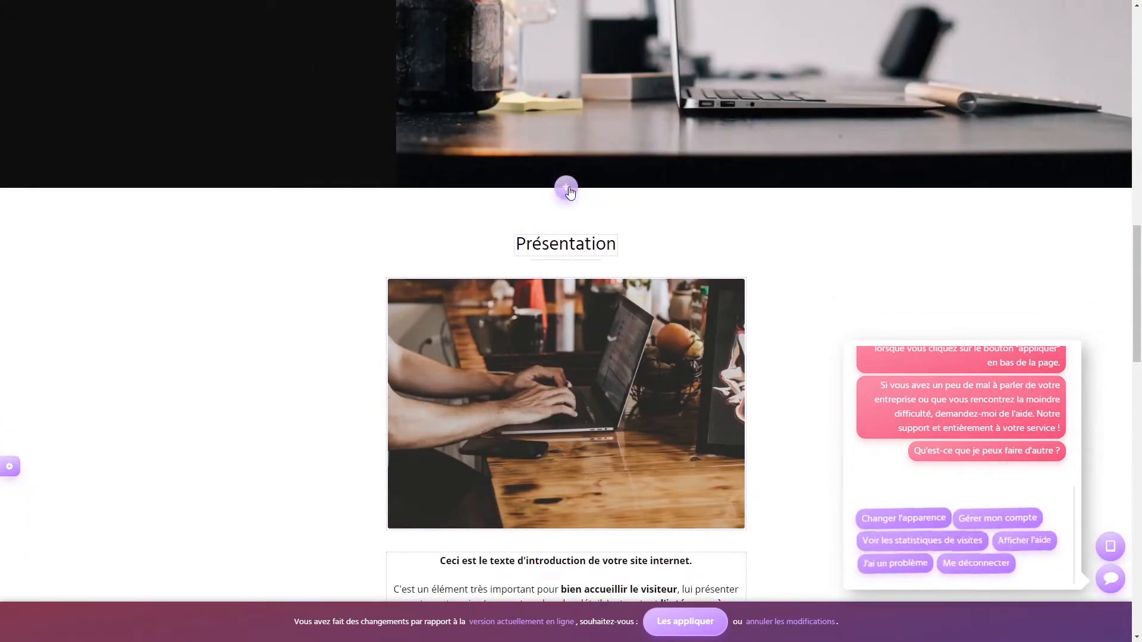
pyautogui.scroll(-6, 293, 250)
# - Browse the Intro, Contenu and Galerie de photos section designs after Présentation, ending on the Carousel category
pyautogui.click(562, 387)
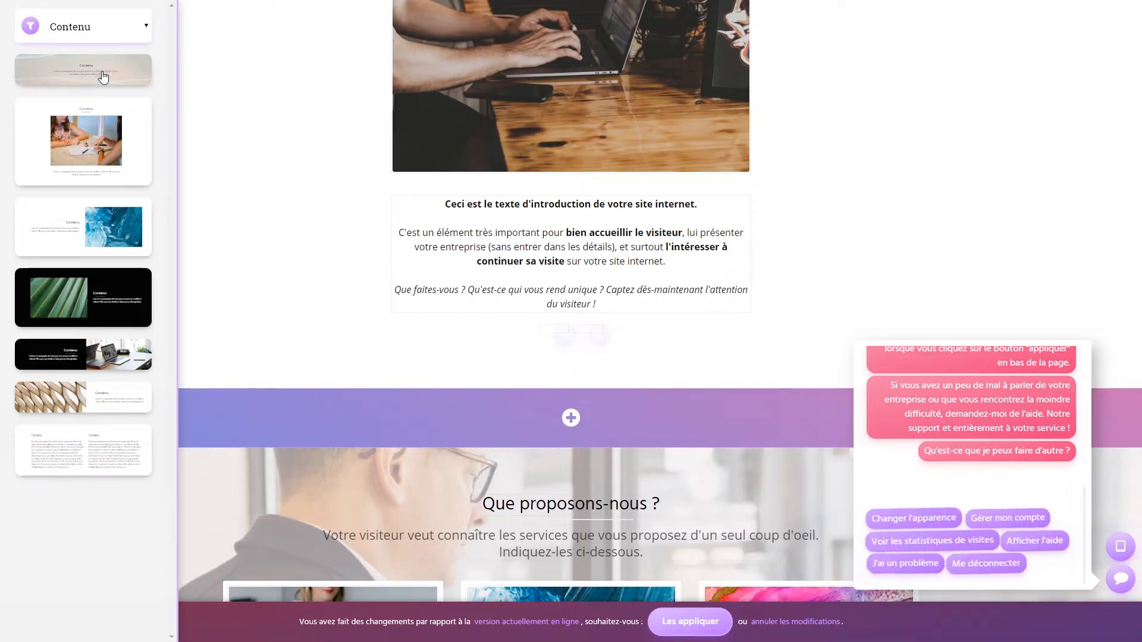
pyautogui.click(119, 33)
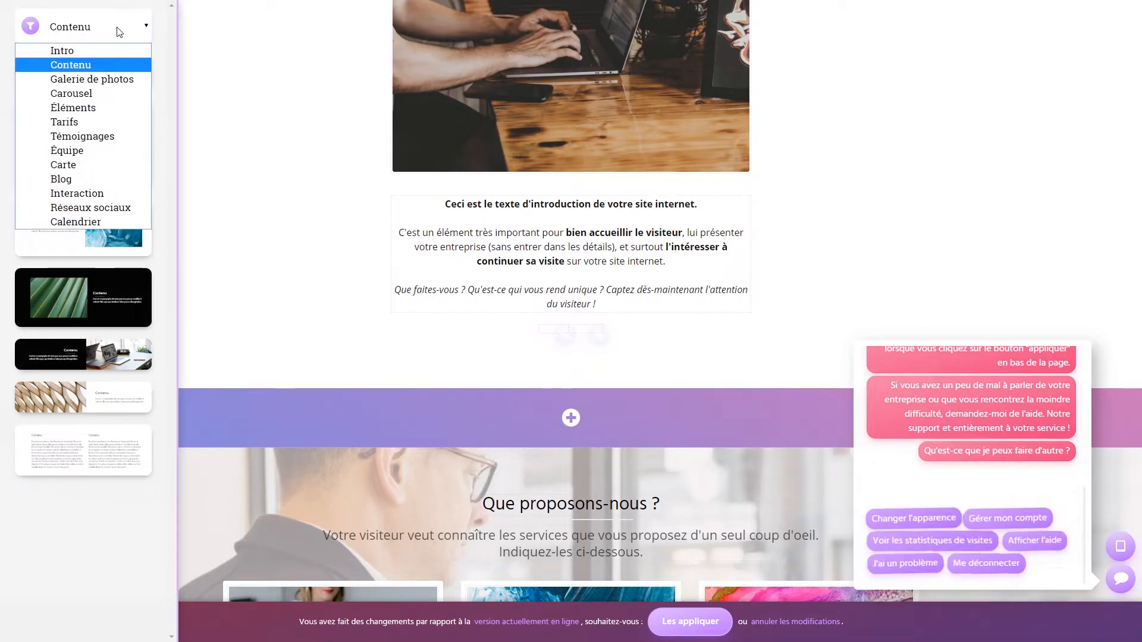
pyautogui.click(113, 52)
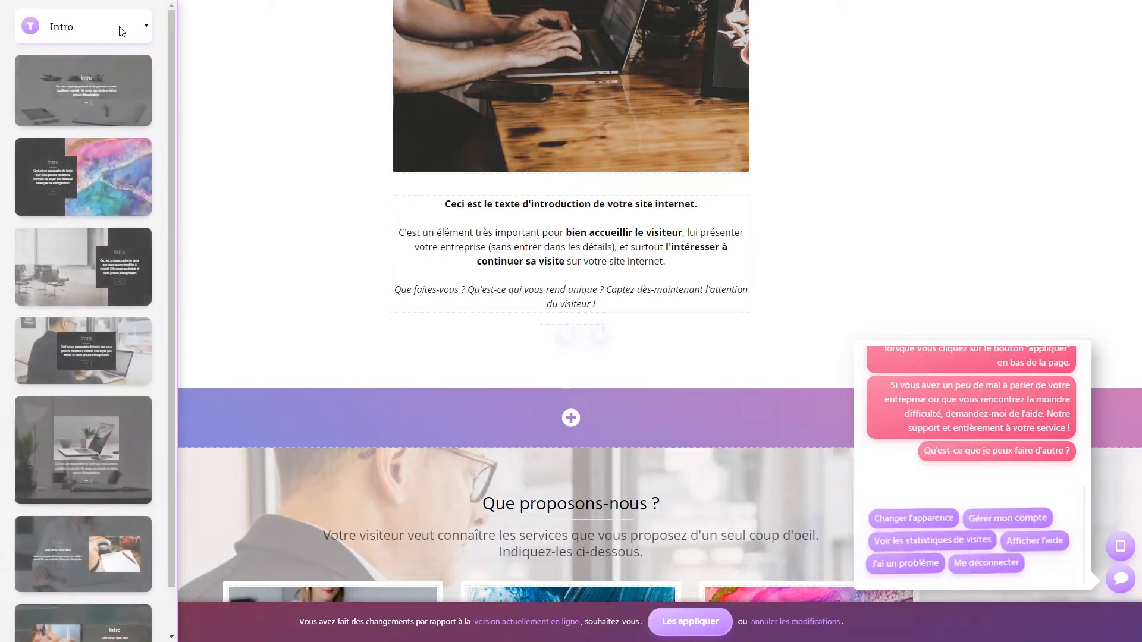
pyautogui.scroll(-1, 70, 249)
pyautogui.scroll(1, 70, 249)
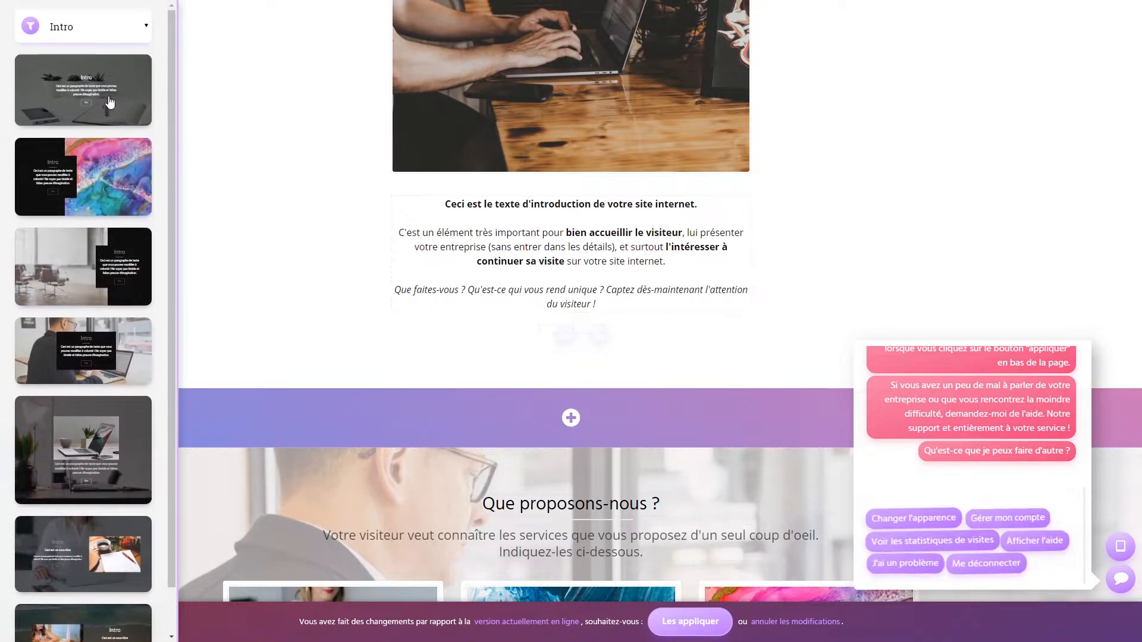
pyautogui.click(113, 27)
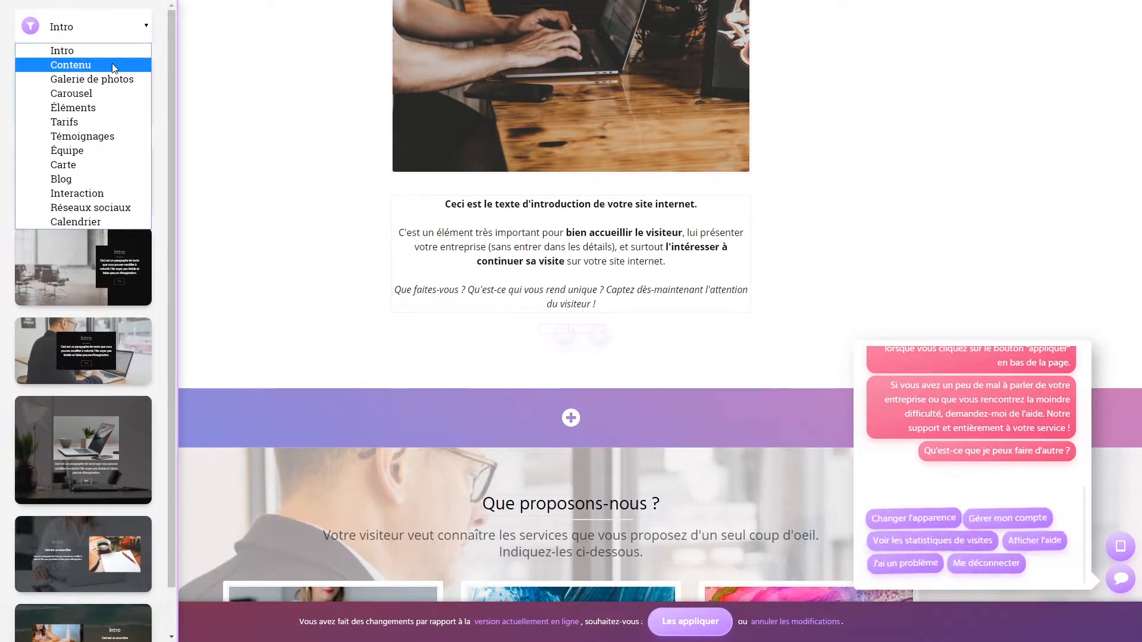
pyautogui.click(114, 65)
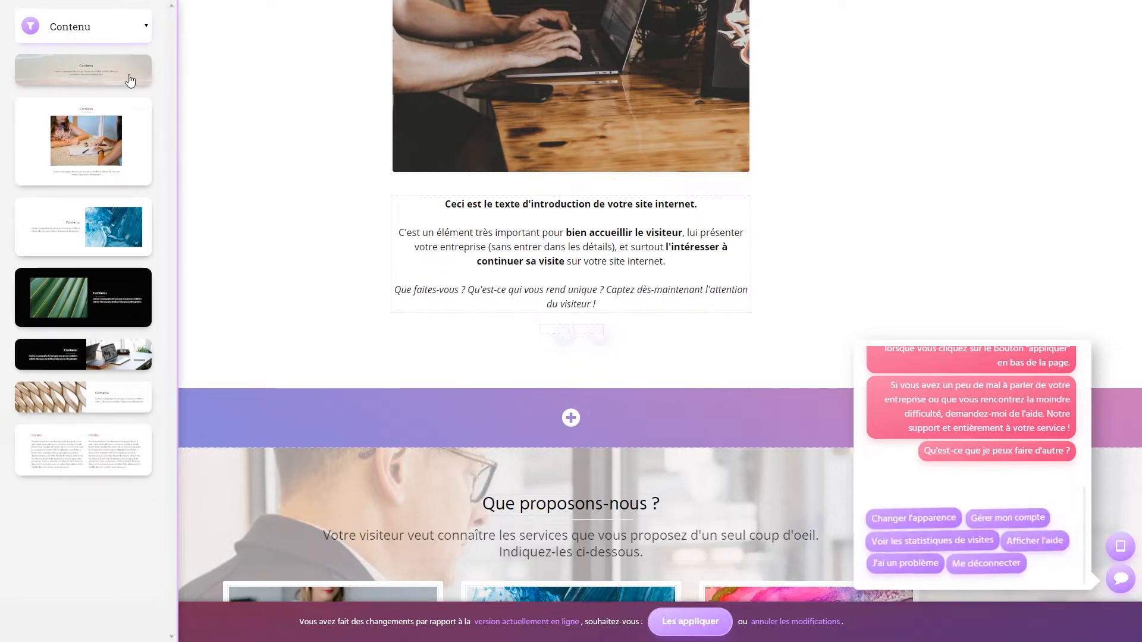
pyautogui.click(128, 36)
pyautogui.click(111, 81)
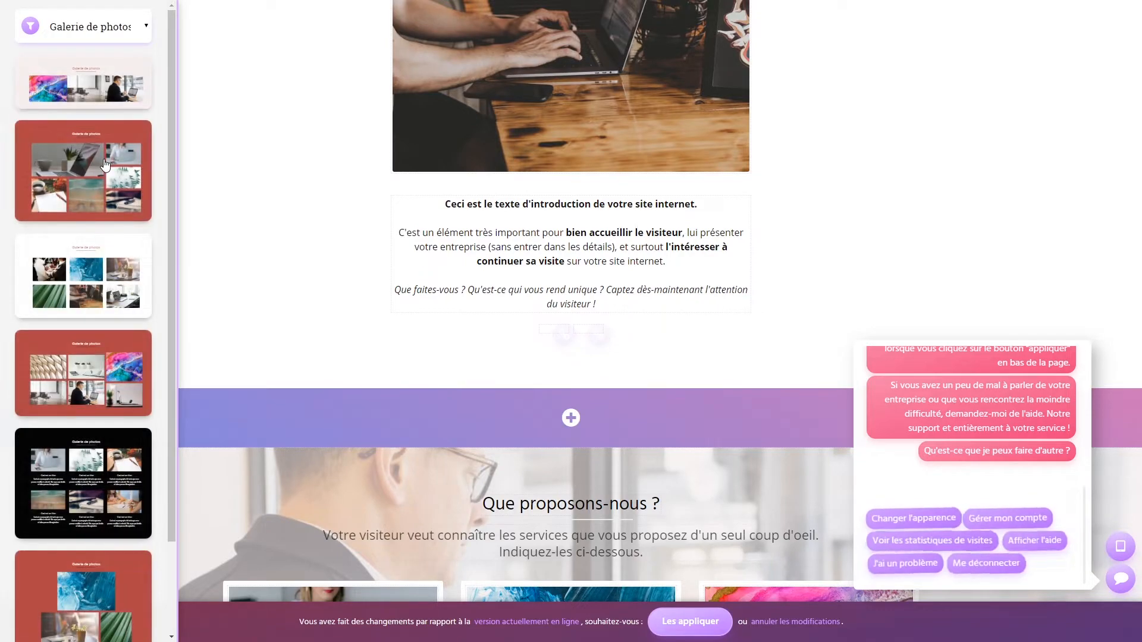
pyautogui.moveTo(170, 113); pyautogui.dragTo(175, 77)
pyautogui.click(116, 31)
pyautogui.click(113, 89)
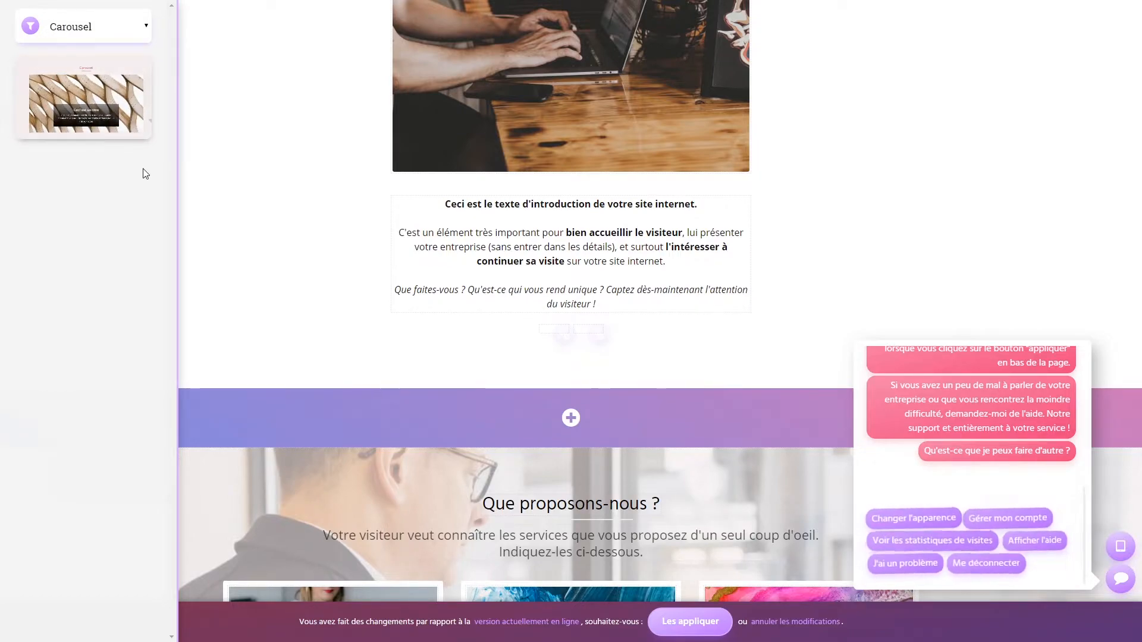
# - Insert the Carousel section and bring up its three-slide list for editing
pyautogui.click(75, 101)
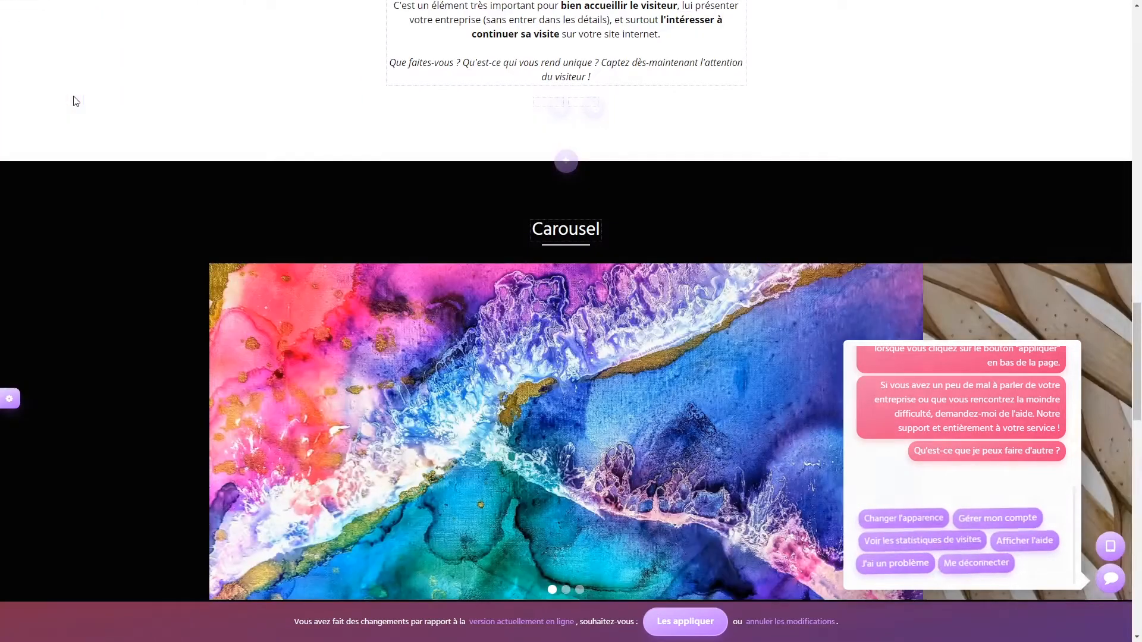
pyautogui.scroll(-3, 530, 275)
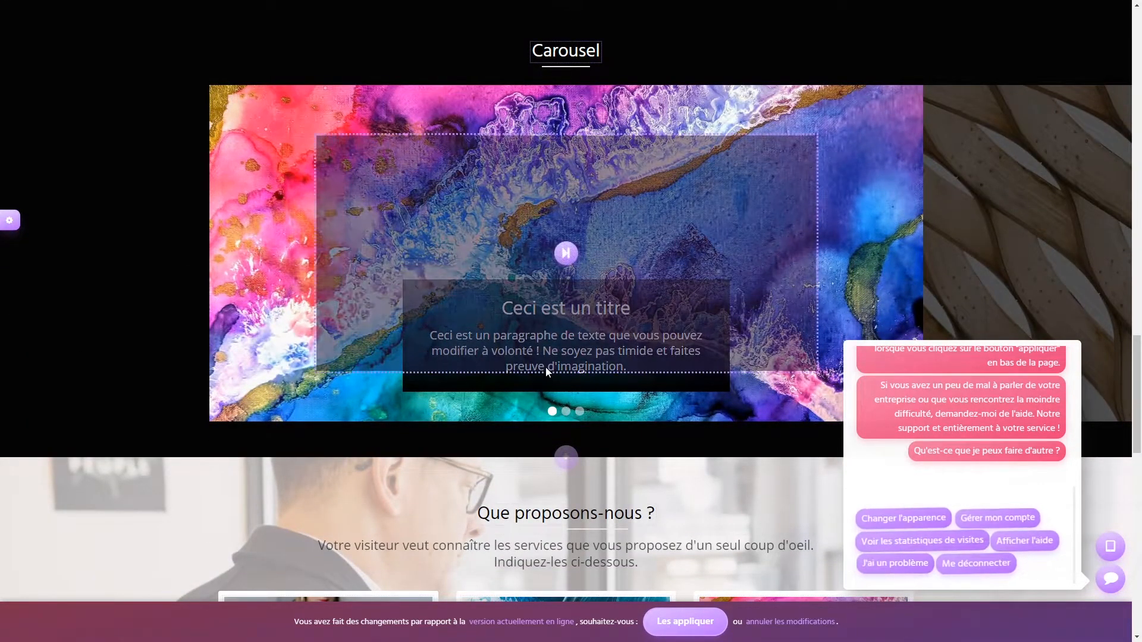
pyautogui.click(567, 251)
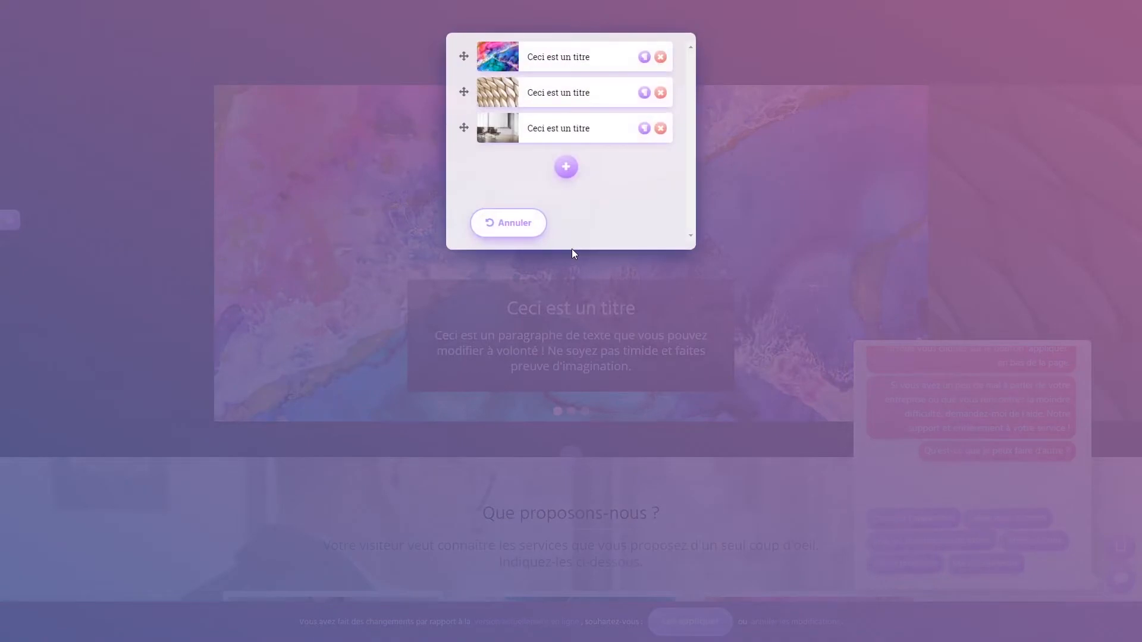
# - Inspect the first slide's link and description settings, leaving them unchanged
pyautogui.click(645, 57)
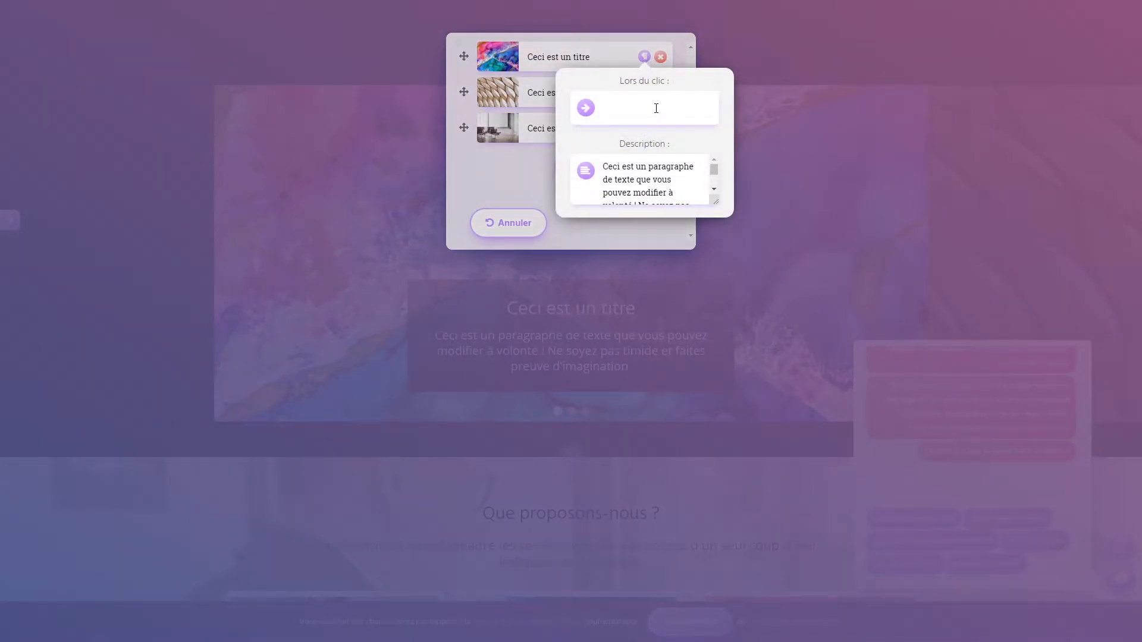
pyautogui.click(656, 109)
pyautogui.click(727, 84)
pyautogui.scroll(-2, 715, 191)
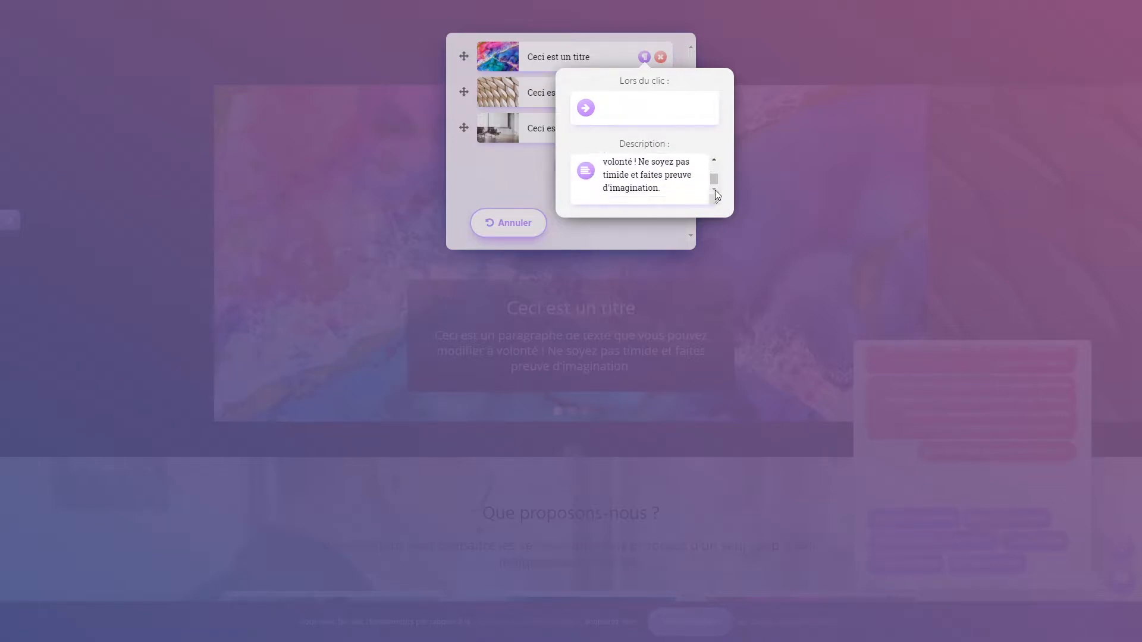
pyautogui.click(511, 210)
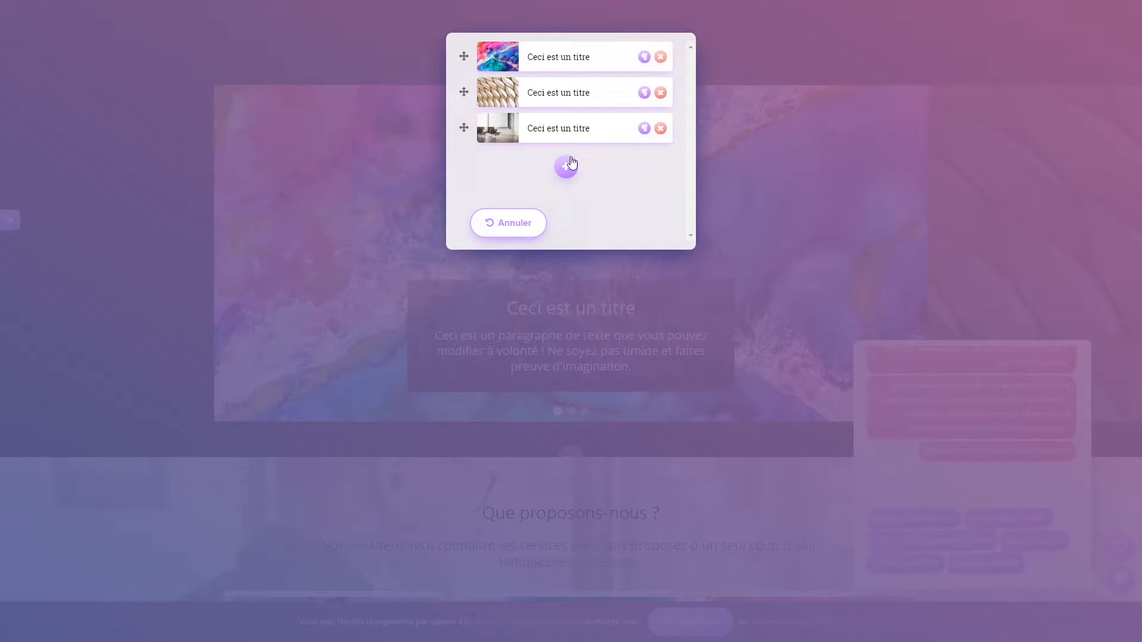
# - Add a fourth slide from the 5d8496.jpg image and review its link and description settings
pyautogui.click(565, 170)
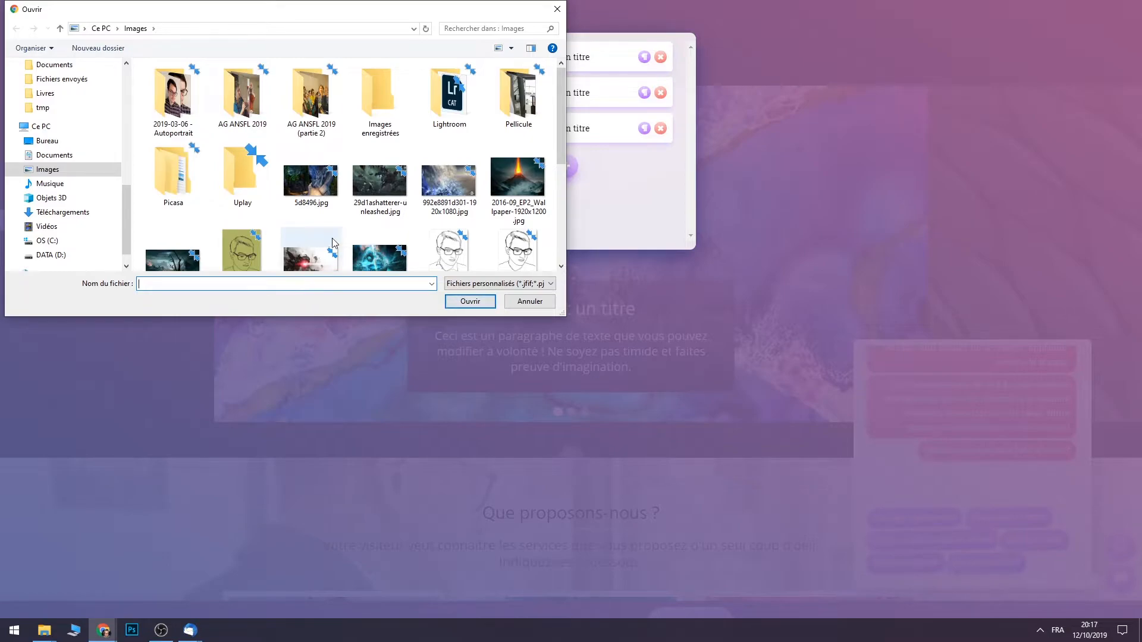
pyautogui.click(321, 180)
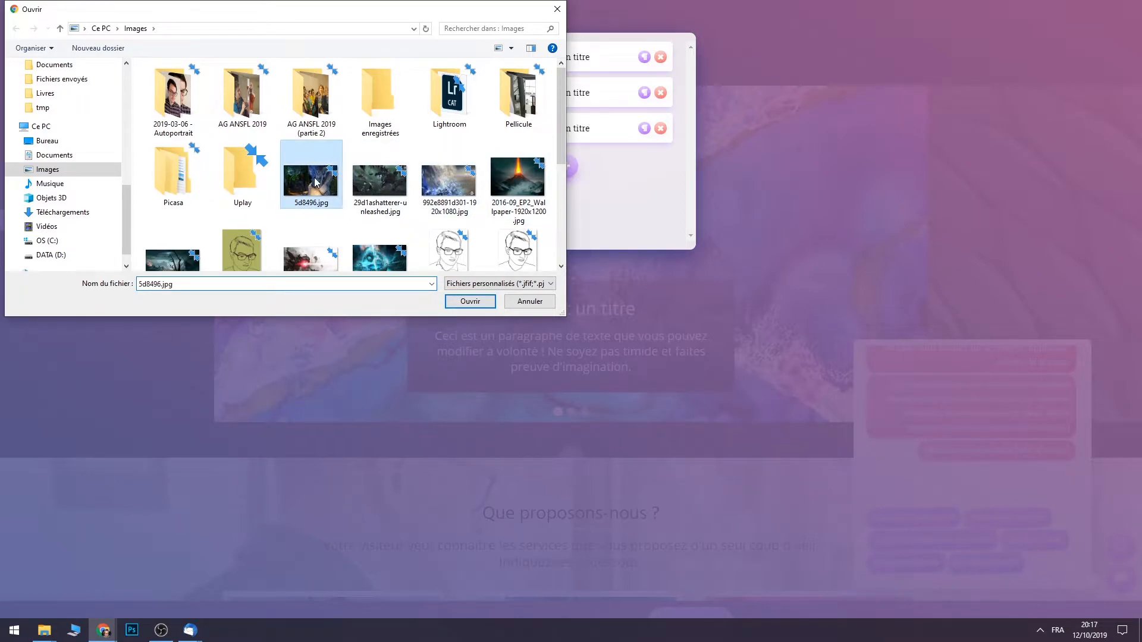
pyautogui.click(470, 302)
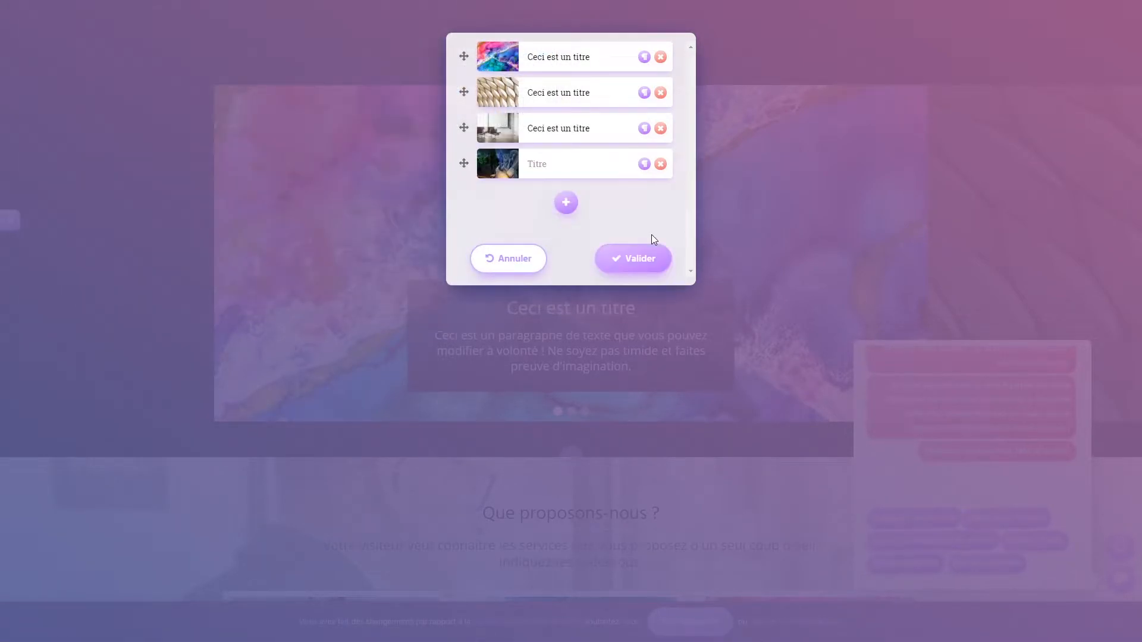
pyautogui.click(645, 164)
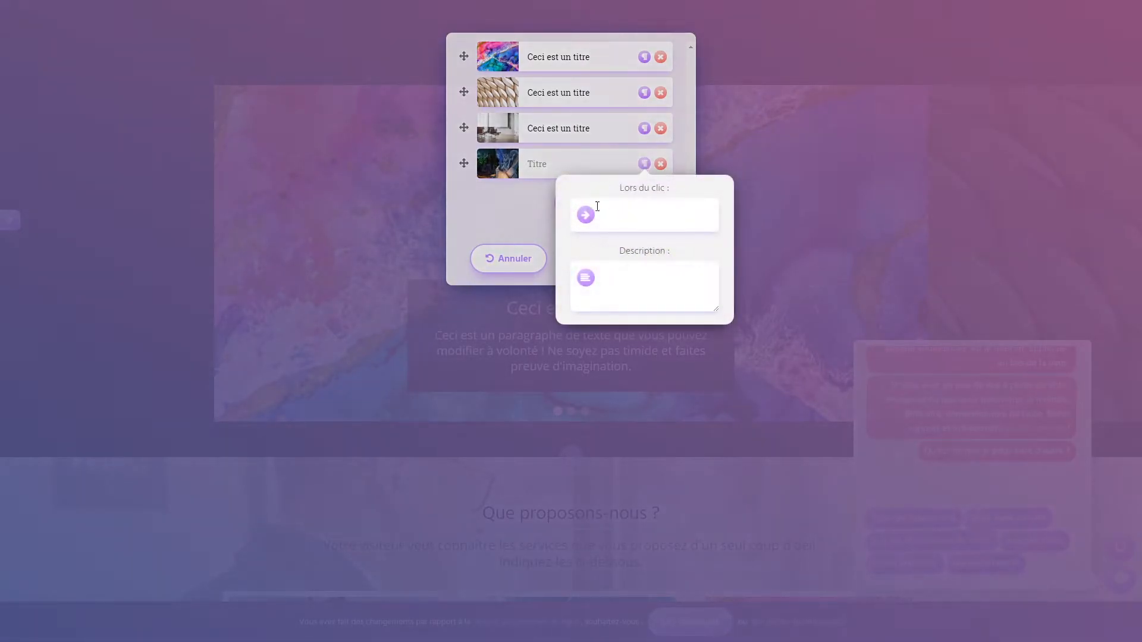
pyautogui.click(684, 215)
pyautogui.click(726, 233)
pyautogui.click(667, 281)
pyautogui.click(502, 207)
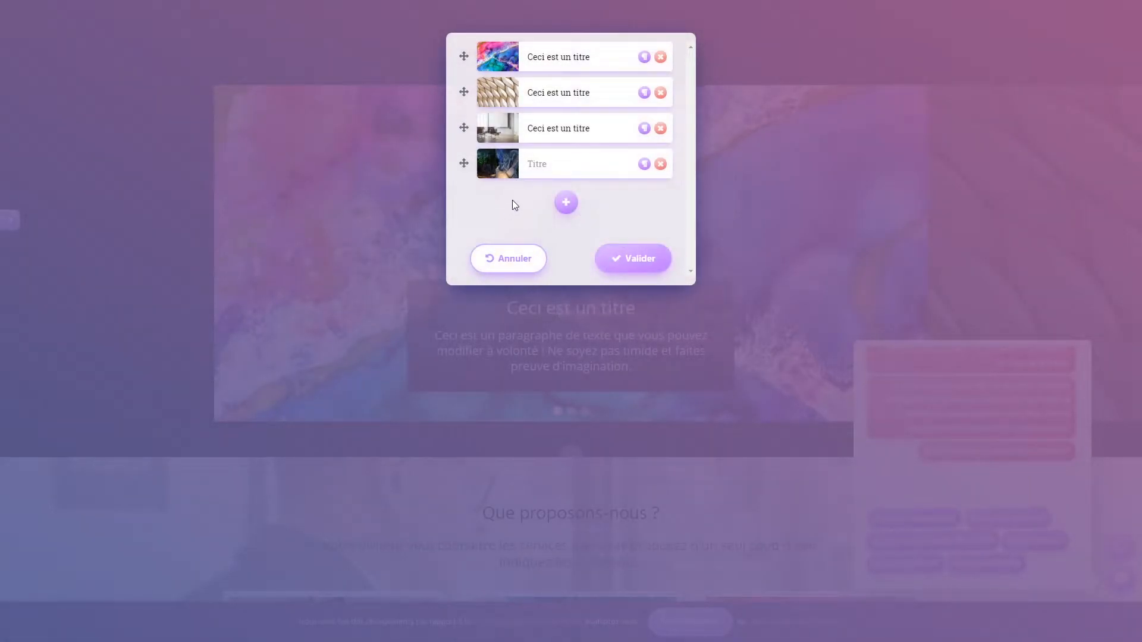
# - Title the fourth slide 'Test' and recheck its description settings
pyautogui.click(560, 168)
pyautogui.write('Test')
pyautogui.click(620, 194)
pyautogui.click(644, 164)
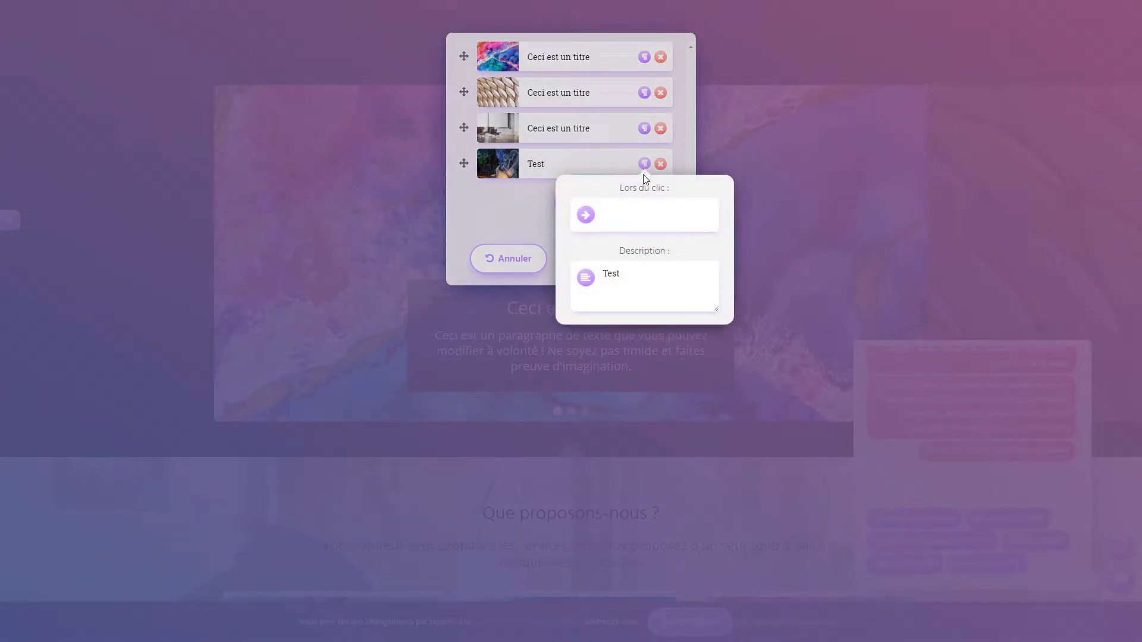
pyautogui.click(483, 212)
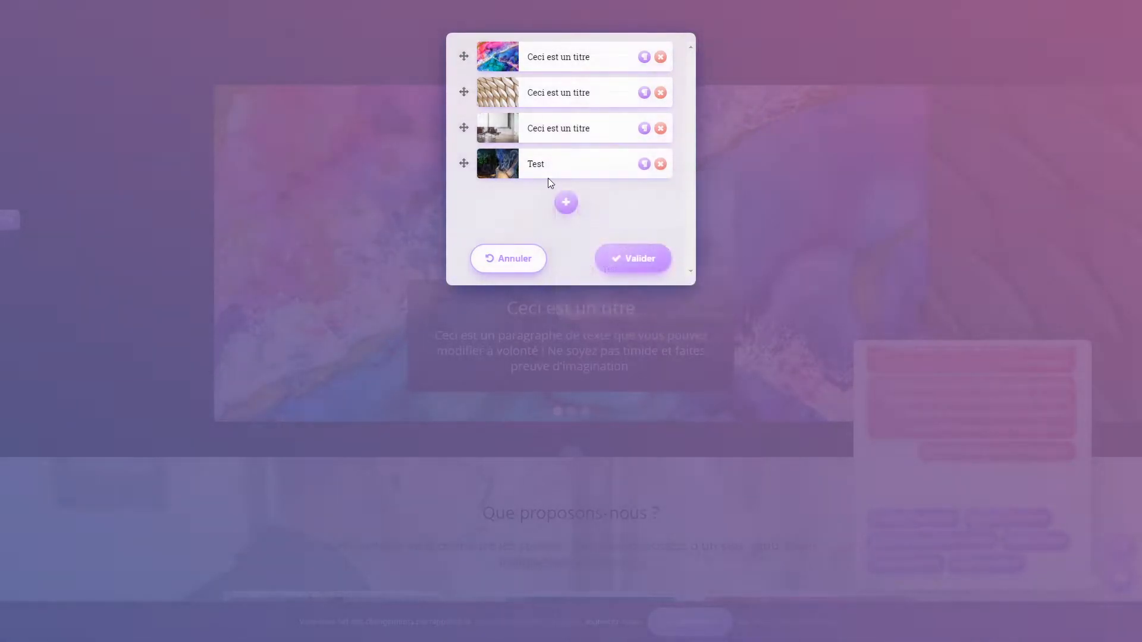
# - Validate the slide changes and swipe the carousel through to the fourth 'Test' slide
pyautogui.click(628, 260)
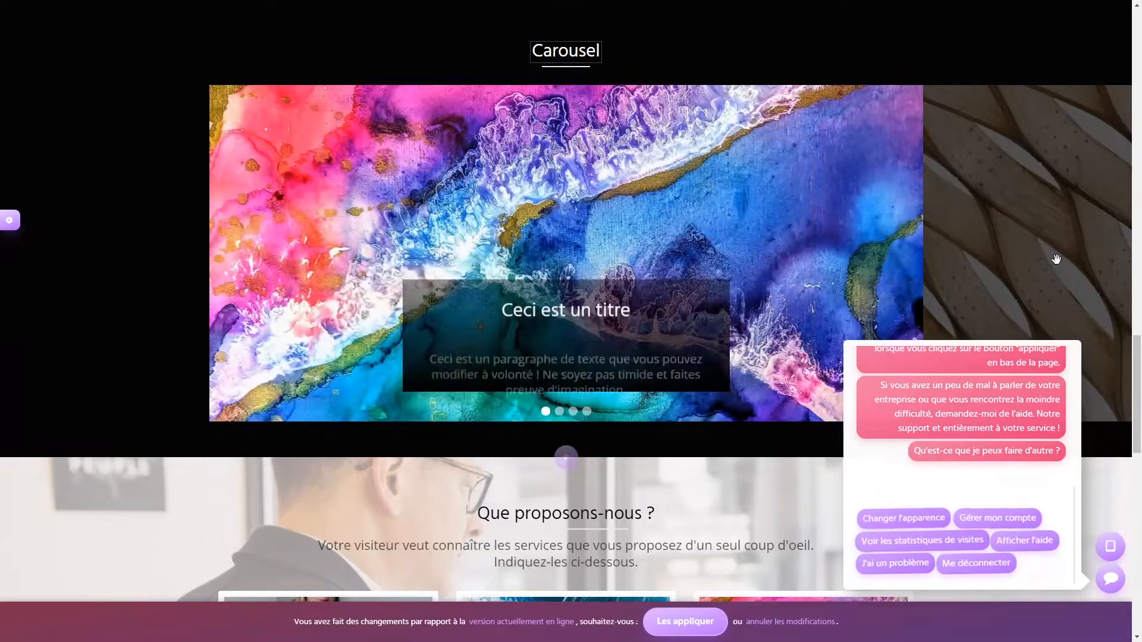
pyautogui.moveTo(1055, 258); pyautogui.dragTo(636, 250)
pyautogui.moveTo(1015, 234); pyautogui.dragTo(506, 224)
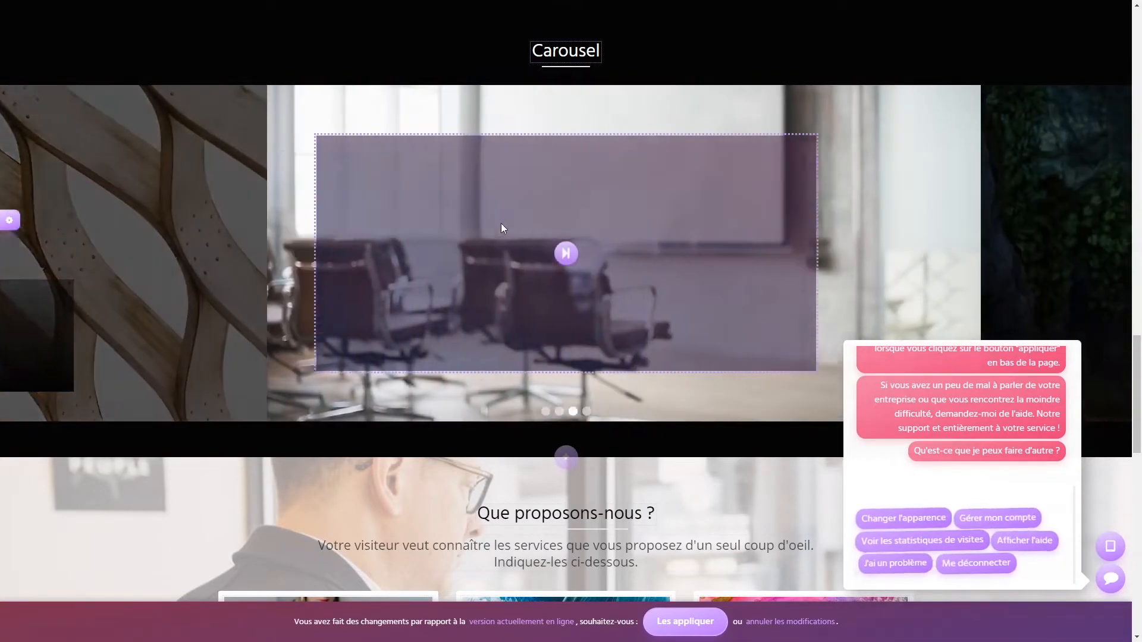
pyautogui.moveTo(1047, 224); pyautogui.dragTo(666, 199)
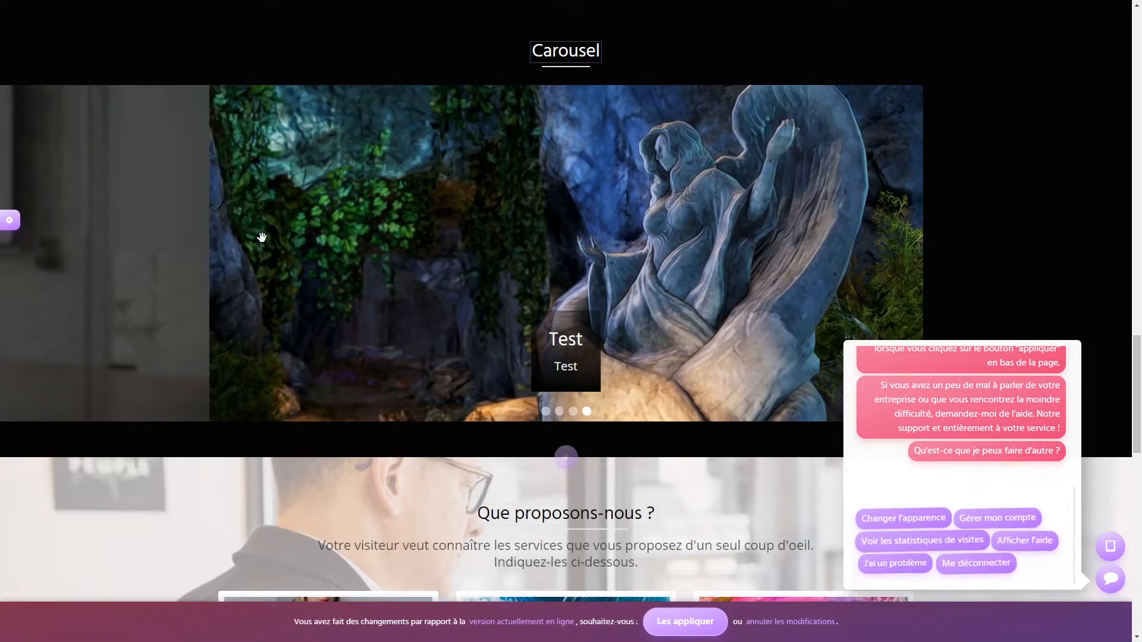
pyautogui.doubleClick(565, 50)
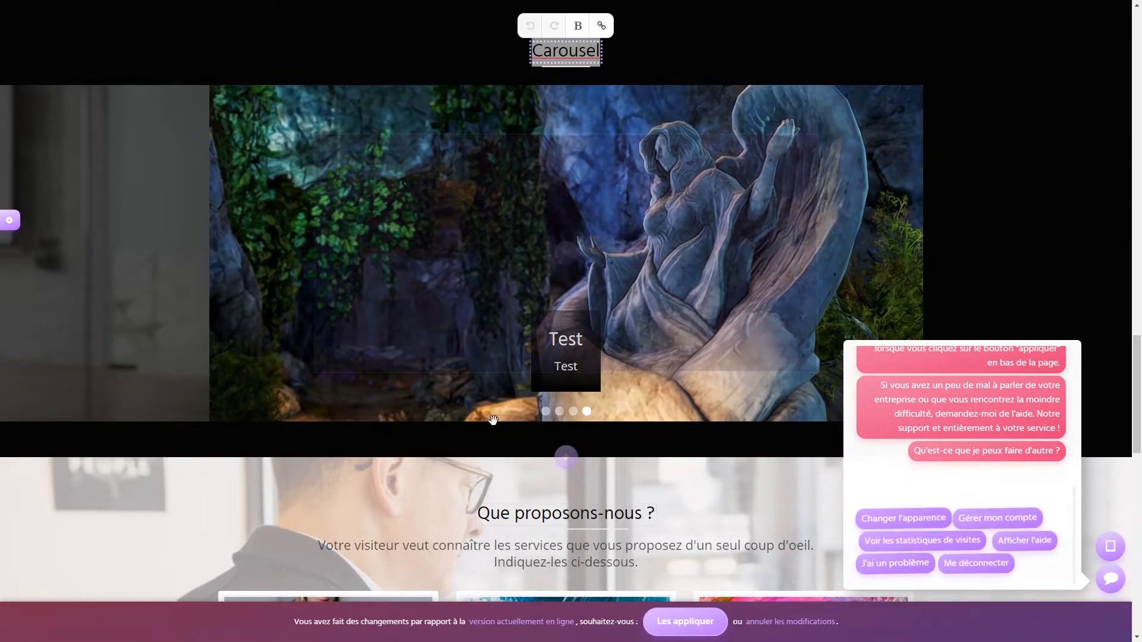
# - Add the card-style Tarifs section with three items priced 8,90 €, 12,90 € and 18,90 €
pyautogui.click(565, 458)
pyautogui.click(117, 23)
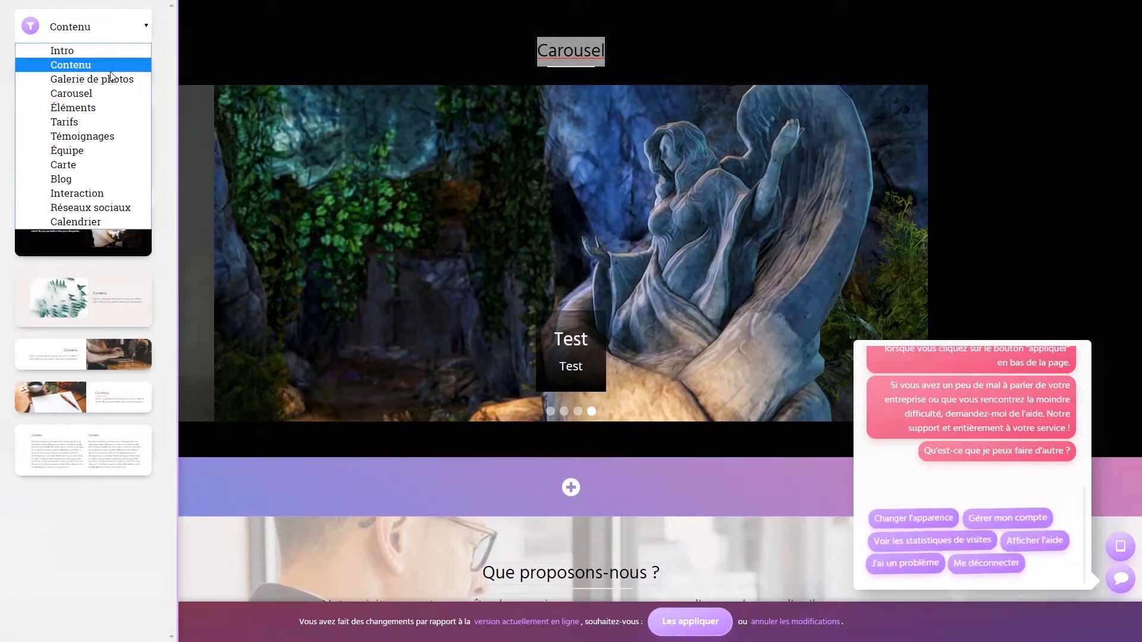
pyautogui.click(112, 107)
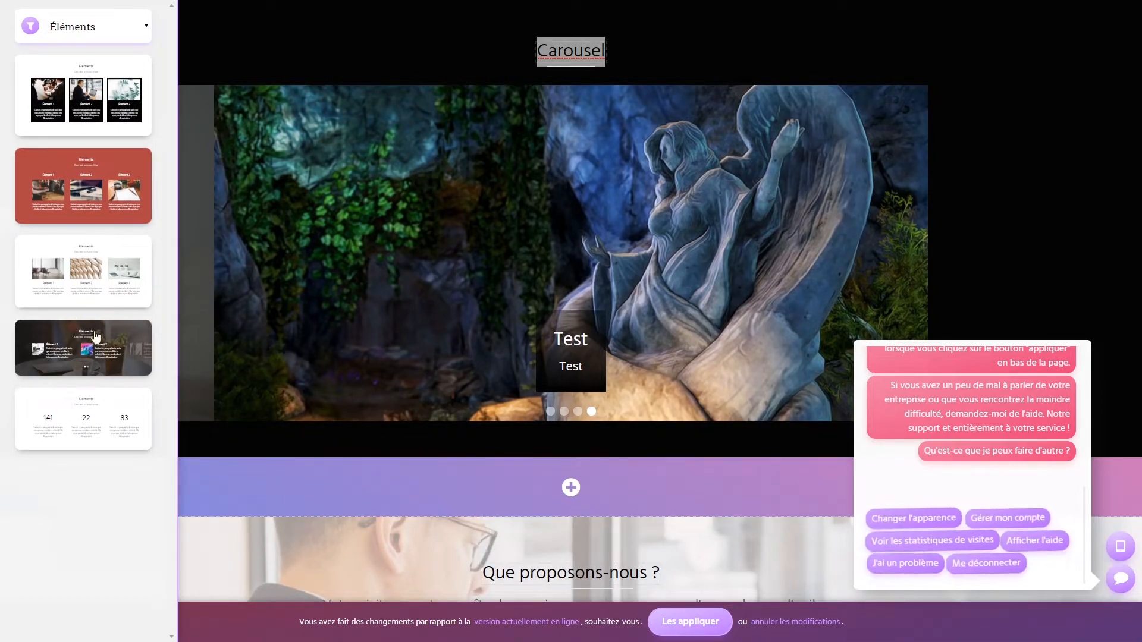
pyautogui.click(122, 27)
pyautogui.click(89, 119)
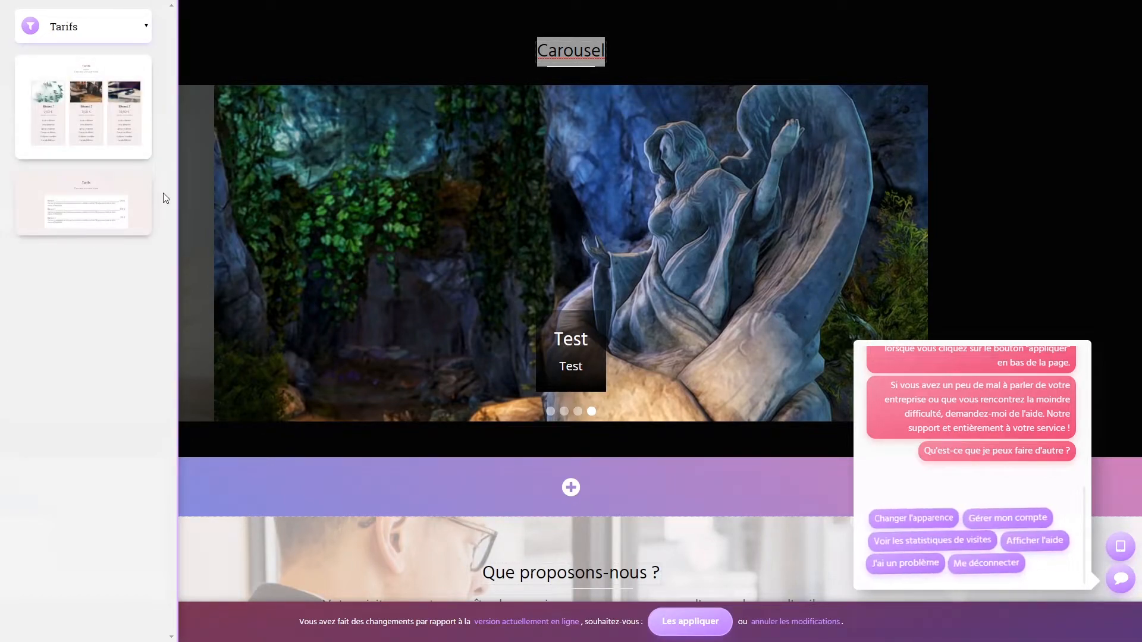
pyautogui.click(86, 128)
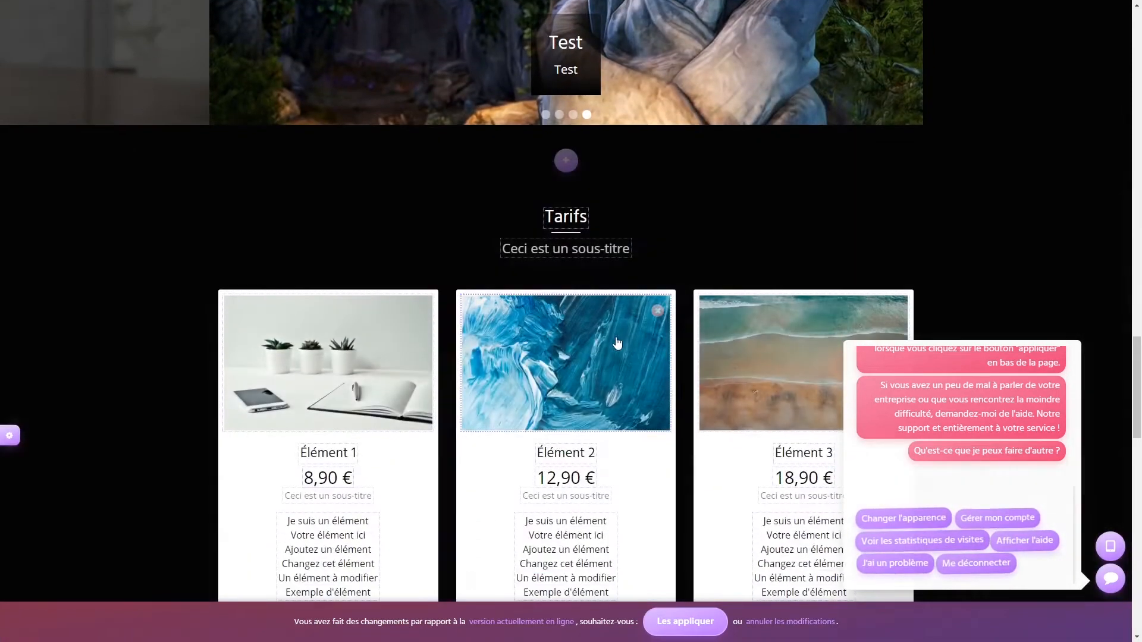
pyautogui.scroll(-4, 625, 357)
# - Add the list-style Tarifs price list section below the pricing cards
pyautogui.click(566, 412)
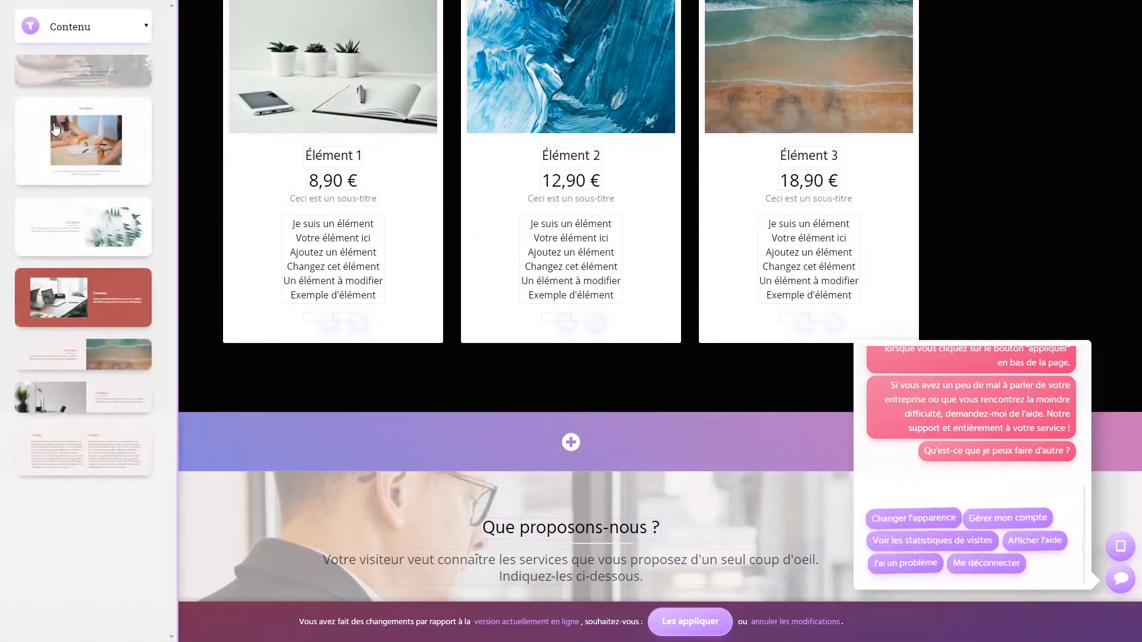
pyautogui.click(119, 27)
pyautogui.click(66, 119)
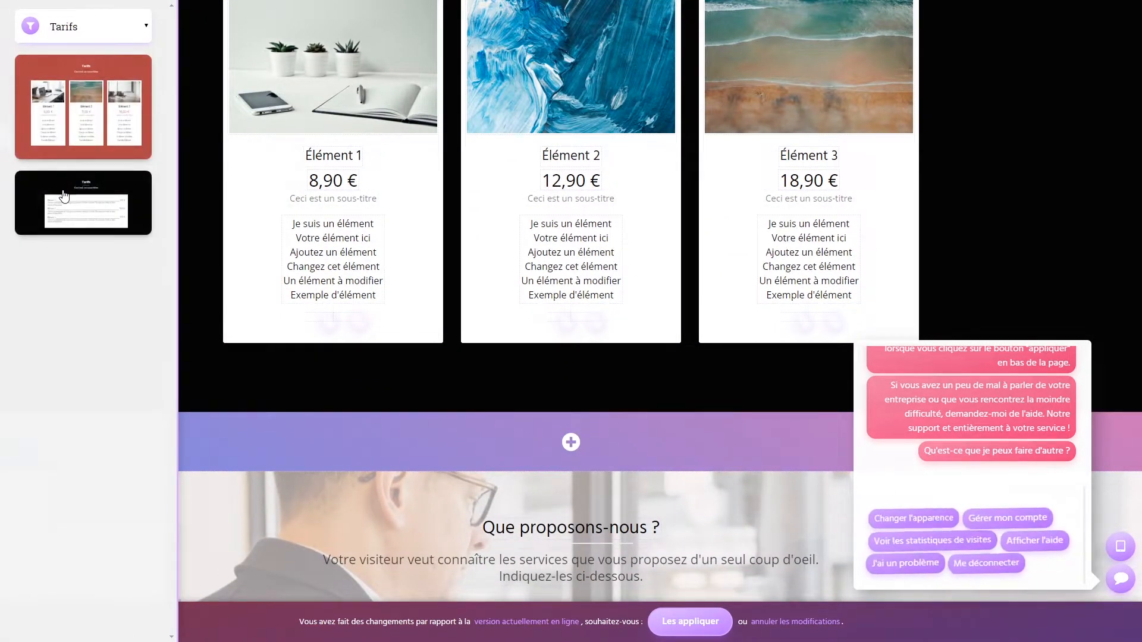
pyautogui.click(65, 199)
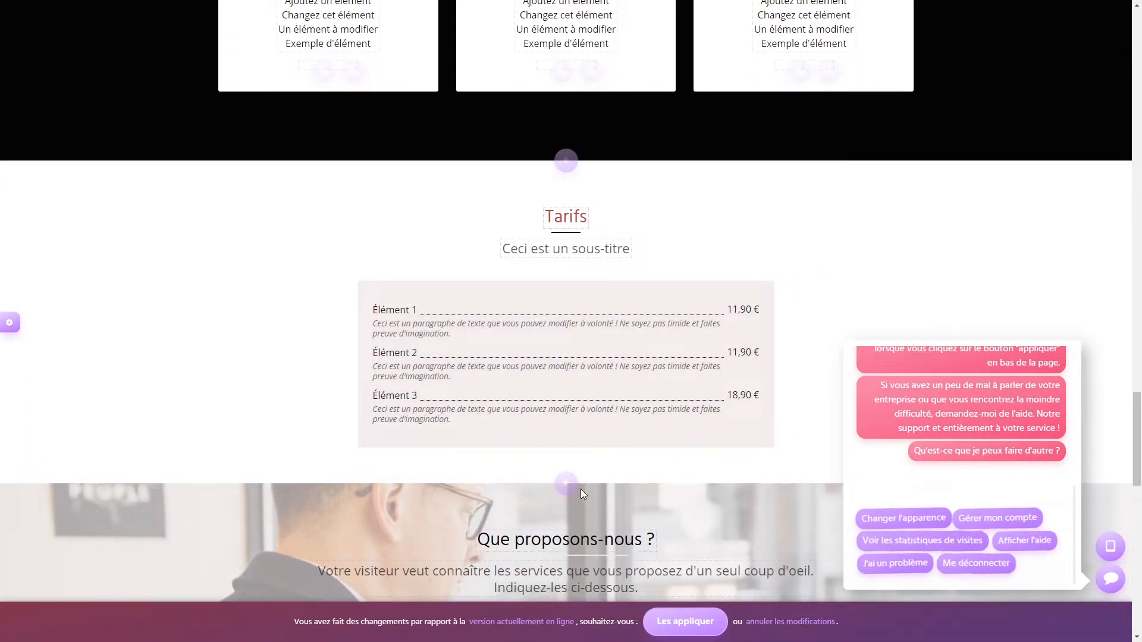
# - Insert the second Équipe layout below the price list, after glancing at Témoignages designs
pyautogui.click(565, 489)
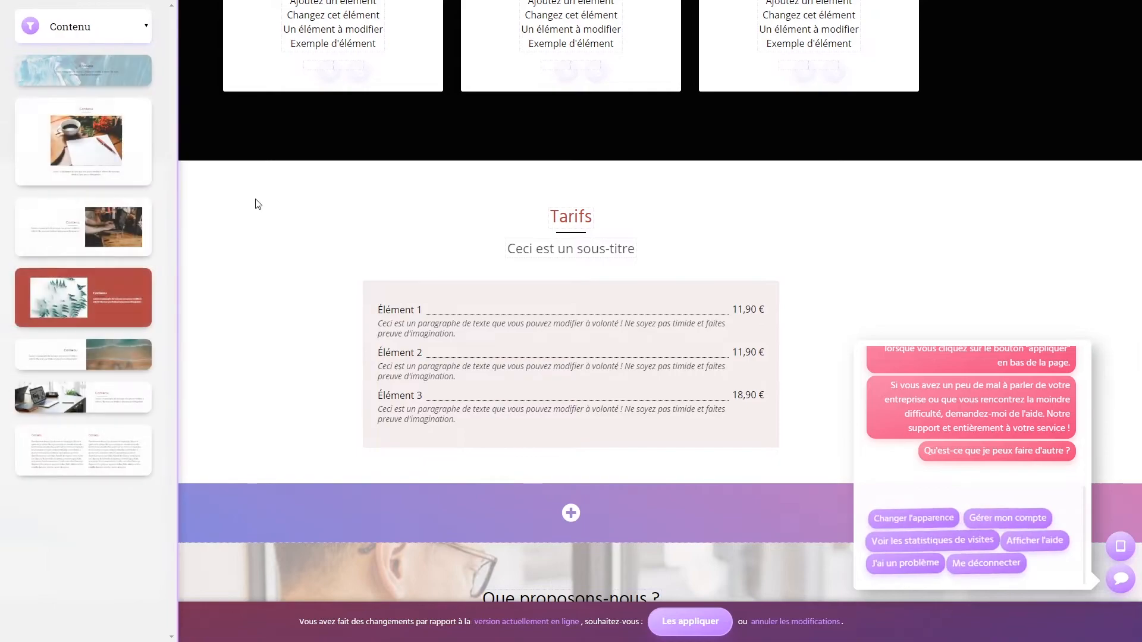
pyautogui.click(81, 24)
pyautogui.click(70, 138)
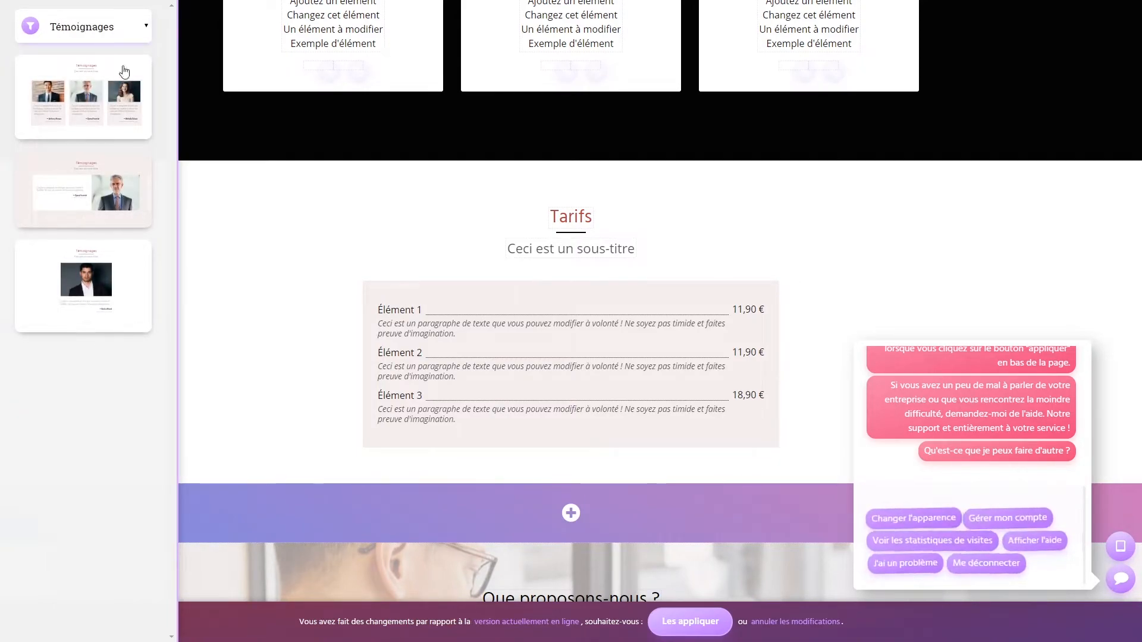
pyautogui.click(141, 25)
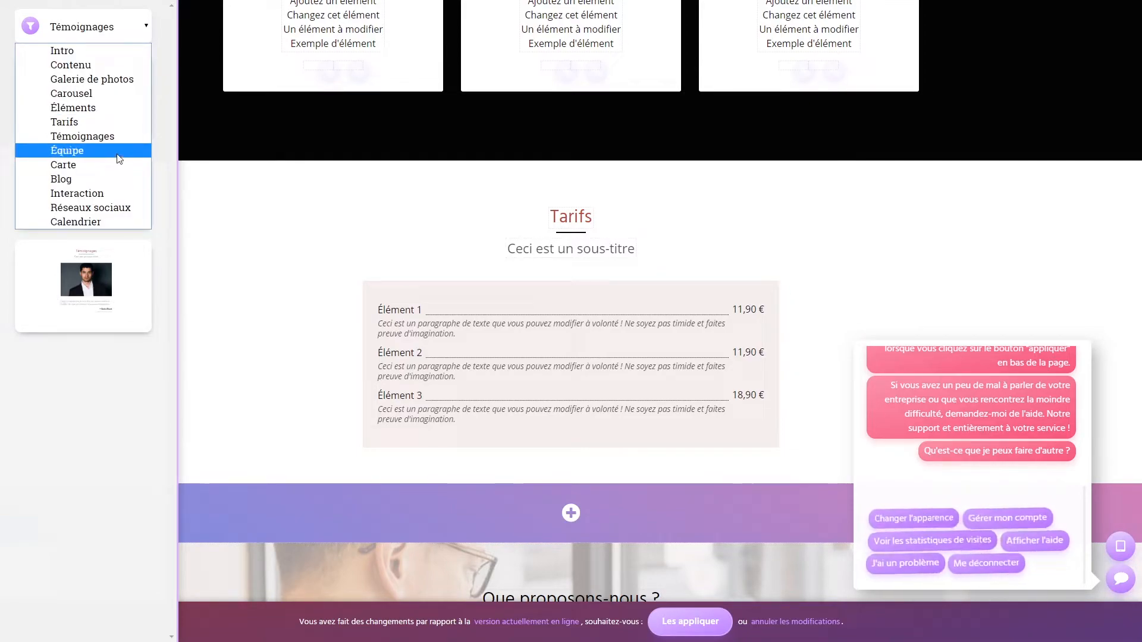
pyautogui.click(120, 158)
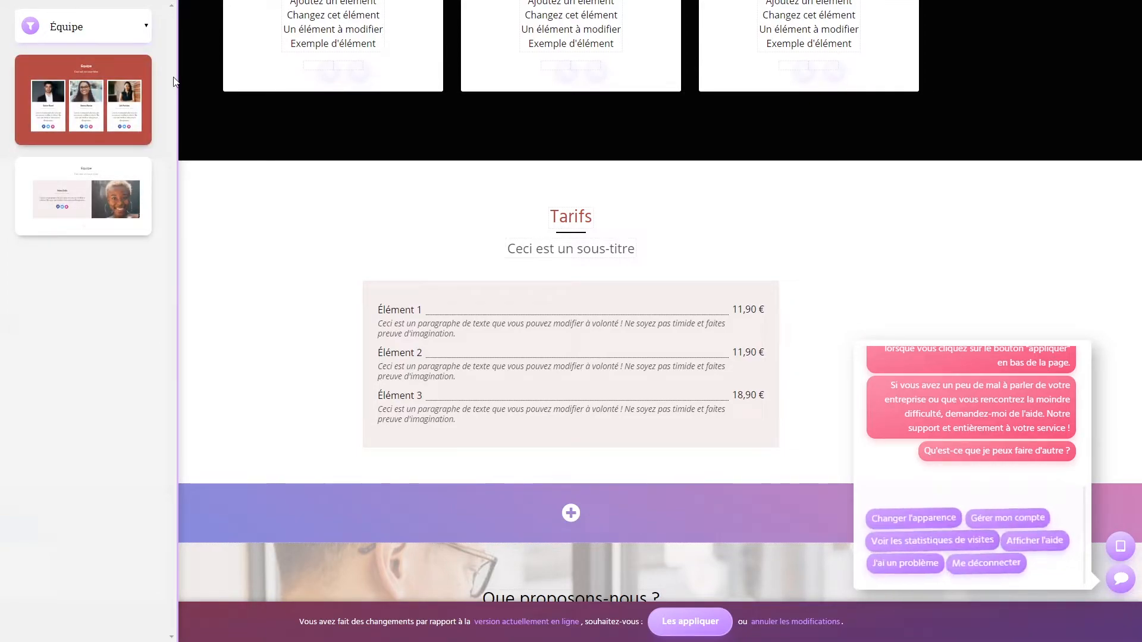
pyautogui.click(83, 196)
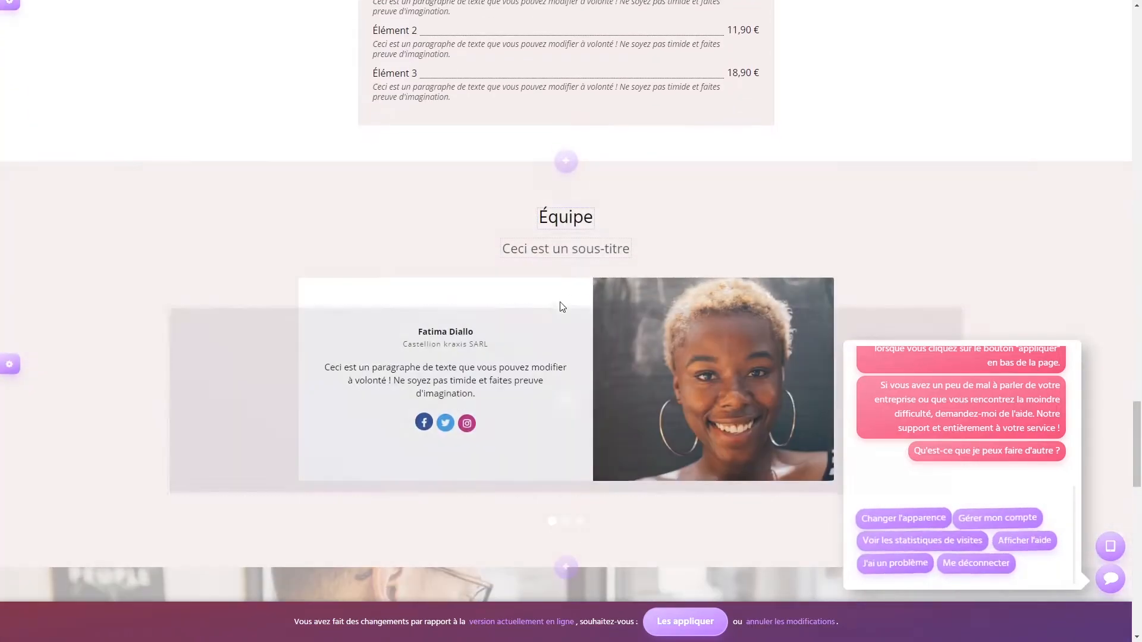
pyautogui.scroll(-1, 294, 284)
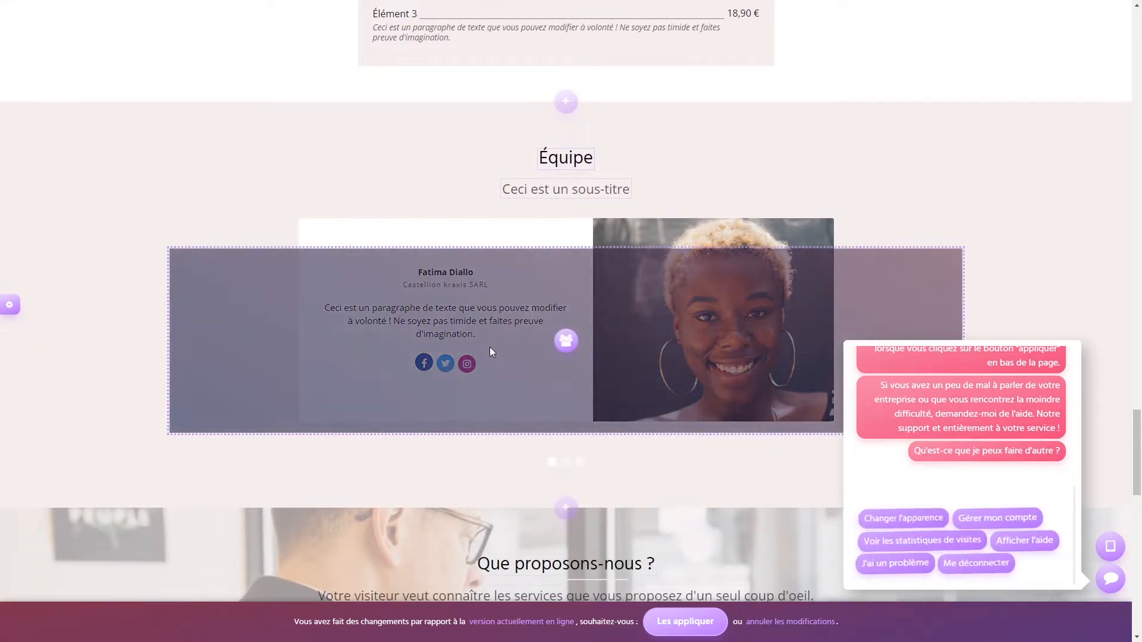
# - Review the first team member's details in the member editor, then cancel without changes
pyautogui.click(564, 344)
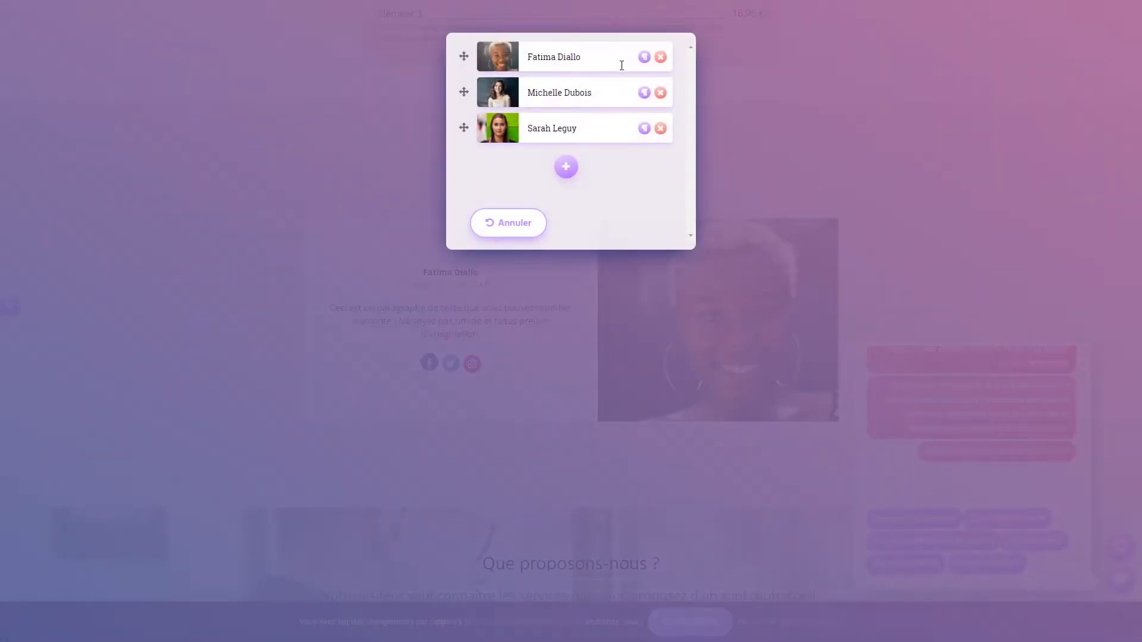
pyautogui.click(643, 58)
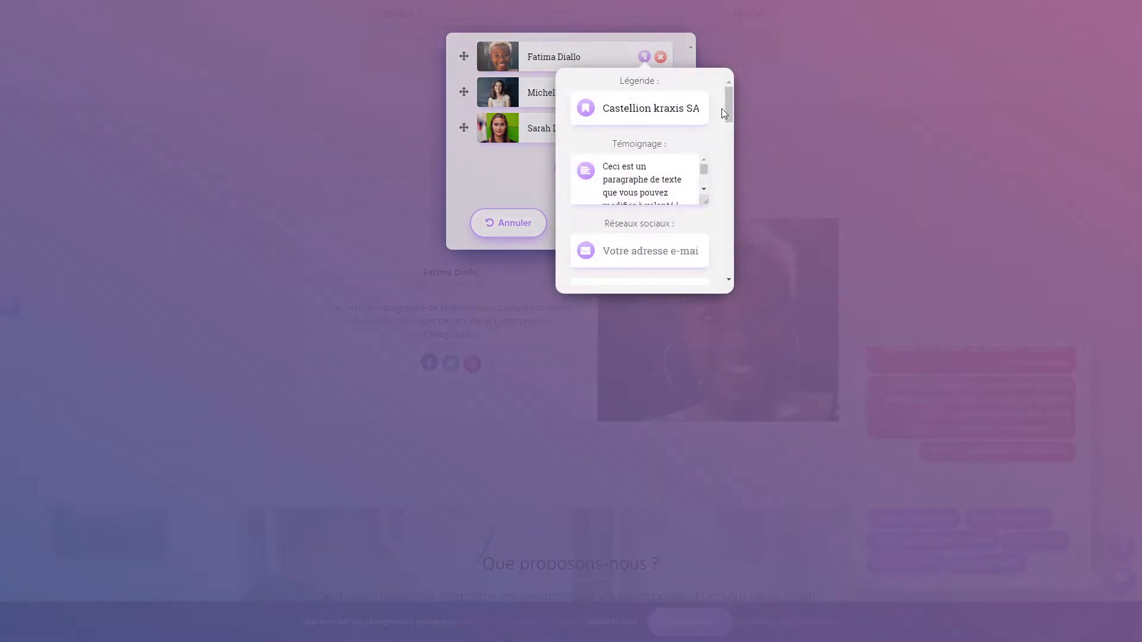
pyautogui.scroll(-1, 722, 109)
pyautogui.scroll(-1, 722, 108)
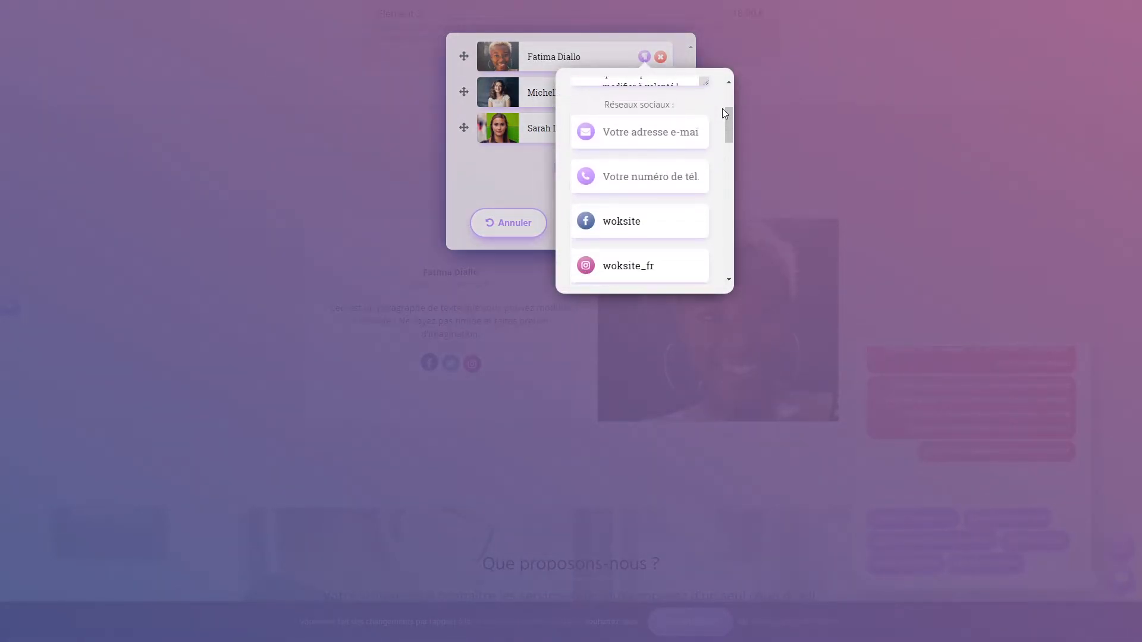
pyautogui.scroll(-1, 722, 108)
pyautogui.scroll(-1, 722, 108)
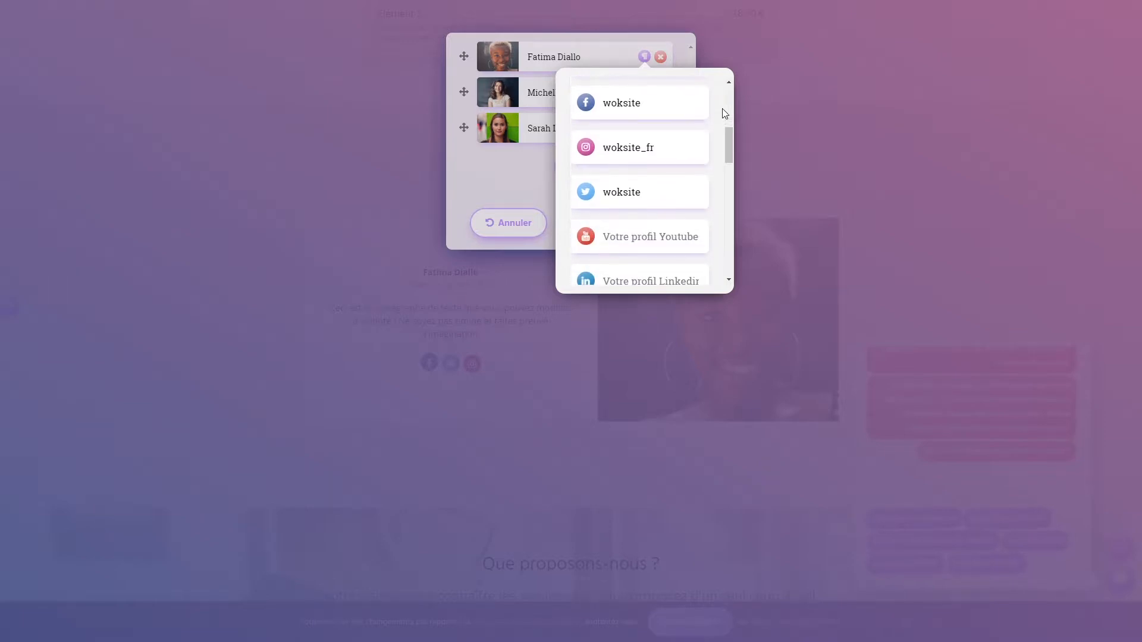
pyautogui.scroll(-3, 721, 108)
pyautogui.scroll(-5, 722, 108)
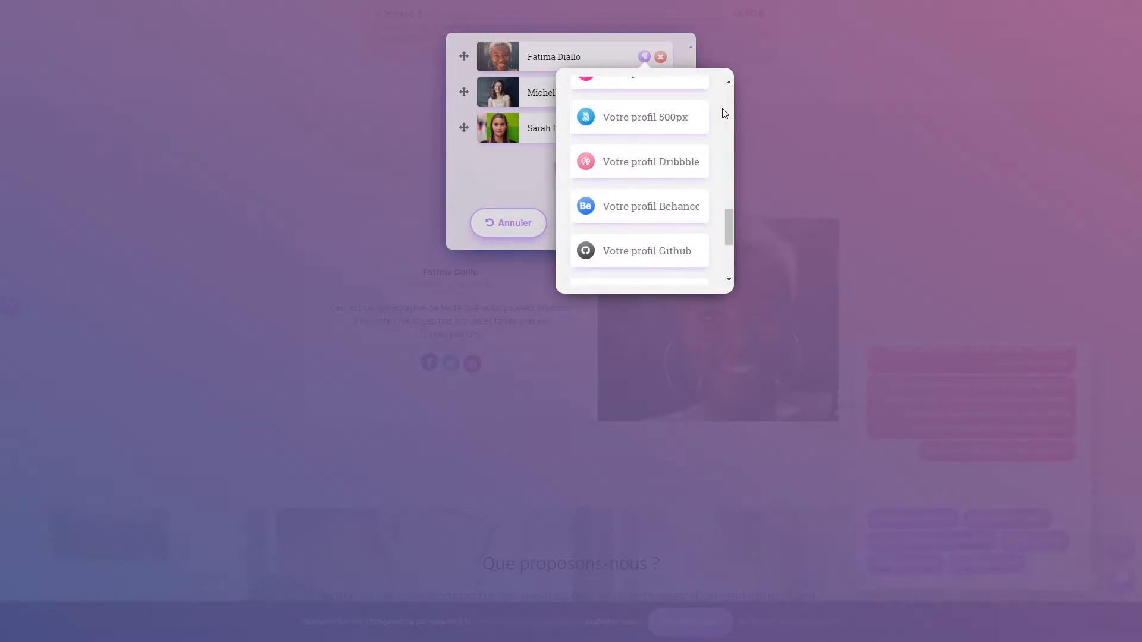
pyautogui.scroll(-3, 722, 108)
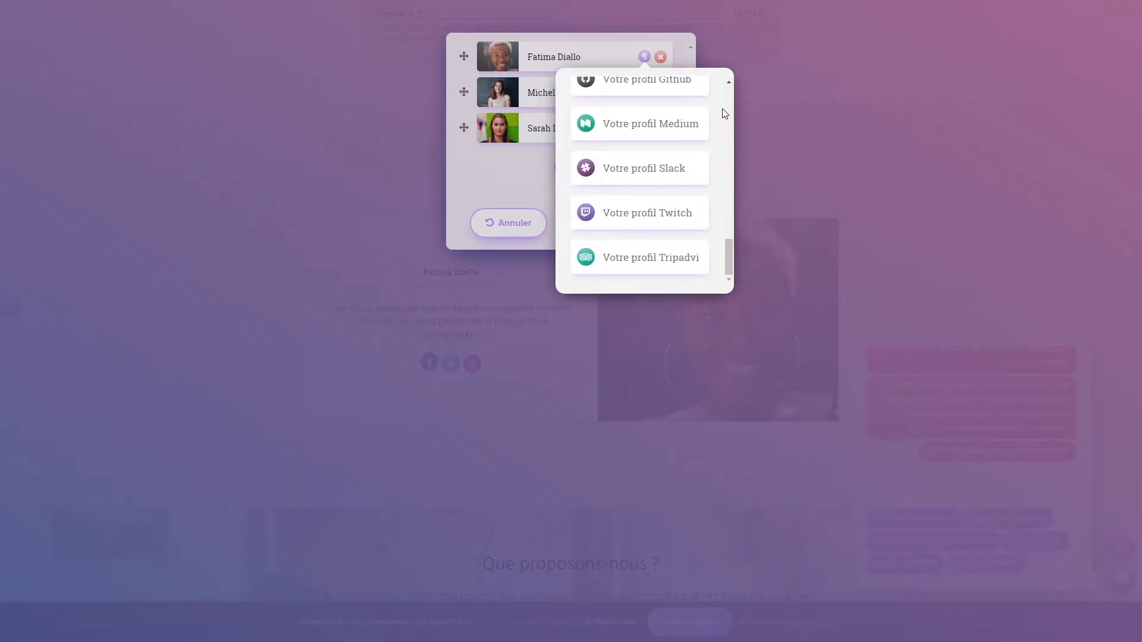
pyautogui.click(480, 184)
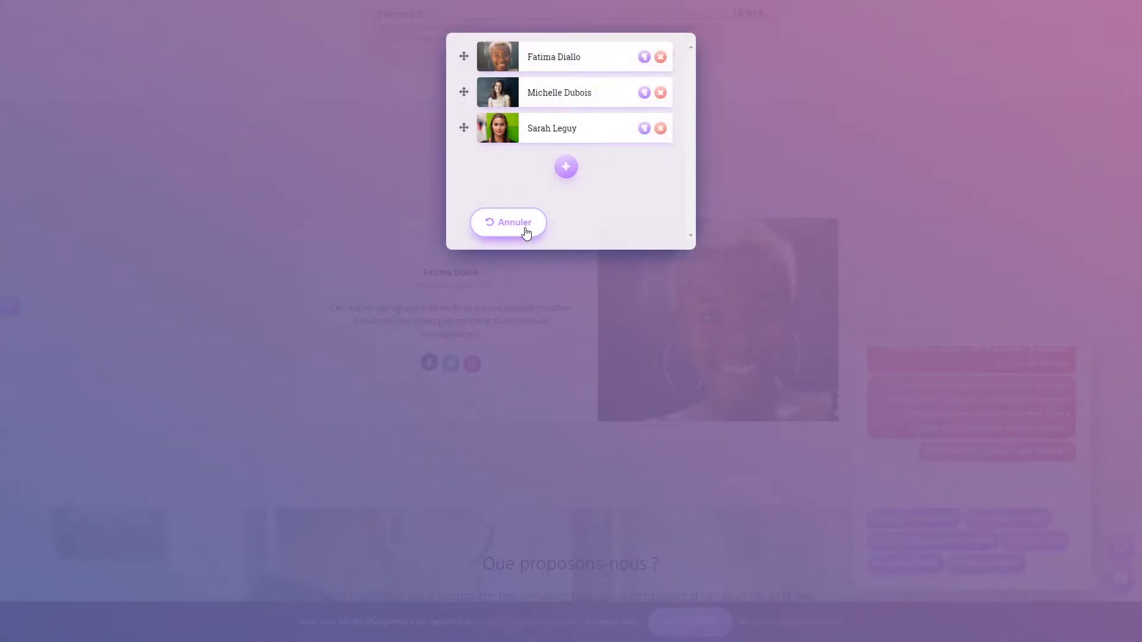
pyautogui.click(521, 229)
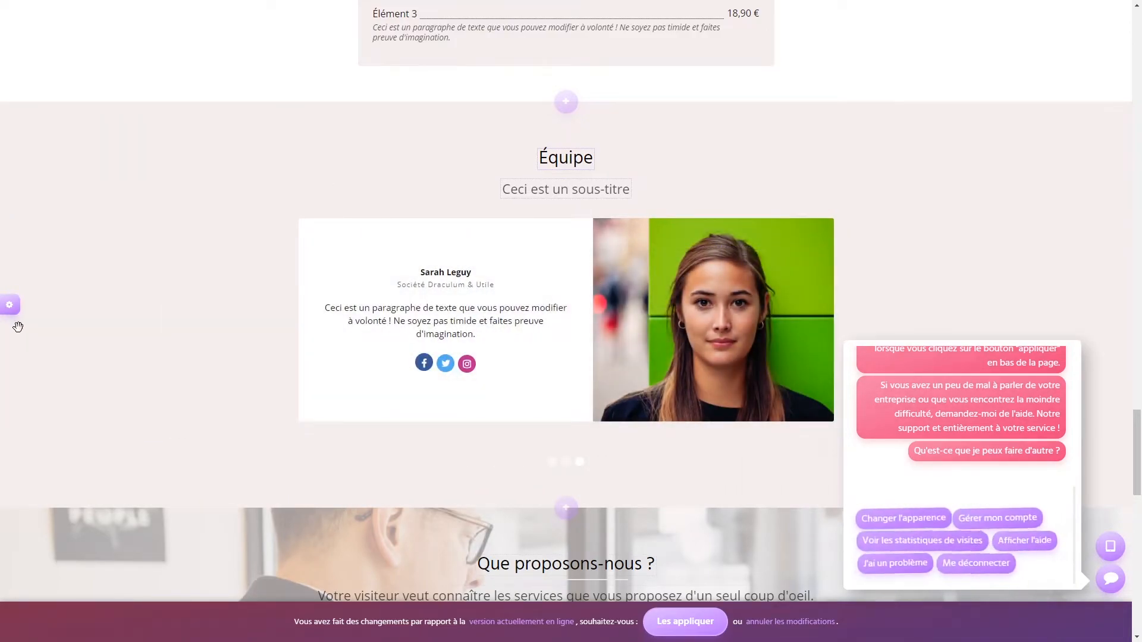
# - Insert a Carte map layout showing Saint-Malo with contact details and opening hours
pyautogui.click(562, 102)
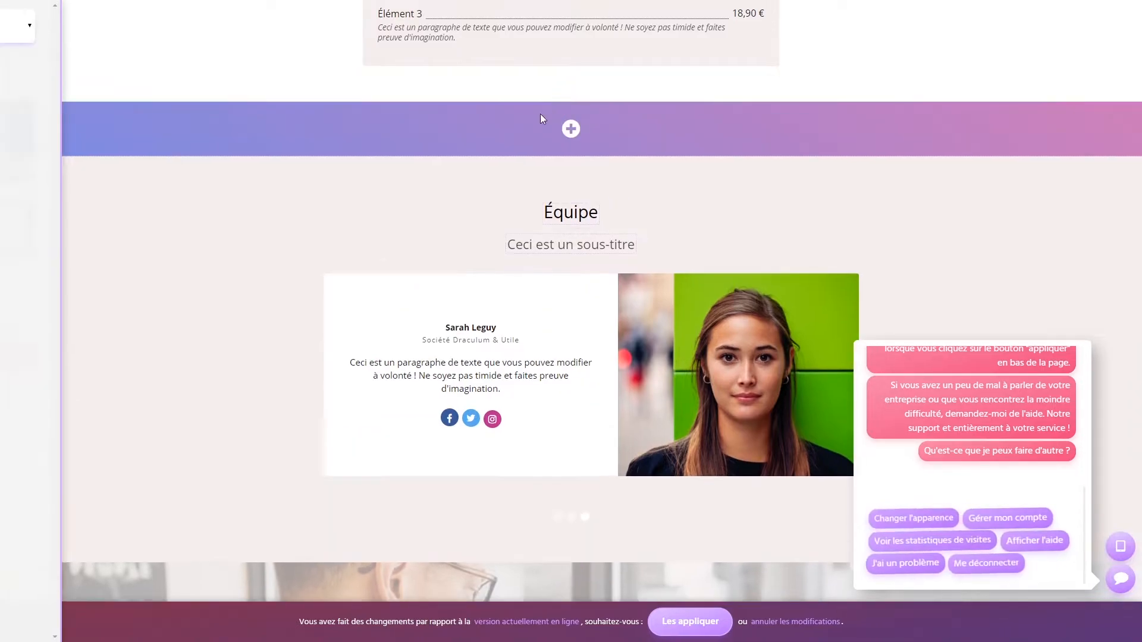
pyautogui.click(89, 27)
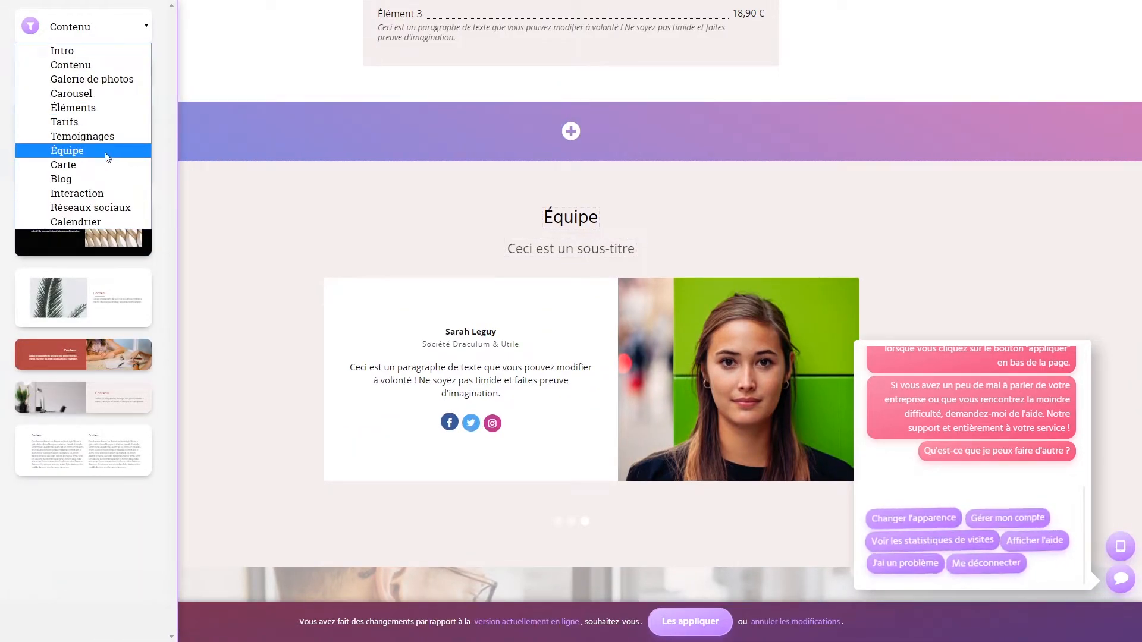
pyautogui.click(118, 165)
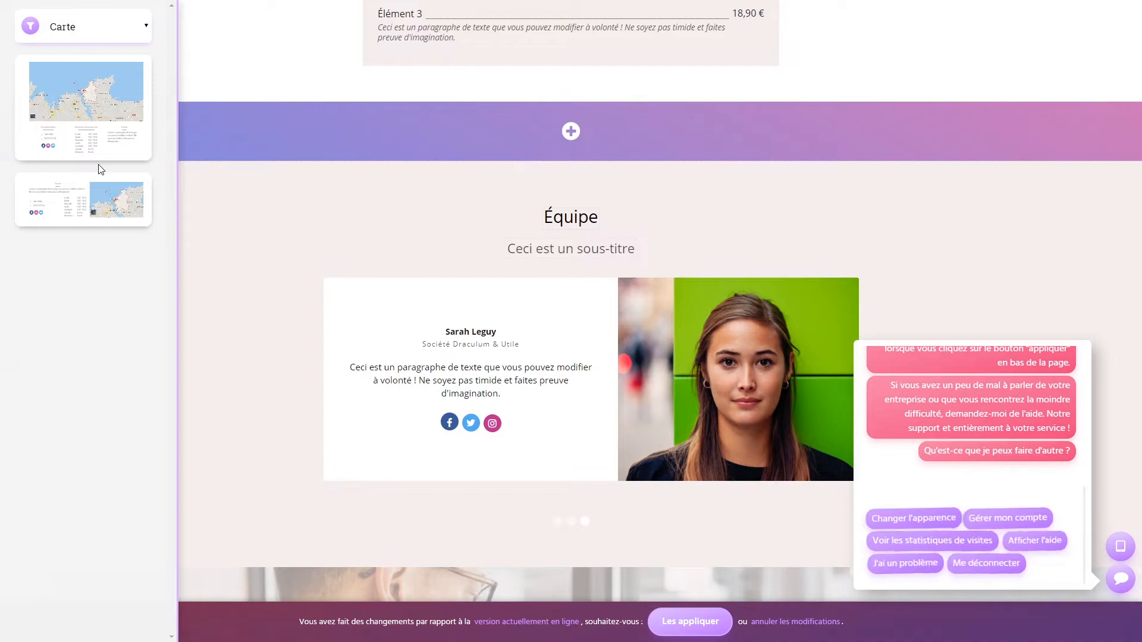
pyautogui.click(95, 124)
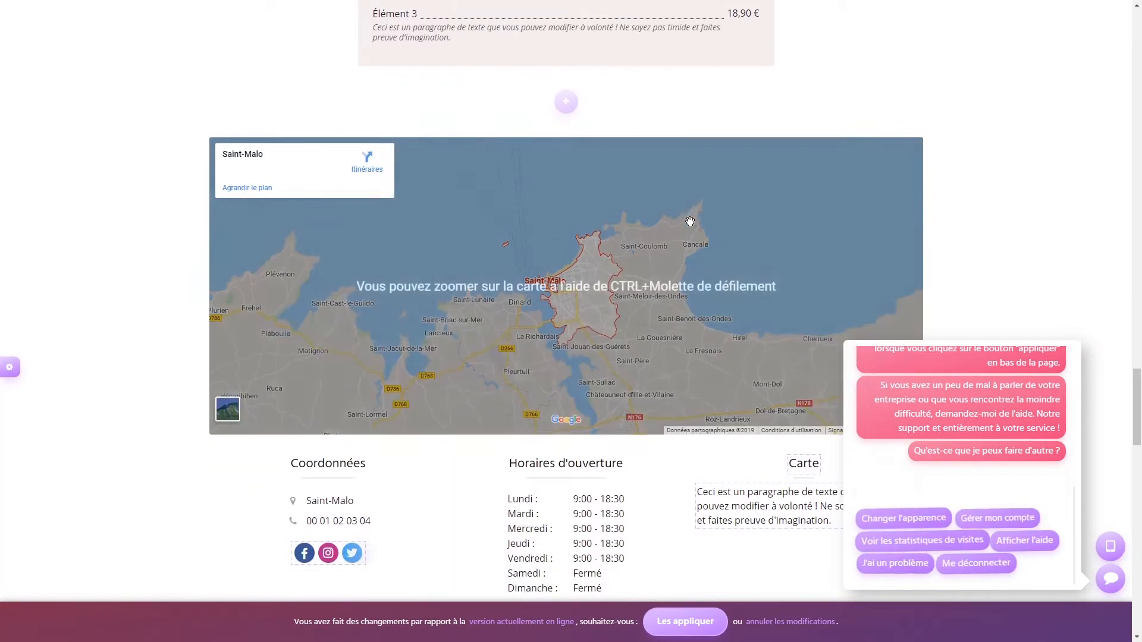
pyautogui.scroll(-2, 1017, 222)
pyautogui.scroll(1, 1017, 222)
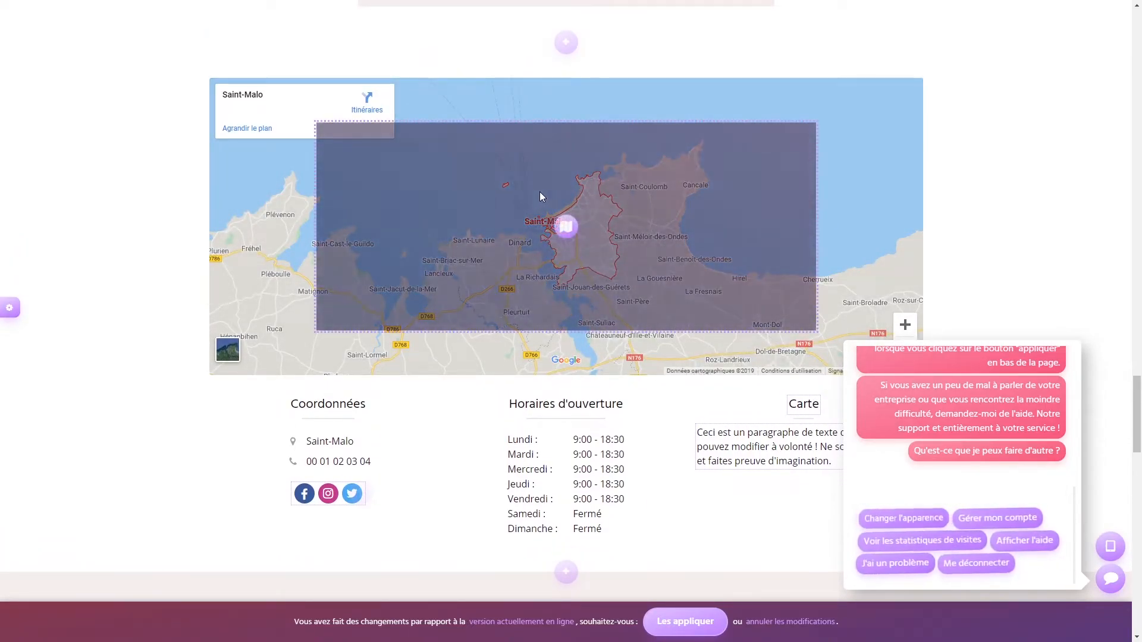
# - Review the map section's settings and cancel without changes
pyautogui.click(538, 192)
pyautogui.scroll(-4, 674, 194)
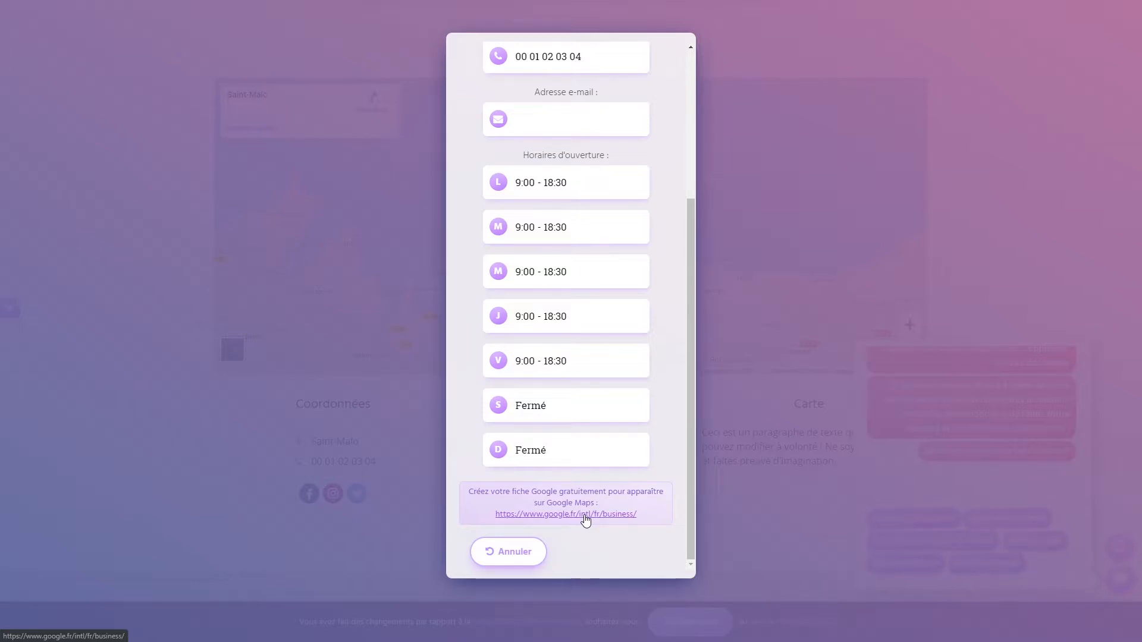
pyautogui.click(529, 553)
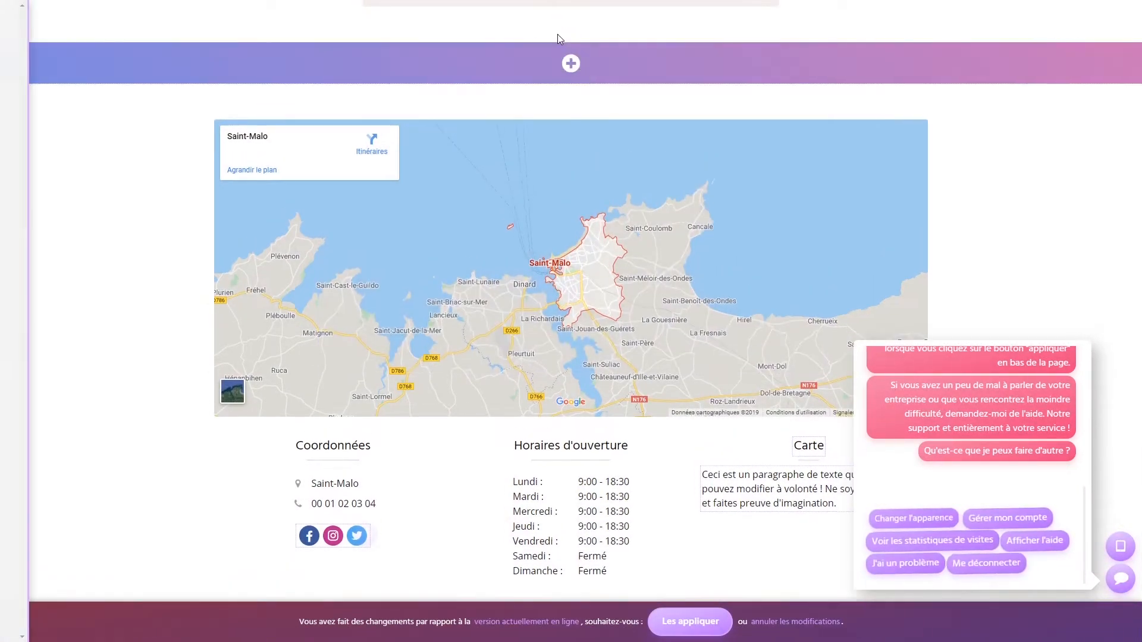
# - Insert the third Blog layout between the price list and the map
pyautogui.click(565, 42)
pyautogui.click(124, 34)
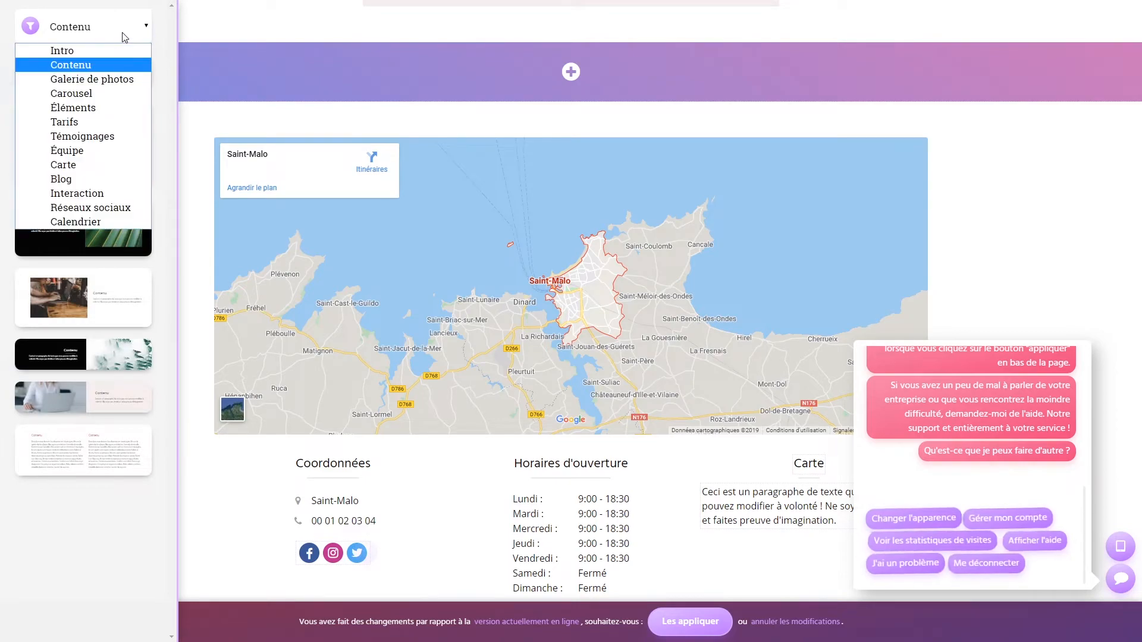
pyautogui.click(101, 178)
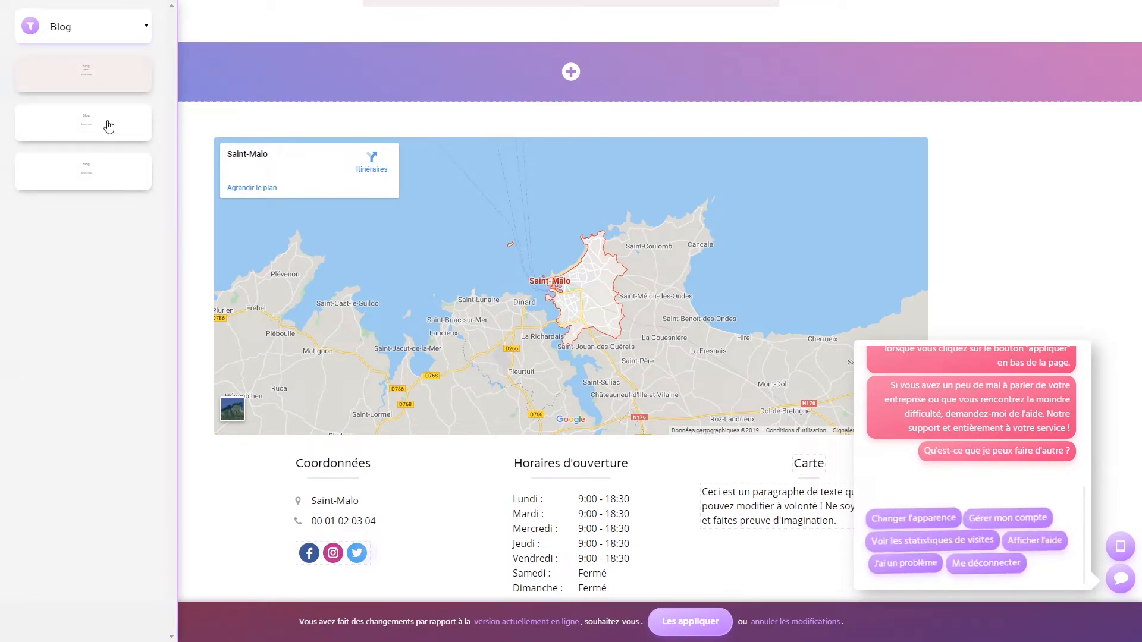
pyautogui.click(69, 190)
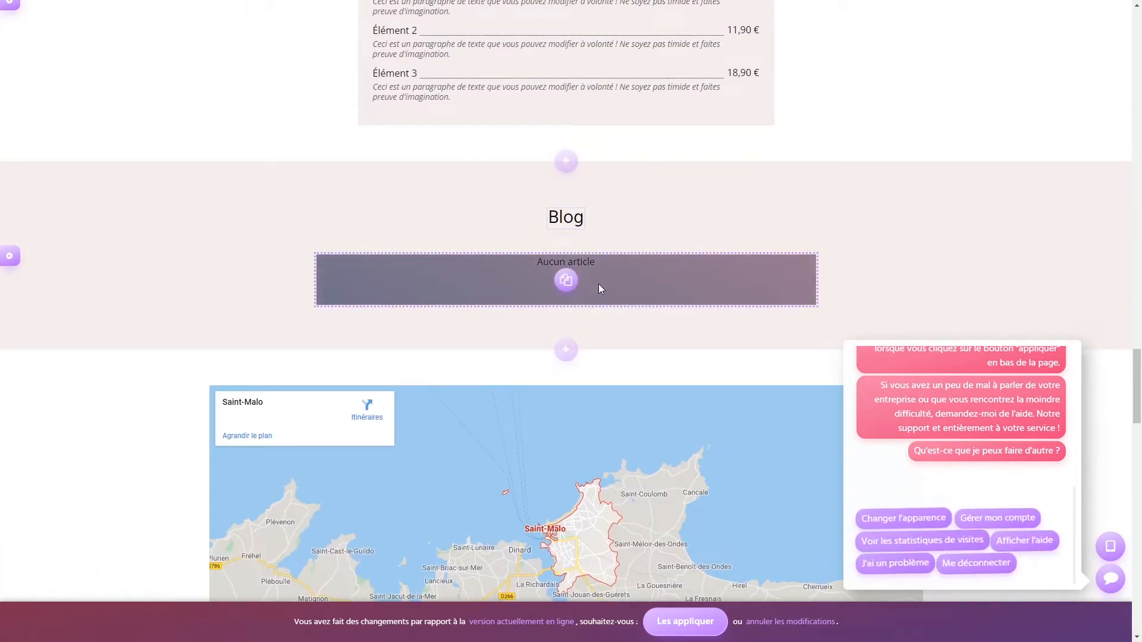
# - Try adding an article entry in the Blog settings, then cancel so it still reads 'Aucun article'
pyautogui.click(565, 279)
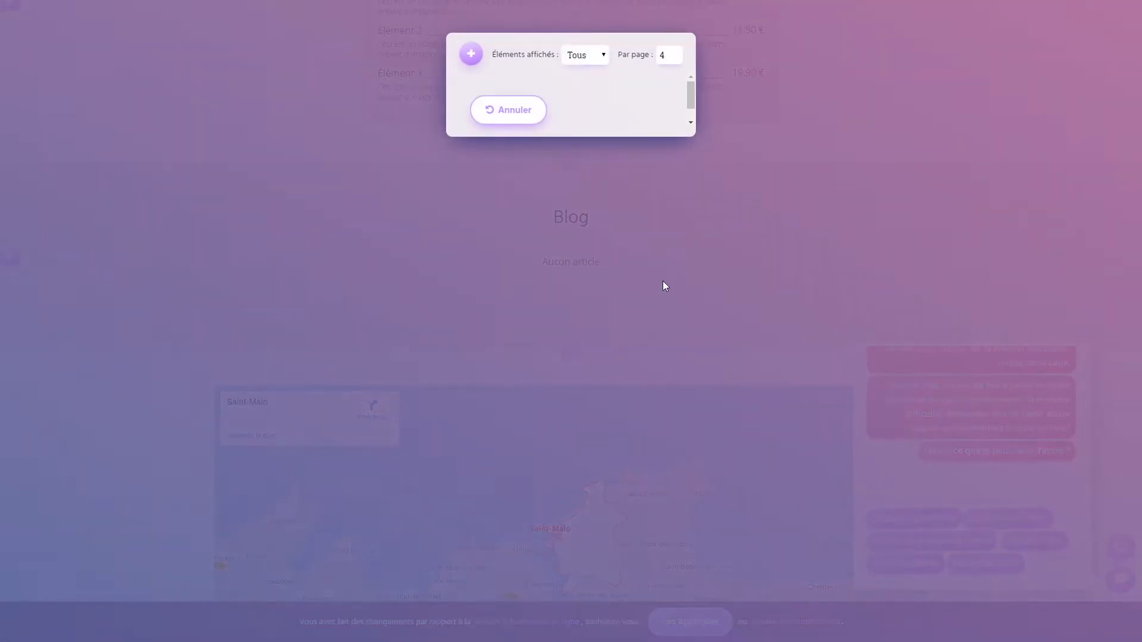
pyautogui.click(472, 50)
pyautogui.click(644, 87)
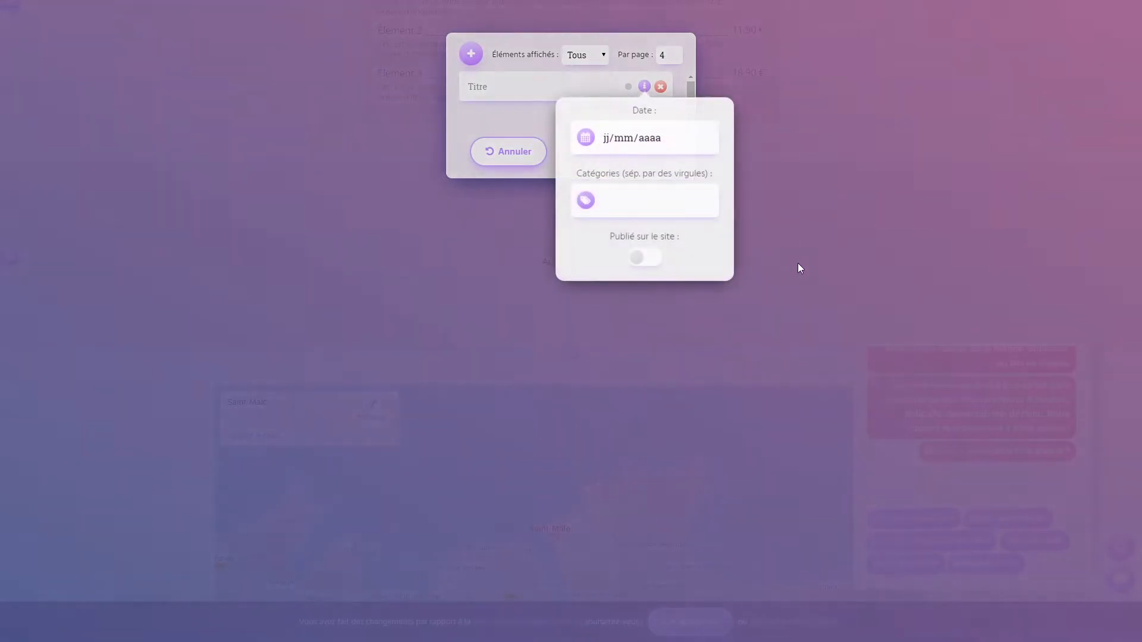
pyautogui.click(481, 118)
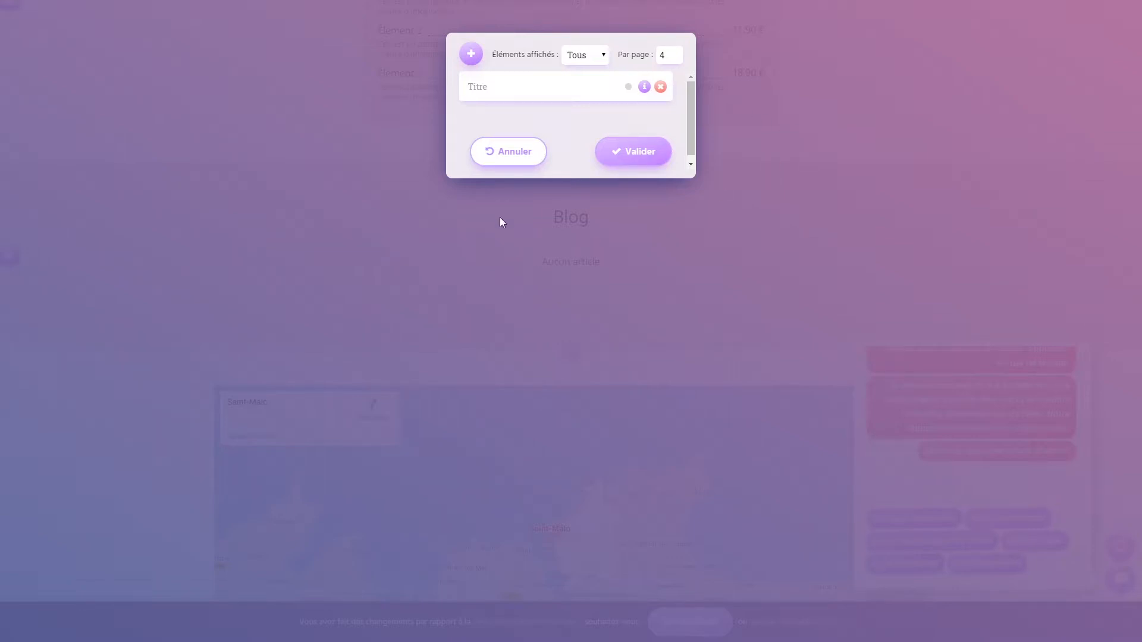
pyautogui.click(508, 152)
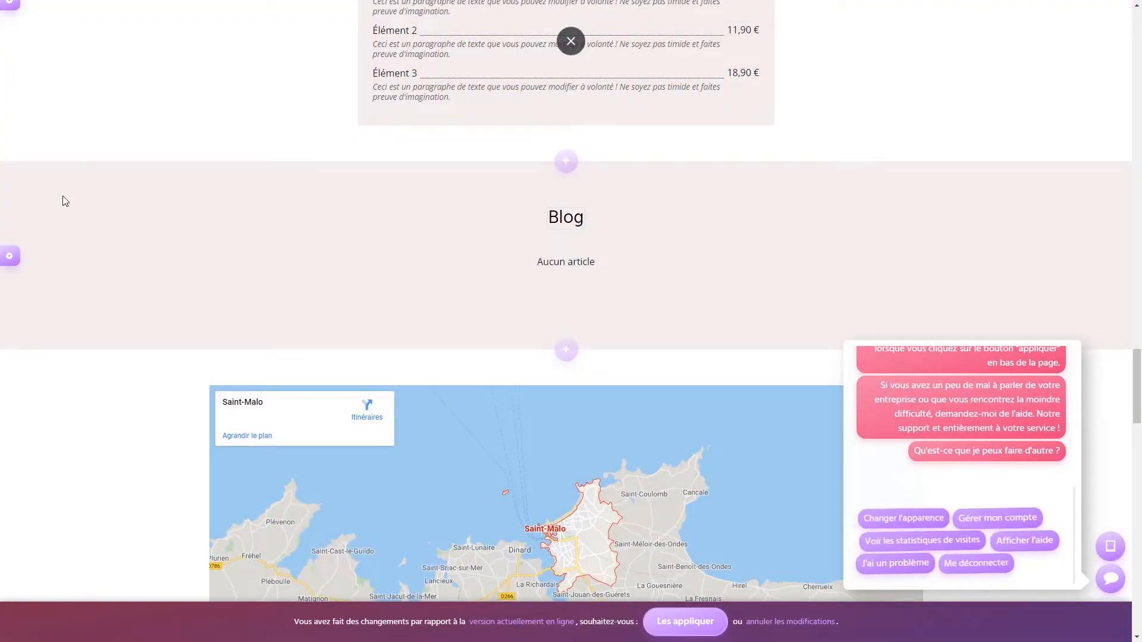
pyautogui.click(565, 161)
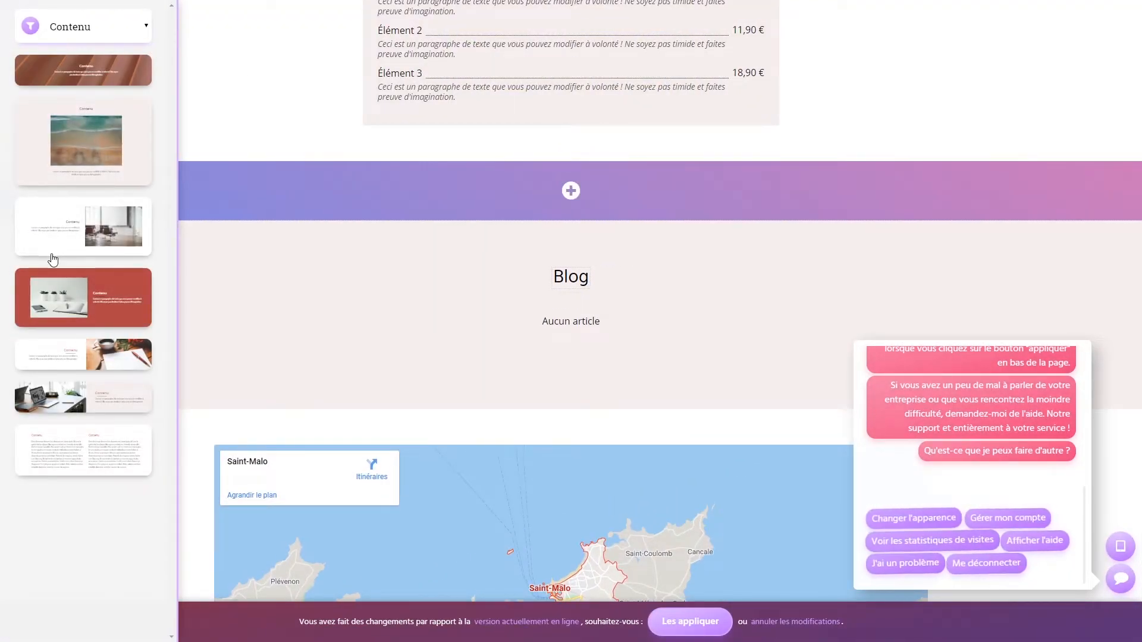
# - Insert an Interaction section above the Blog
pyautogui.click(142, 28)
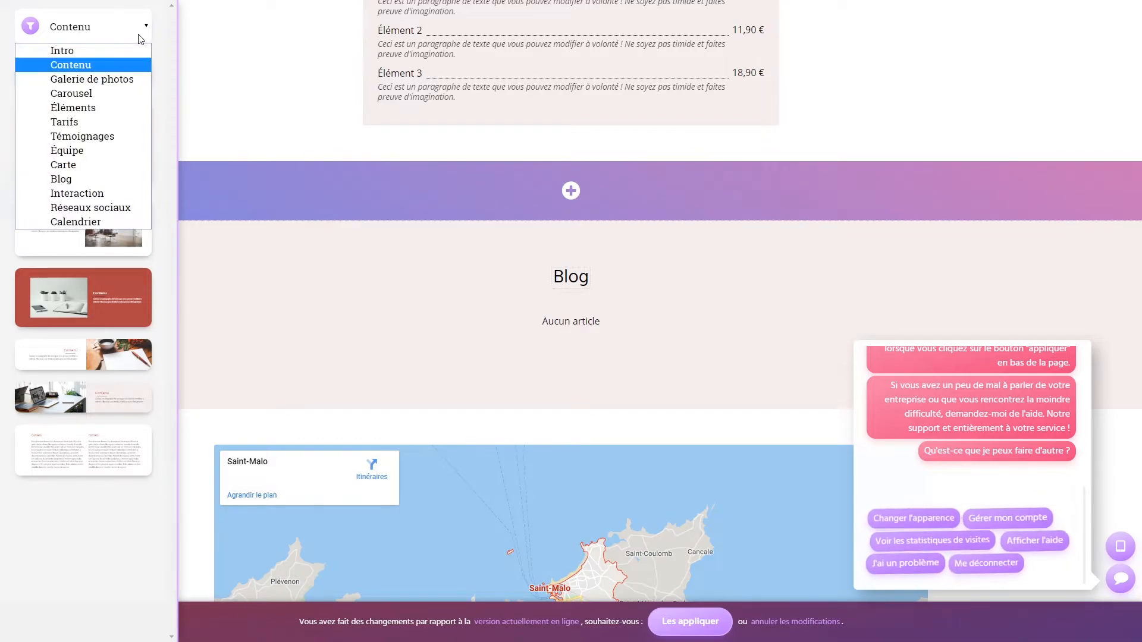
pyautogui.click(82, 193)
pyautogui.click(88, 81)
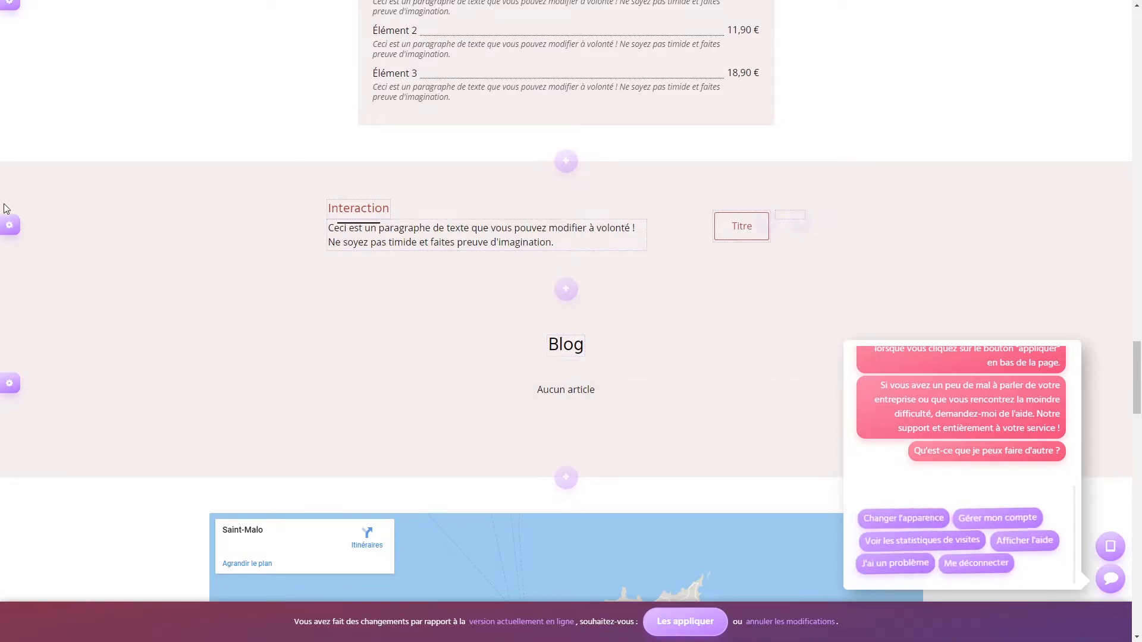
# - Make the Interaction section red with white text, keeping a scrolling background and left alignment
pyautogui.click(9, 225)
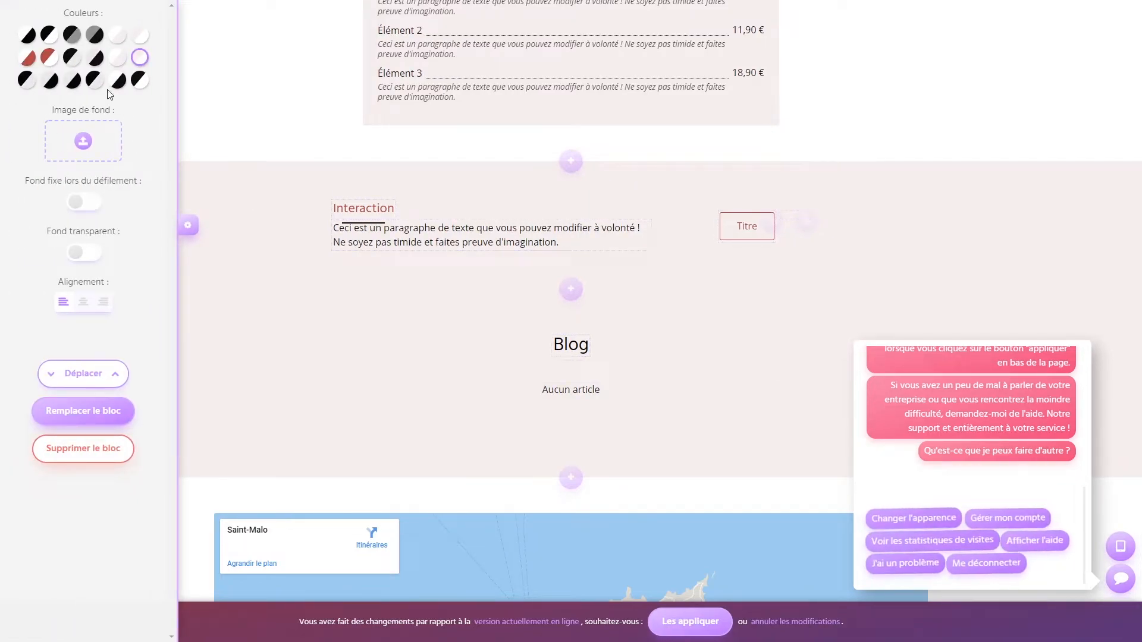
pyautogui.click(27, 34)
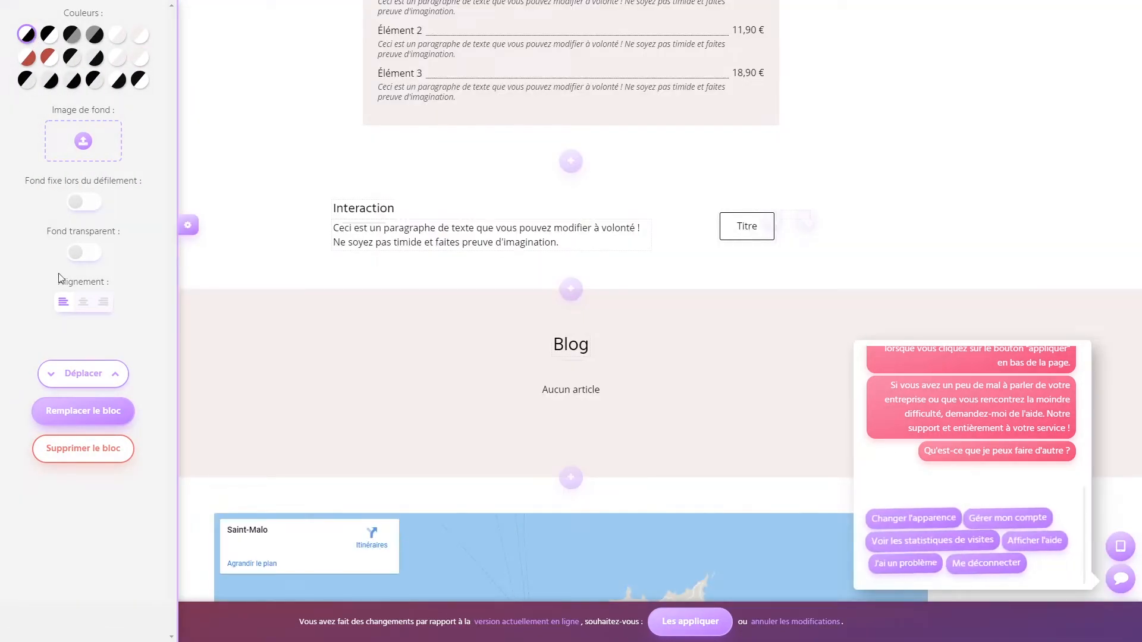
pyautogui.click(50, 57)
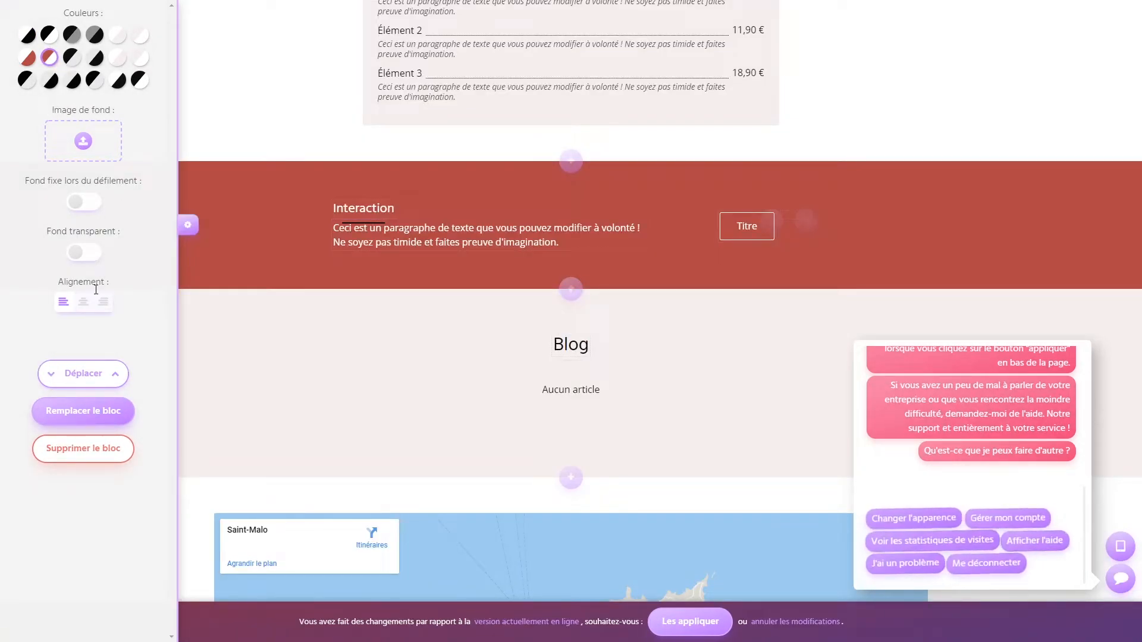
pyautogui.click(82, 204)
pyautogui.click(88, 203)
pyautogui.click(83, 303)
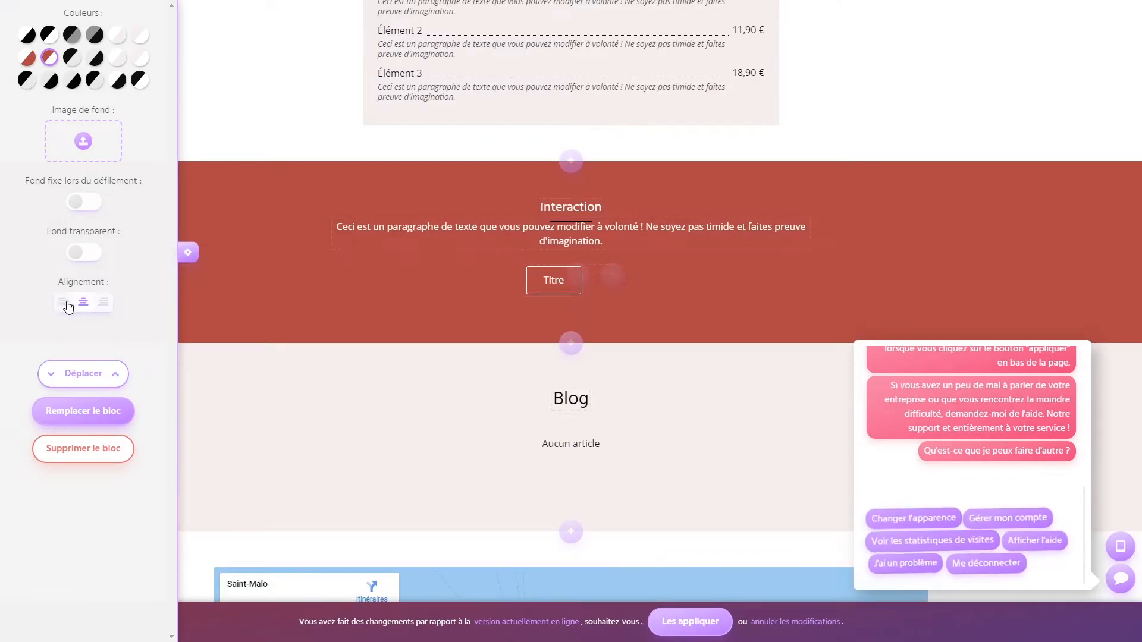
pyautogui.click(65, 303)
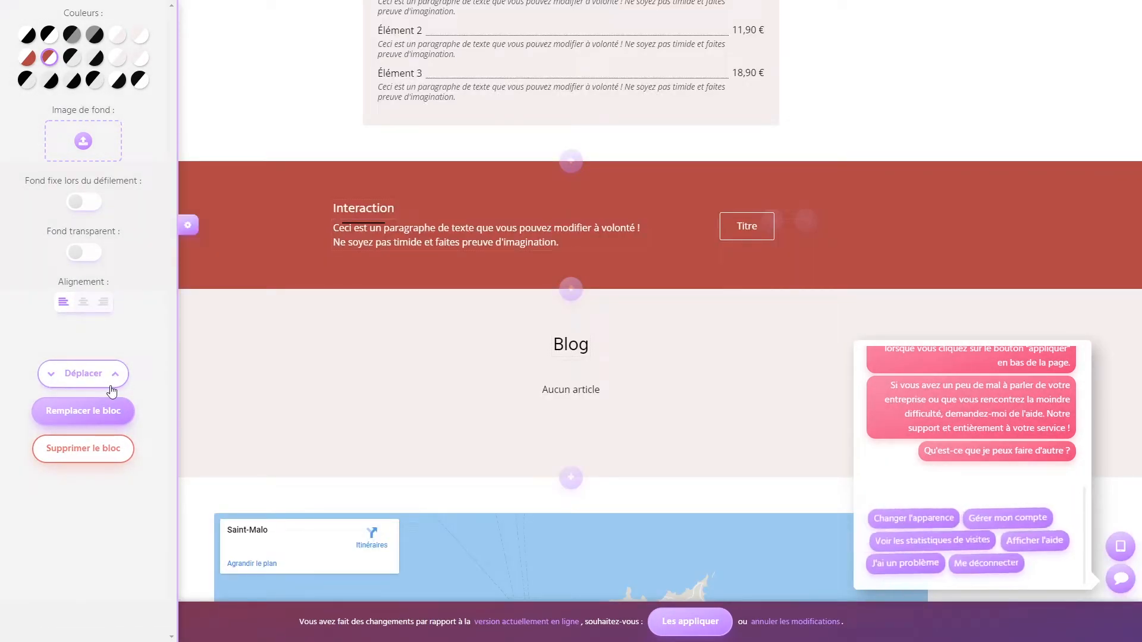
pyautogui.click(271, 216)
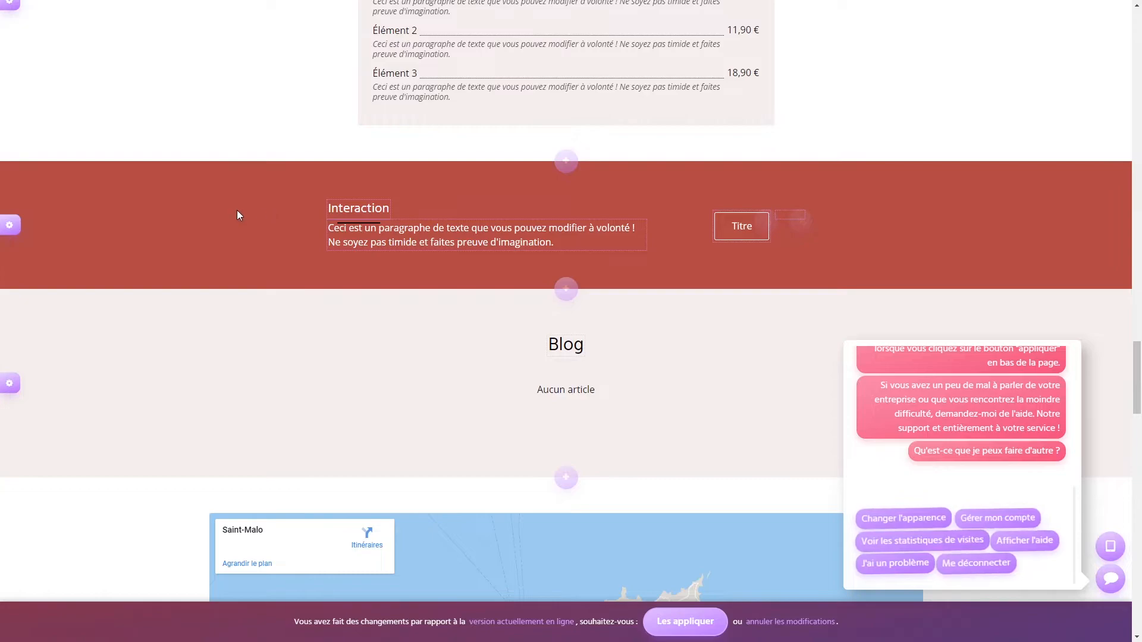
pyautogui.scroll(-3, 237, 209)
pyautogui.scroll(4, 237, 209)
# - Add a Réseaux sociaux Facebook block below the Interaction section, keeping its default page address
pyautogui.click(564, 347)
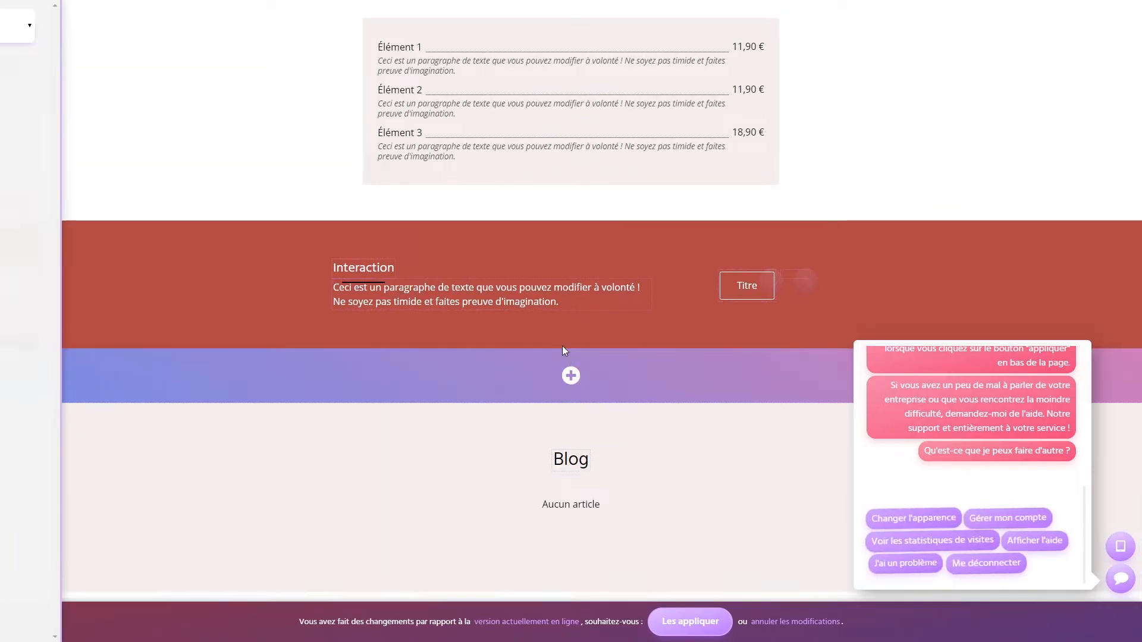
pyautogui.click(84, 26)
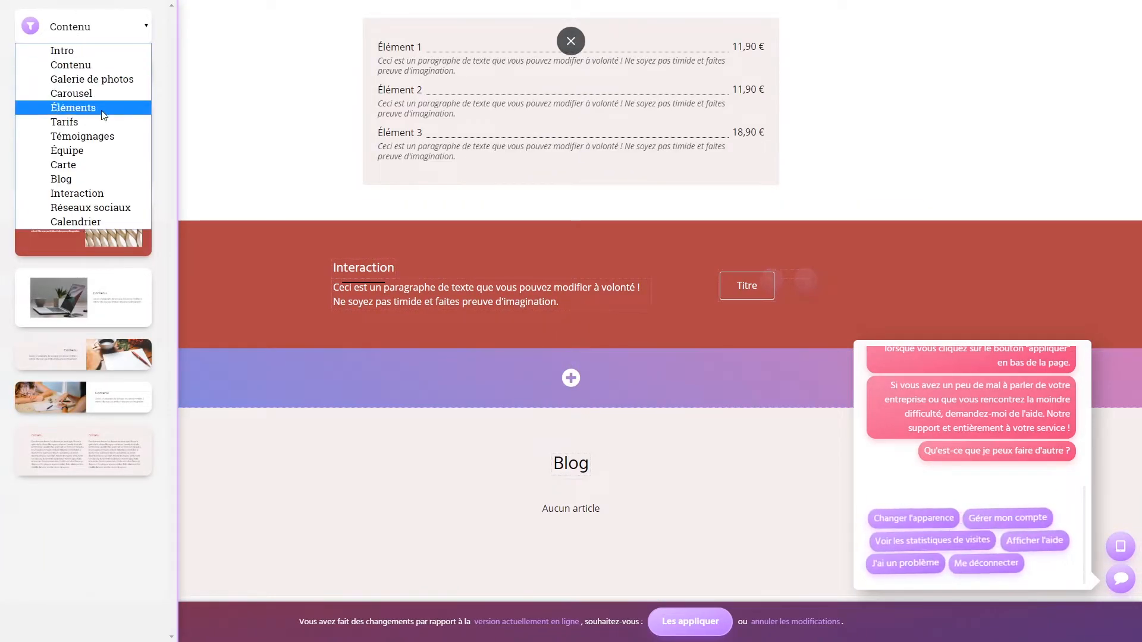
pyautogui.click(114, 209)
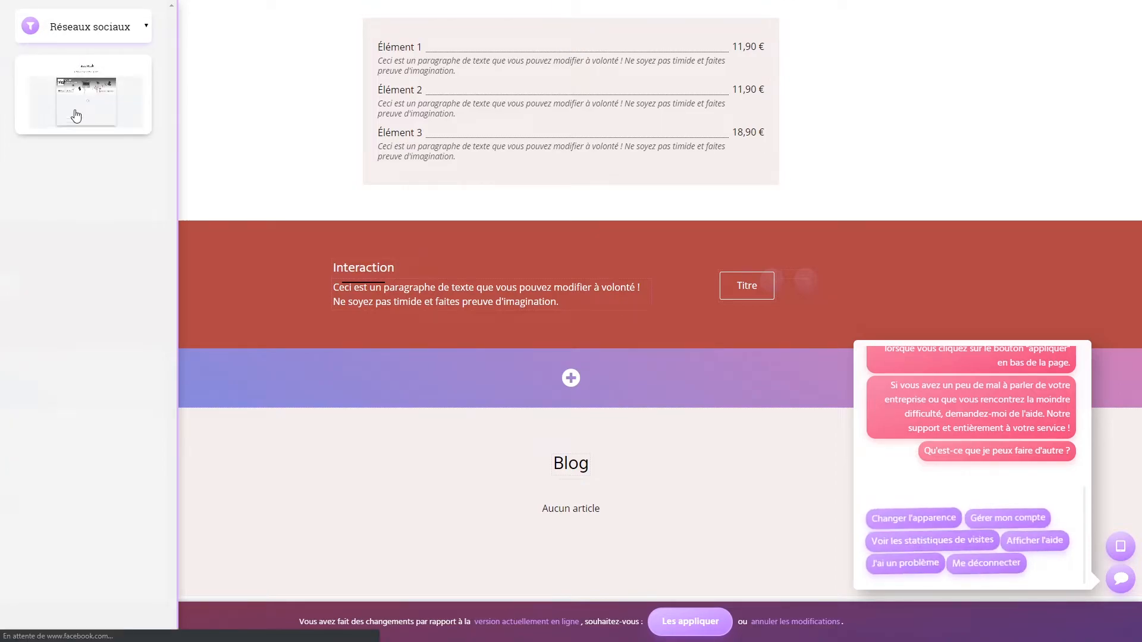
pyautogui.moveTo(77, 89); pyautogui.dragTo(451, 365)
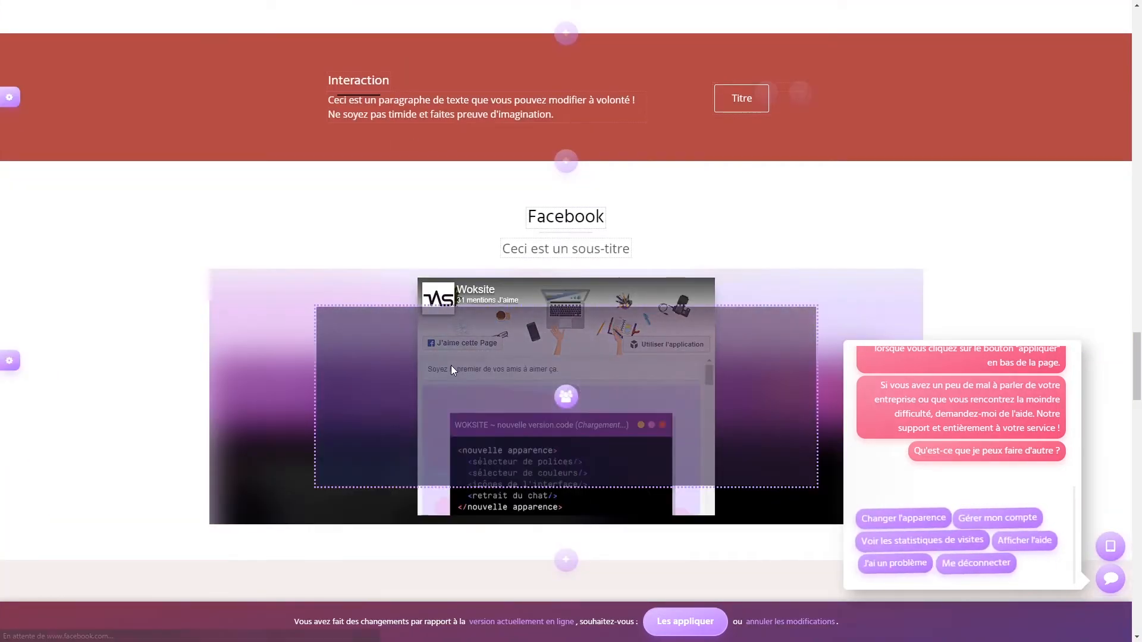
pyautogui.click(10, 361)
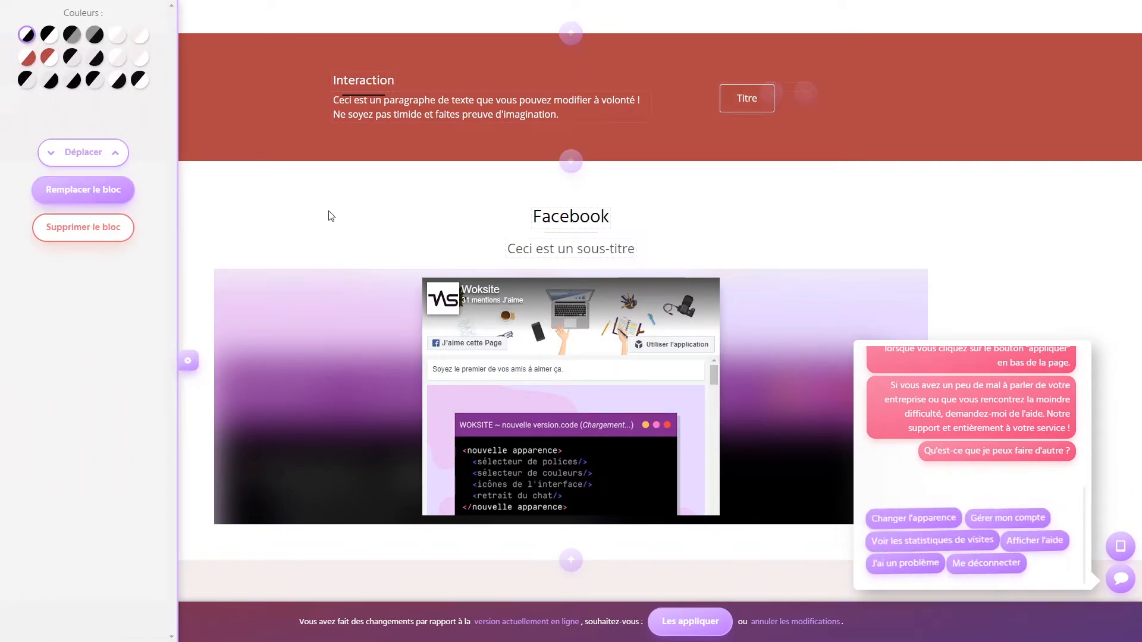
pyautogui.click(332, 203)
pyautogui.click(567, 395)
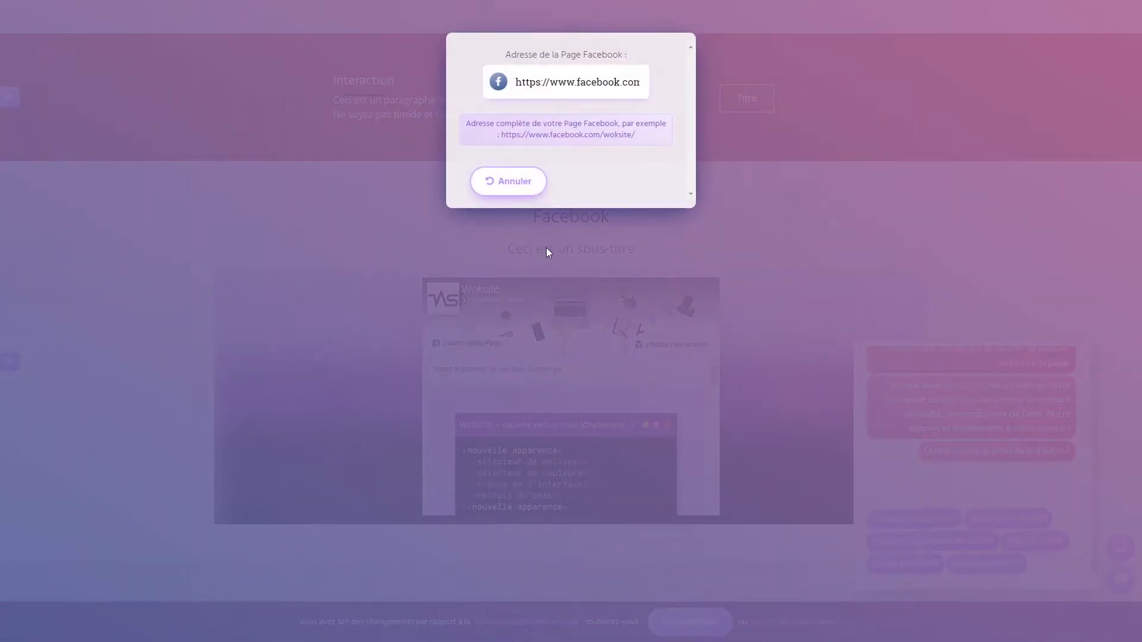
pyautogui.click(515, 181)
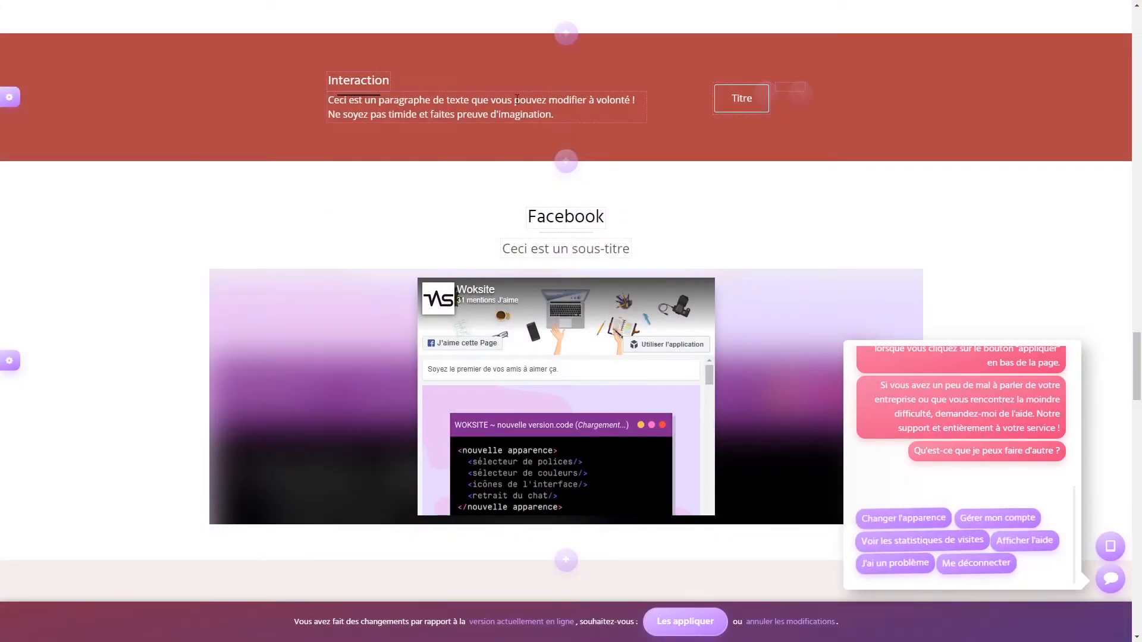
pyautogui.click(566, 160)
# - Insert an October 2019 Calendrier block above Facebook with no iCal address, and apply the changes
pyautogui.click(101, 27)
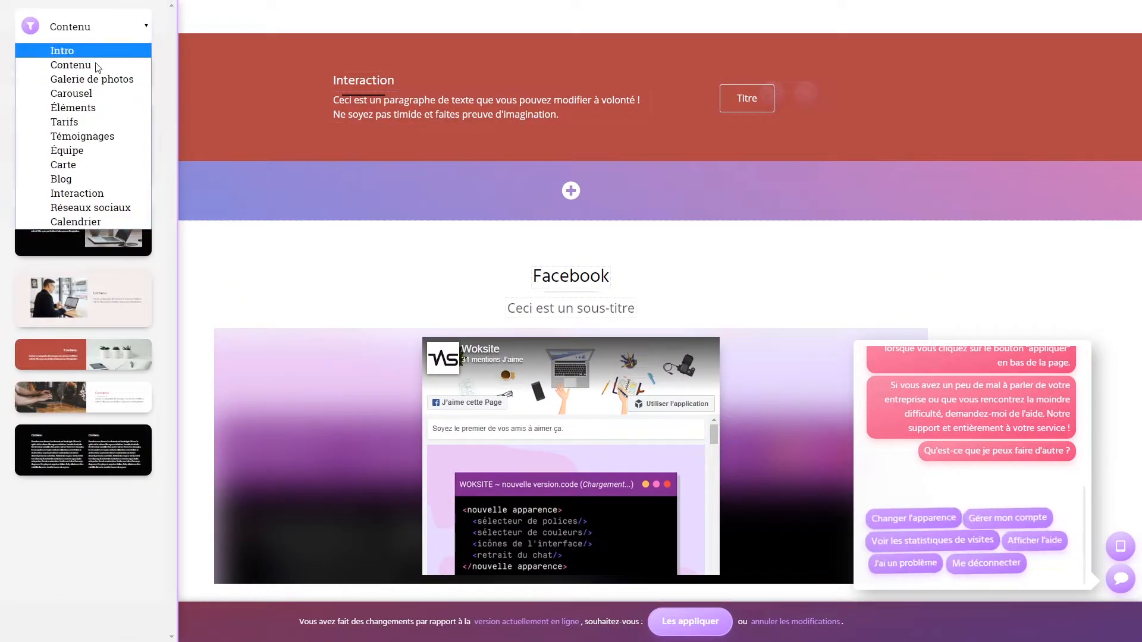
pyautogui.click(112, 219)
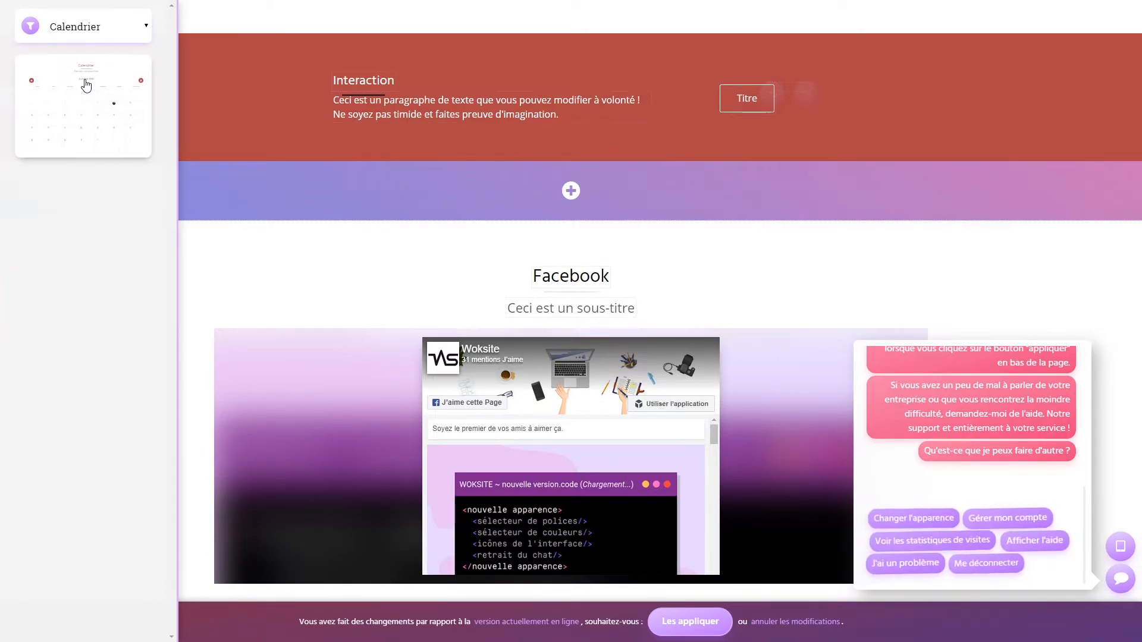
pyautogui.click(84, 86)
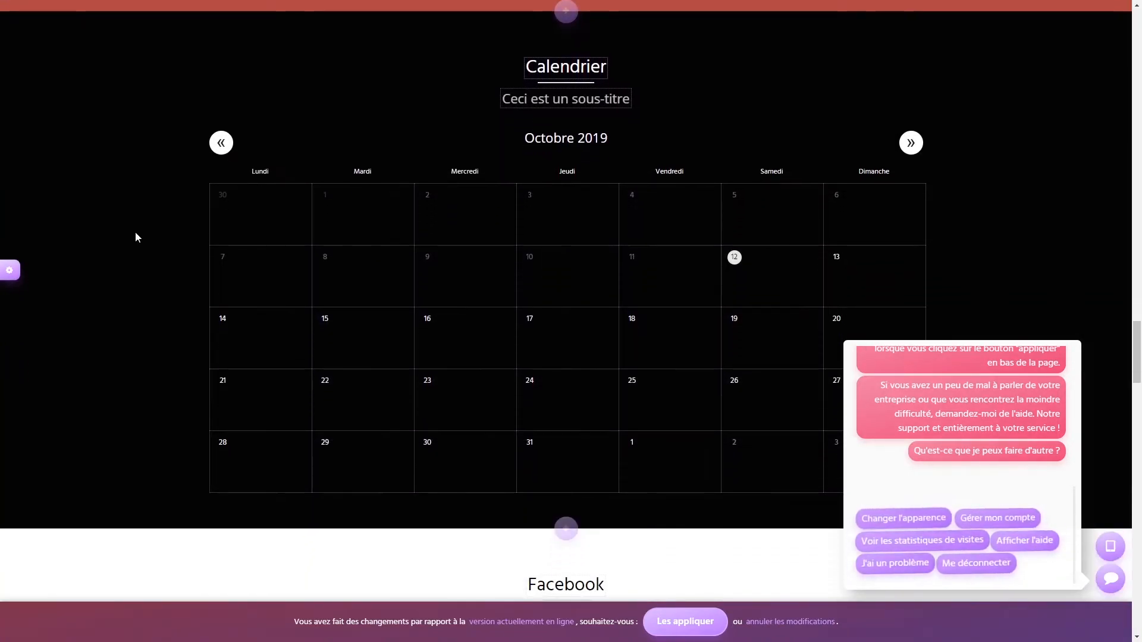
pyautogui.click(566, 283)
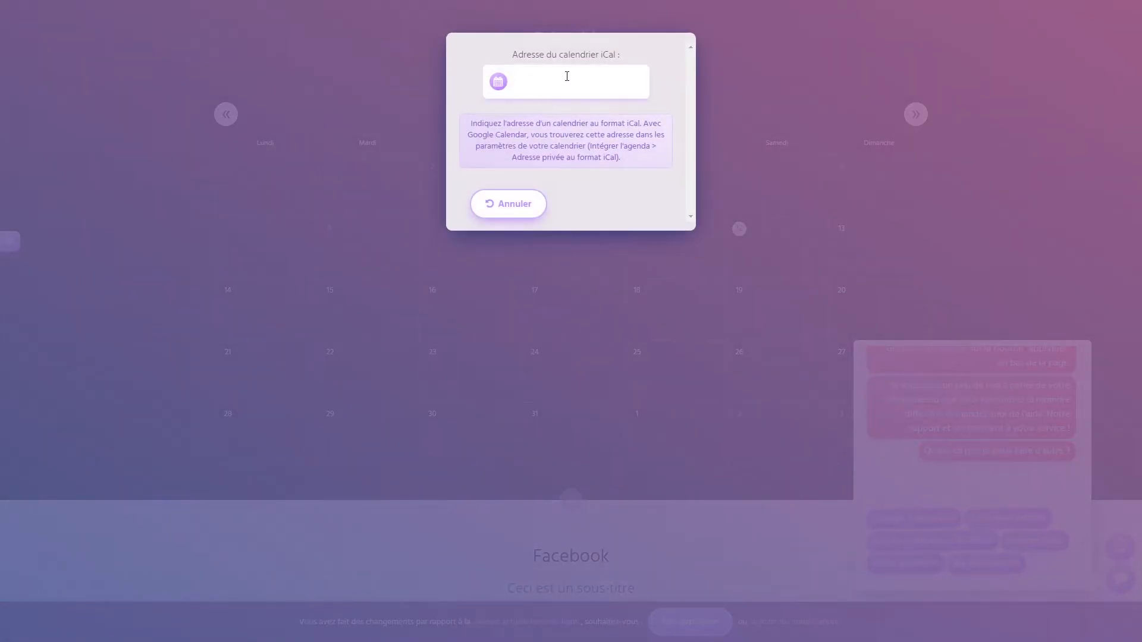
pyautogui.moveTo(516, 57); pyautogui.dragTo(640, 56)
pyautogui.click(673, 141)
pyautogui.click(517, 213)
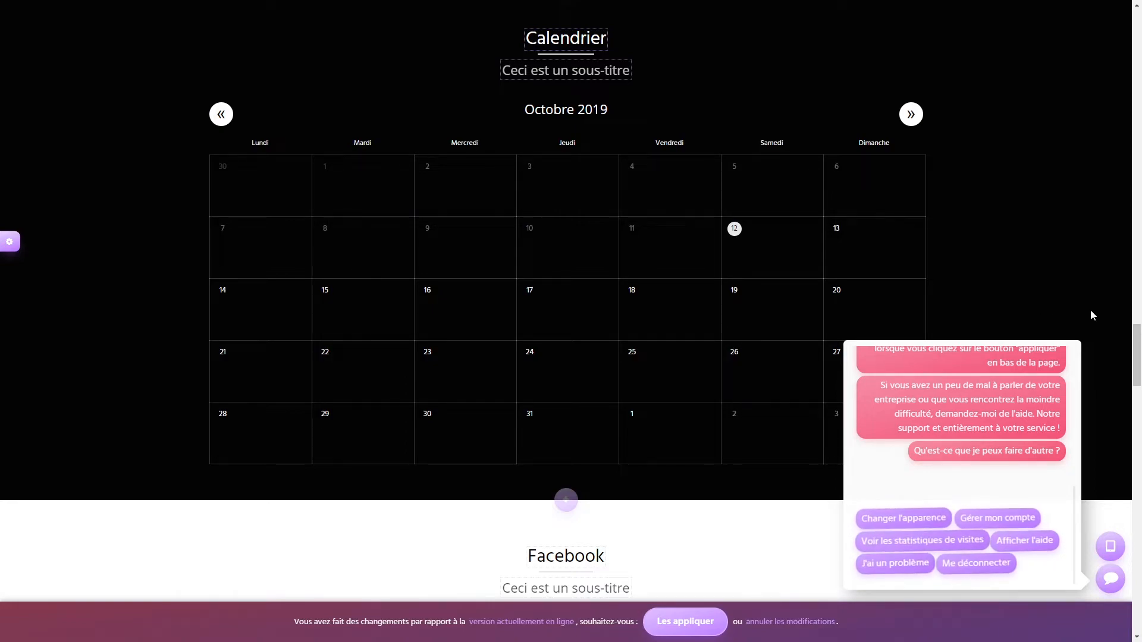
pyautogui.click(670, 621)
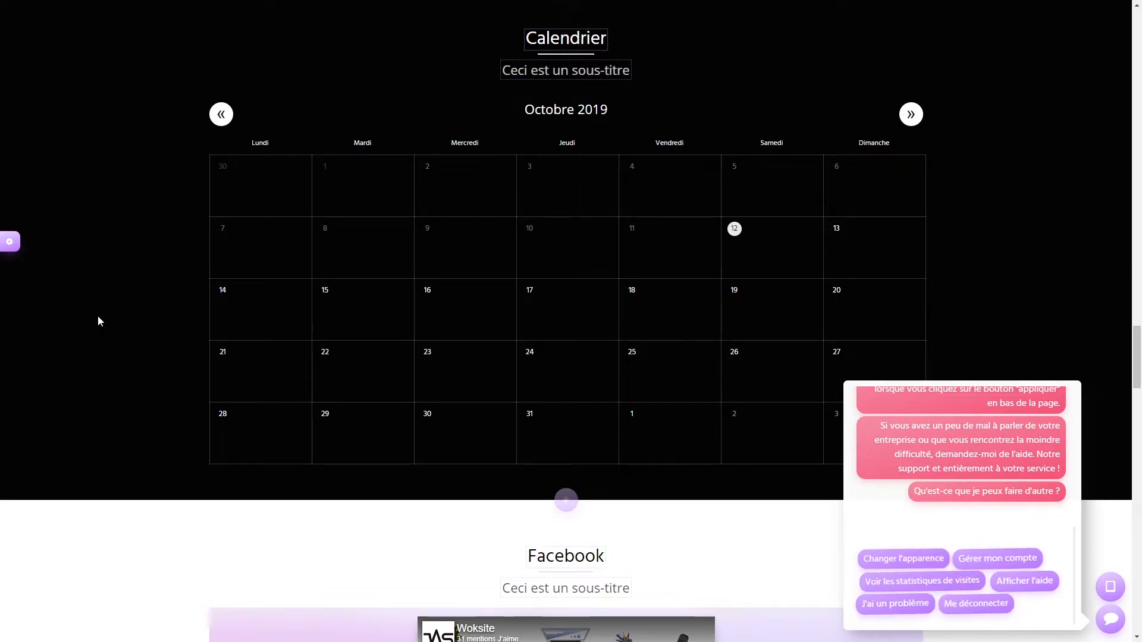
# - Add a new page titled 'Nouvelle page' with the address nouvelle-page
pyautogui.scroll(20, 122, 260)
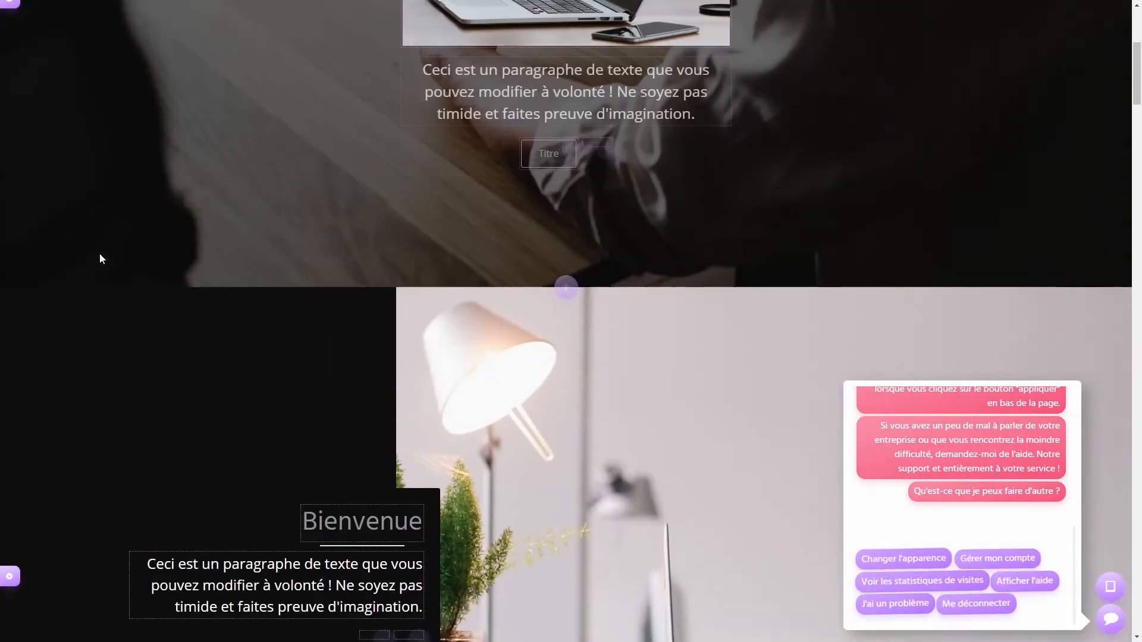
pyautogui.scroll(5, 101, 258)
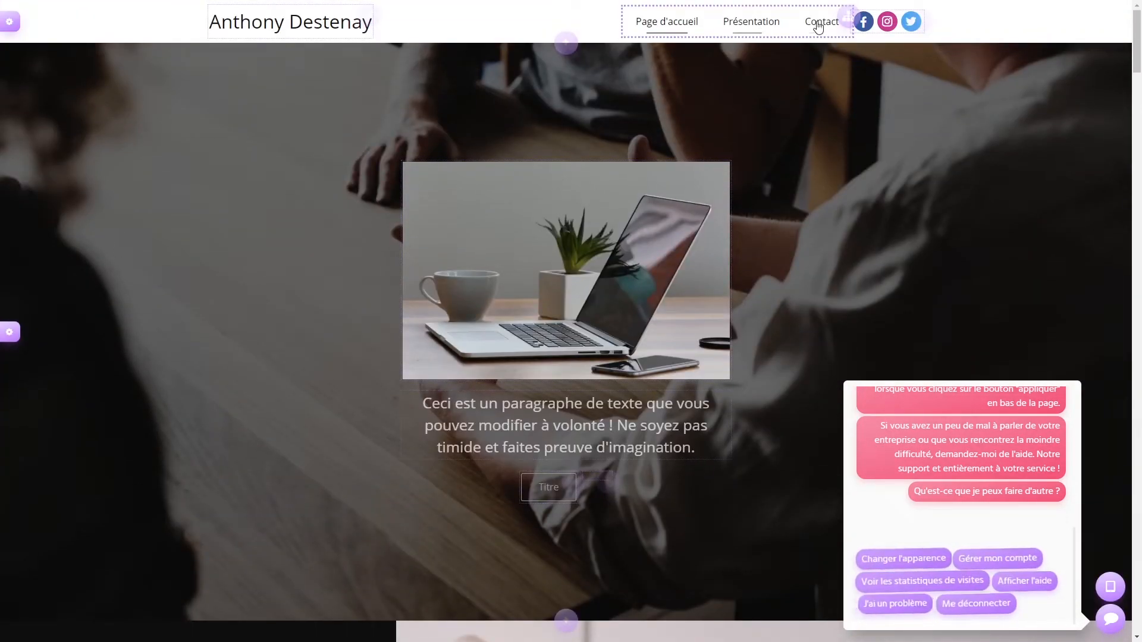
pyautogui.click(847, 19)
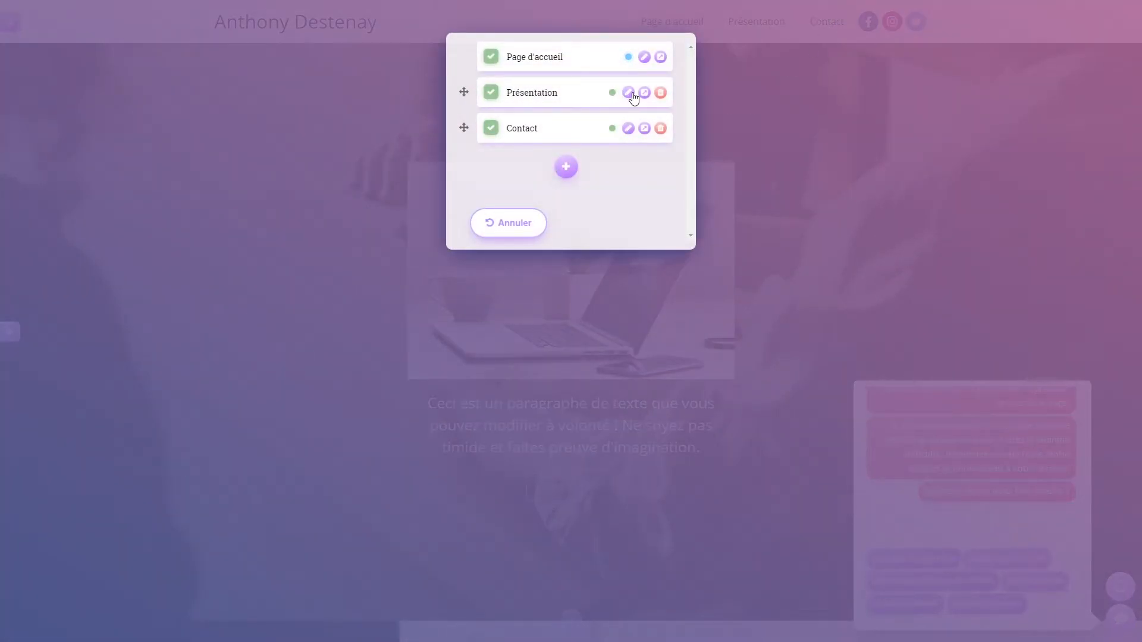
pyautogui.click(566, 168)
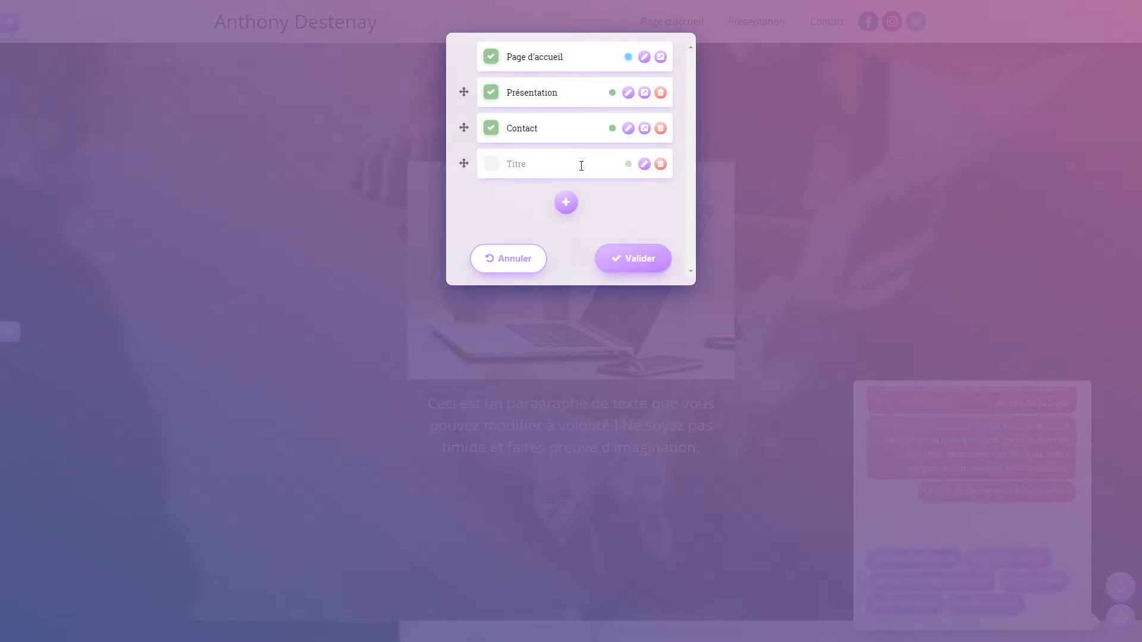
pyautogui.write('Nouvelle page')
pyautogui.click(643, 165)
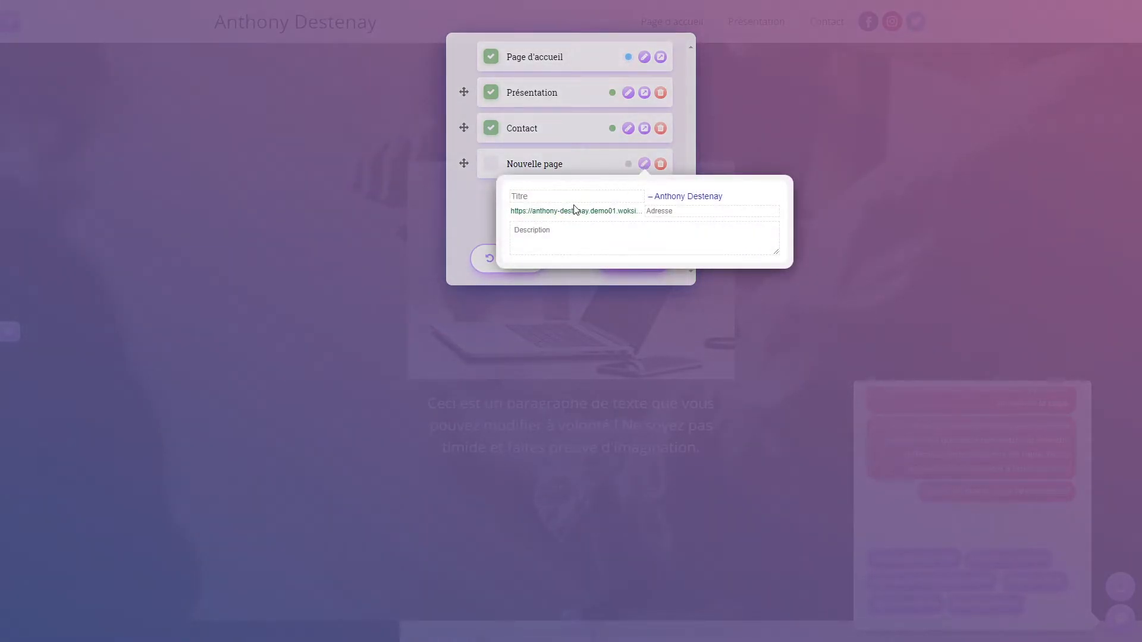
pyautogui.write('Nou')
pyautogui.write('nouvelle-page')
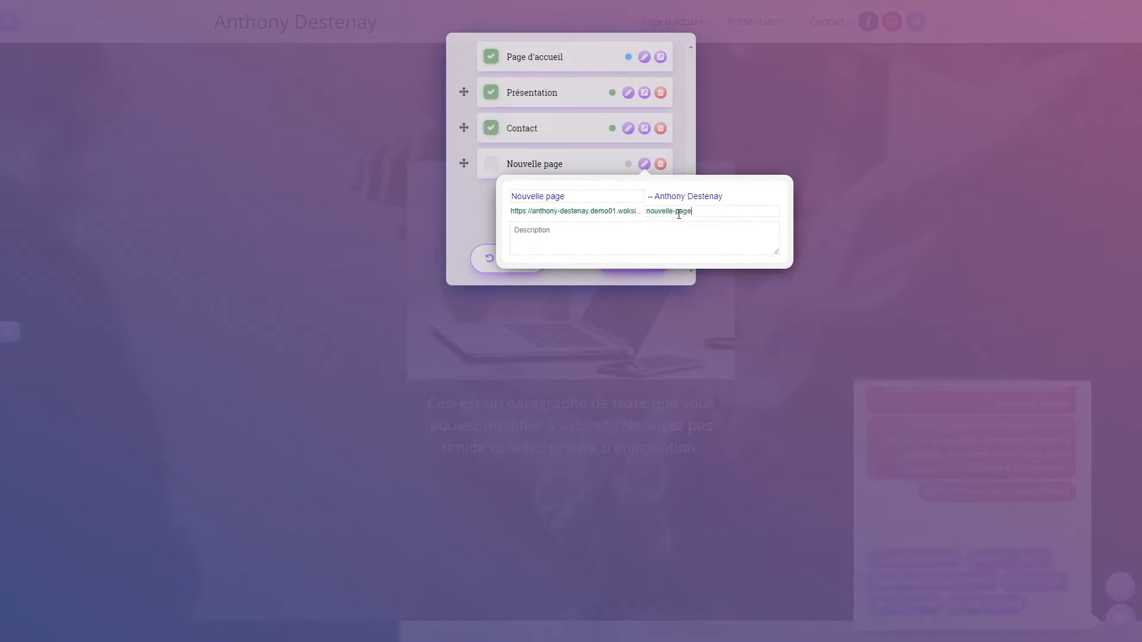
pyautogui.write('Des')
# - Mark Nouvelle page as published and confirm the page list
pyautogui.click(607, 234)
pyautogui.click(481, 202)
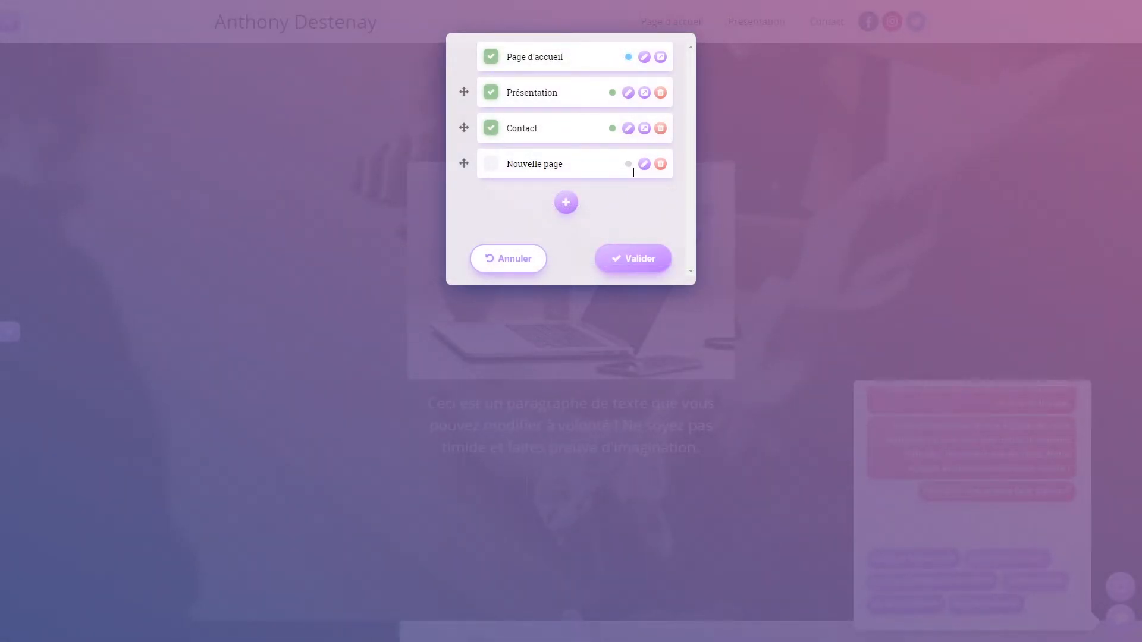
pyautogui.moveTo(628, 169)
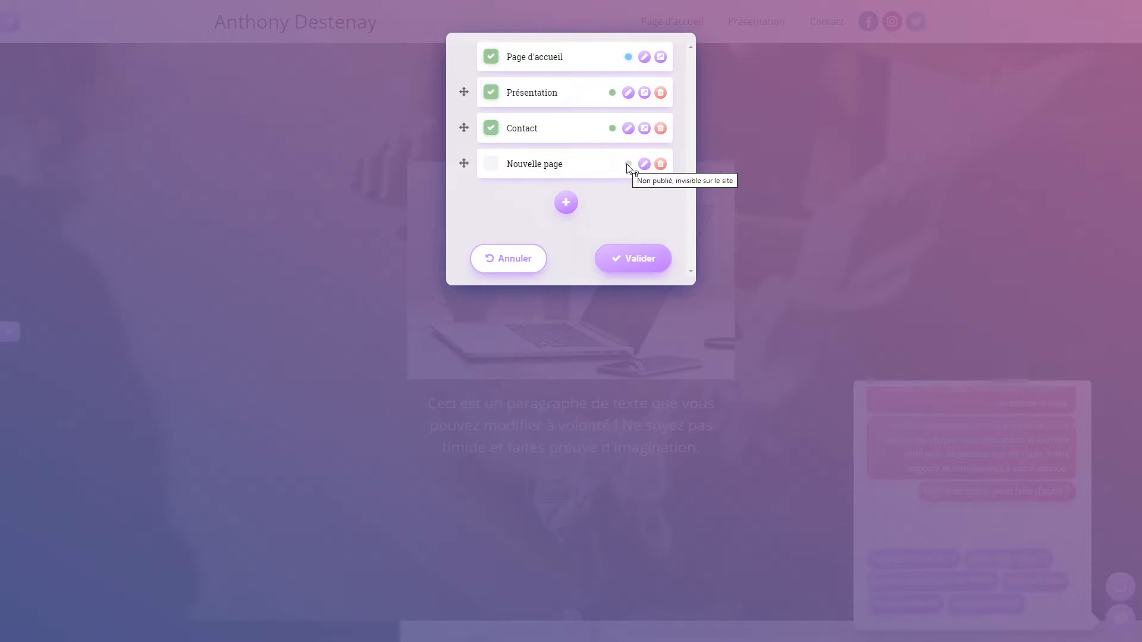
pyautogui.click(491, 166)
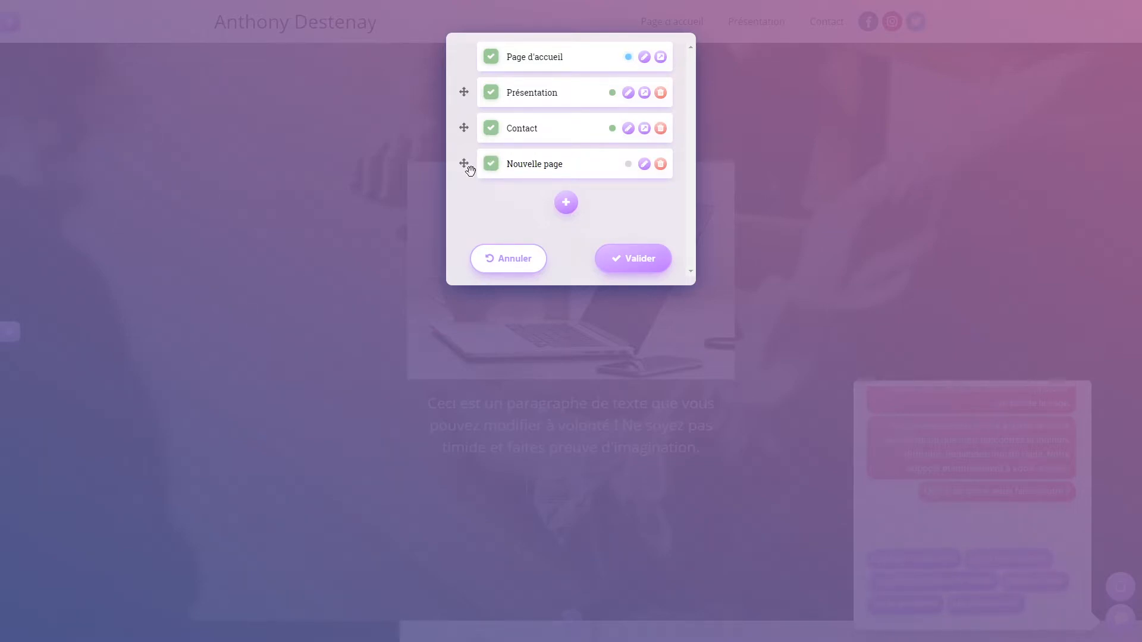
pyautogui.click(632, 260)
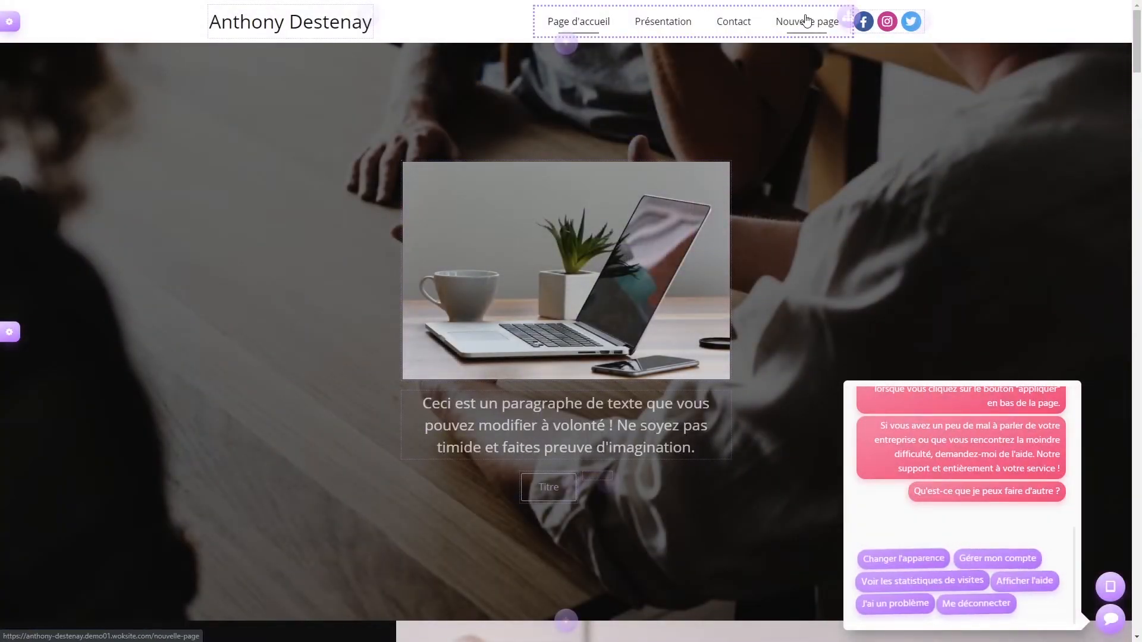
# - Open Nouvelle page and publish it to the site
pyautogui.click(807, 24)
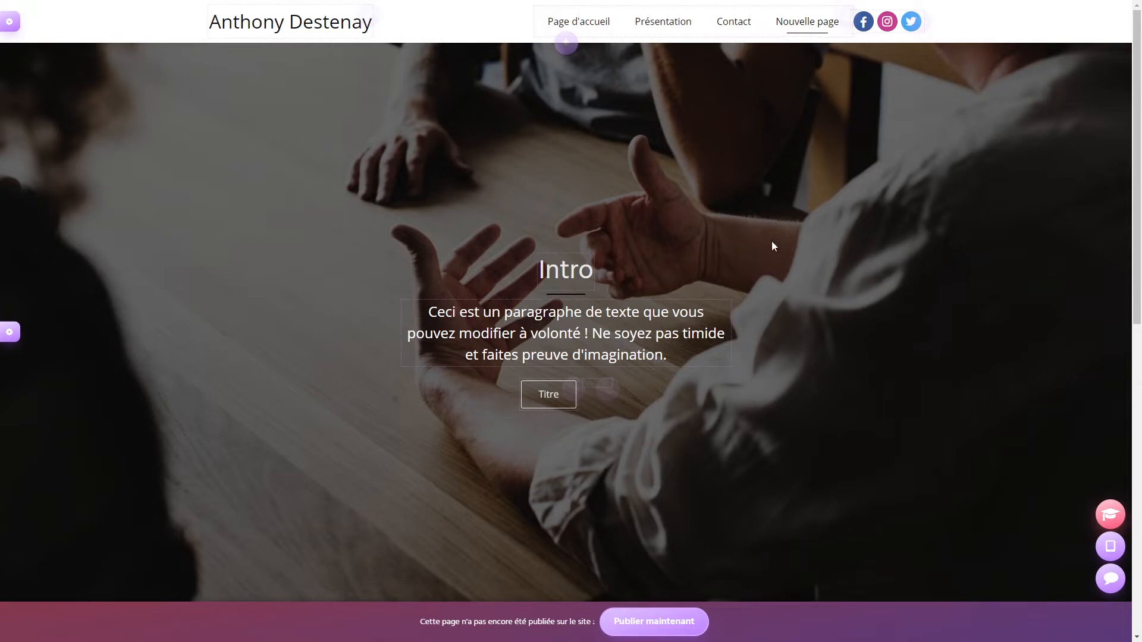
pyautogui.scroll(-10, 785, 238)
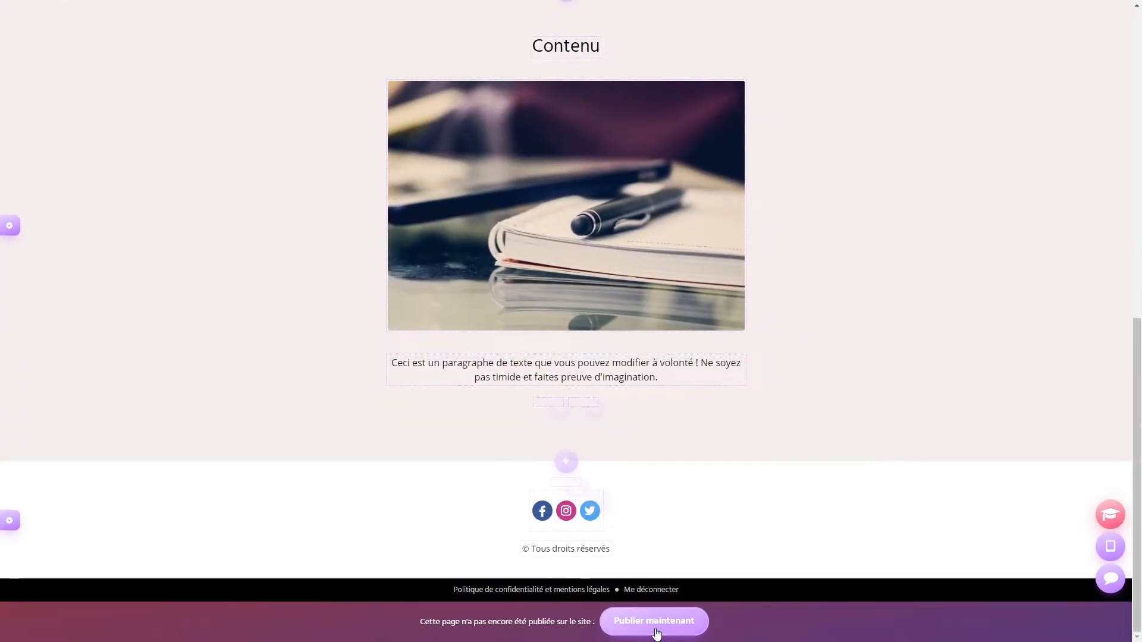
pyautogui.click(655, 629)
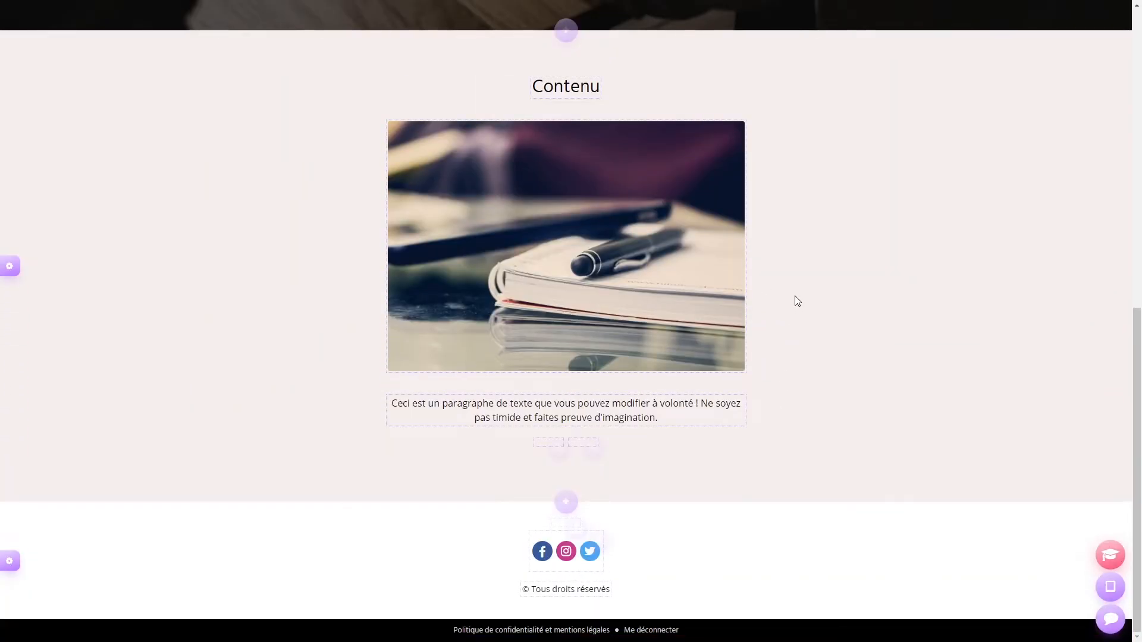
pyautogui.scroll(10, 795, 291)
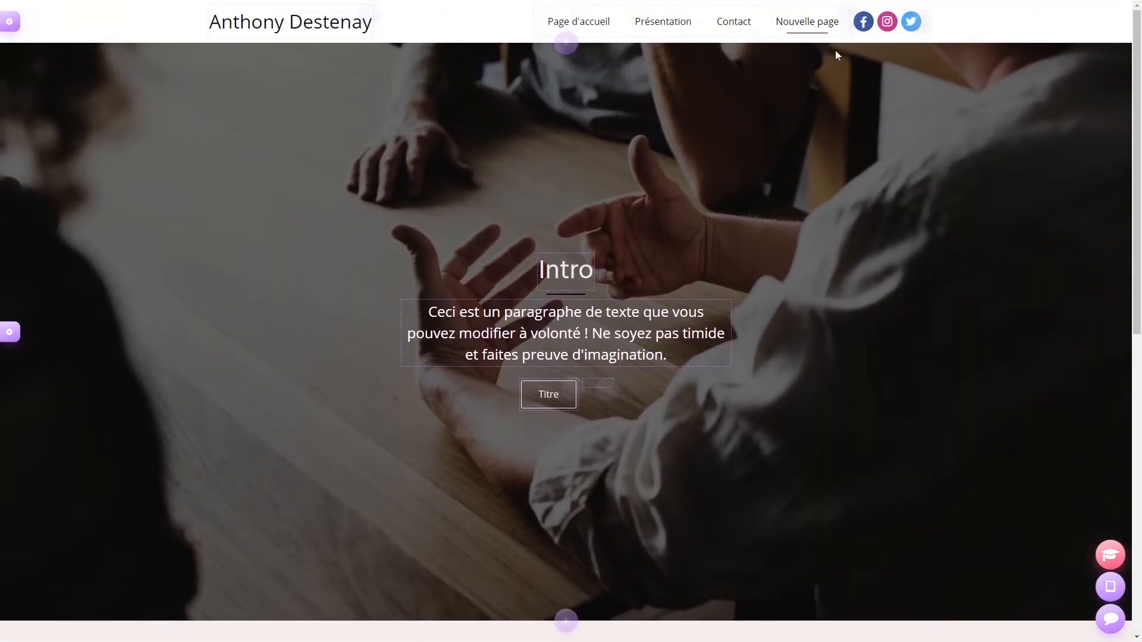
# - Visit the Contact page, then return to Page d'accueil and scroll through it
pyautogui.click(732, 27)
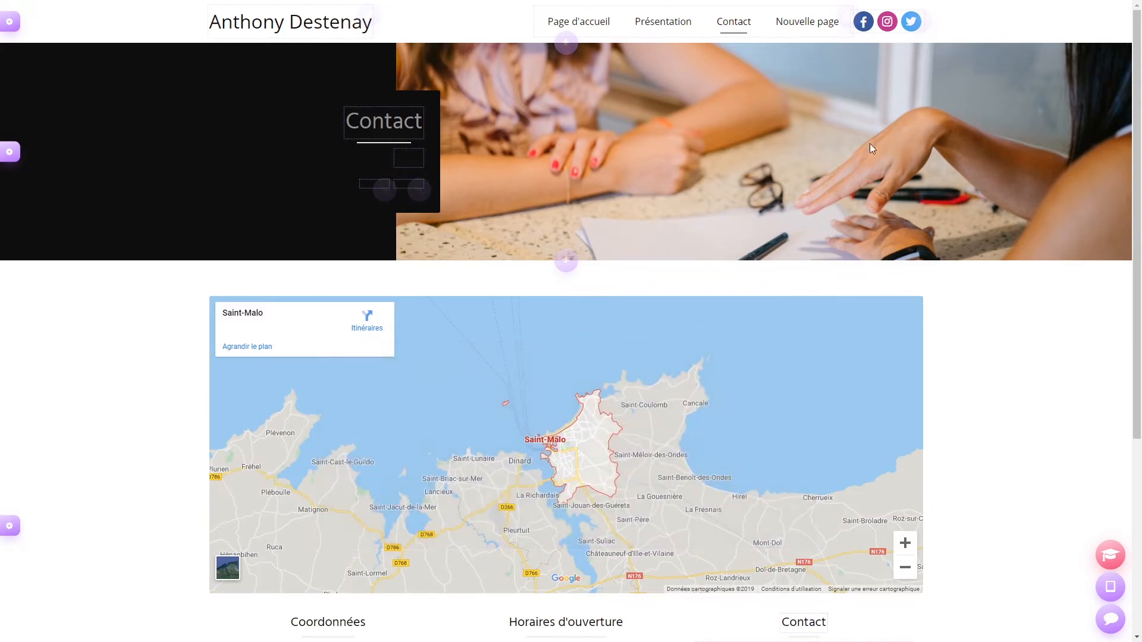
pyautogui.click(582, 23)
pyautogui.scroll(-15, 890, 151)
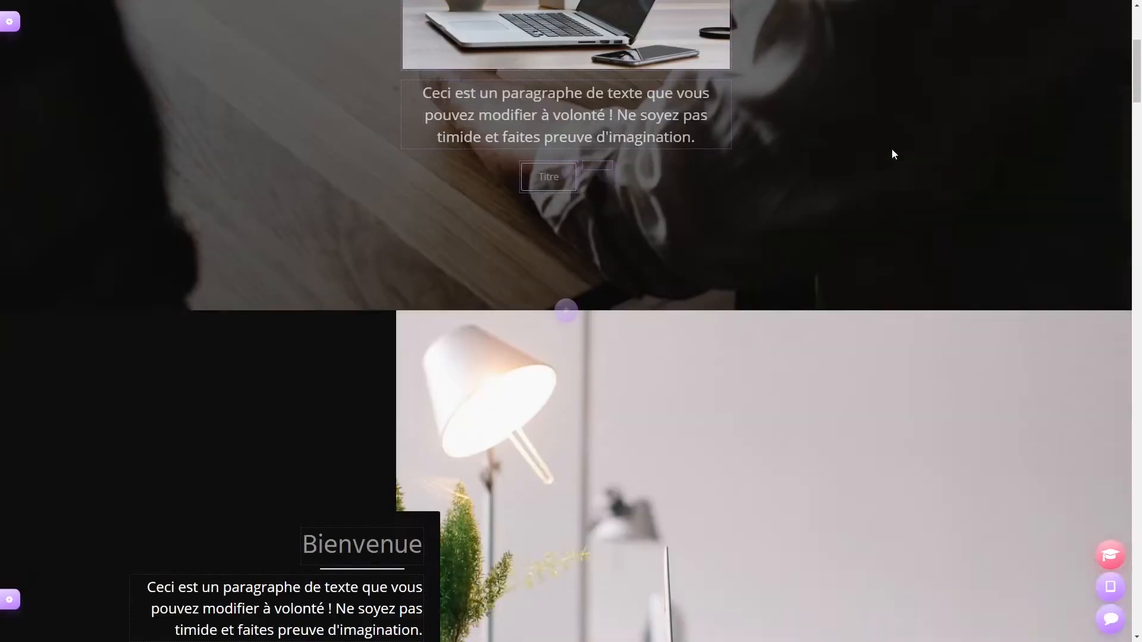
pyautogui.scroll(-6, 895, 140)
pyautogui.scroll(20, 873, 143)
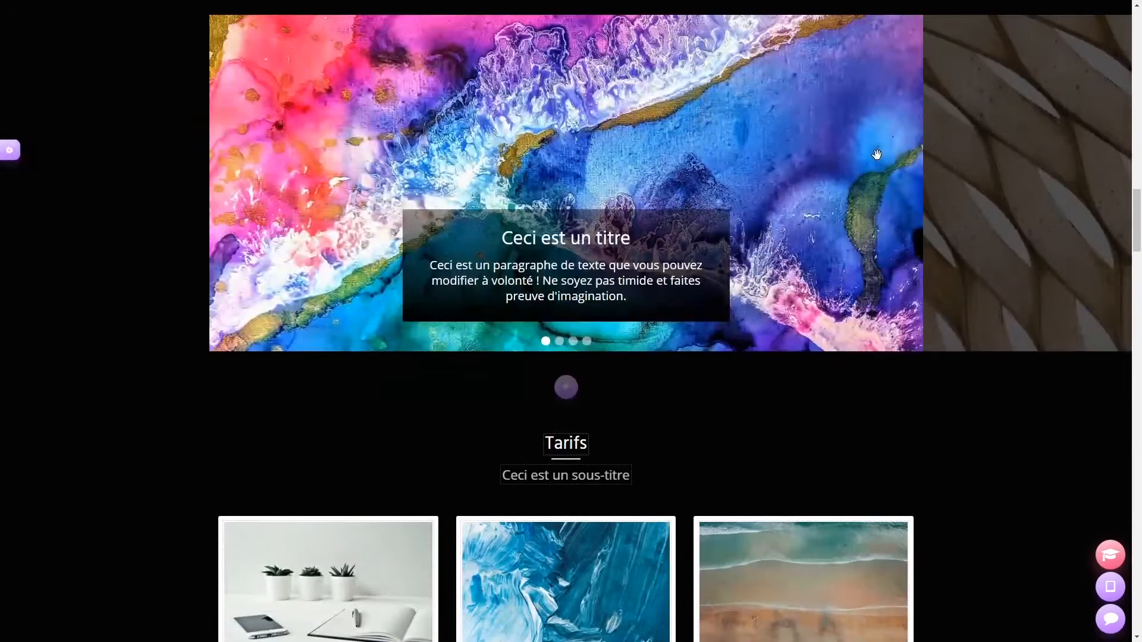
pyautogui.scroll(3, 865, 138)
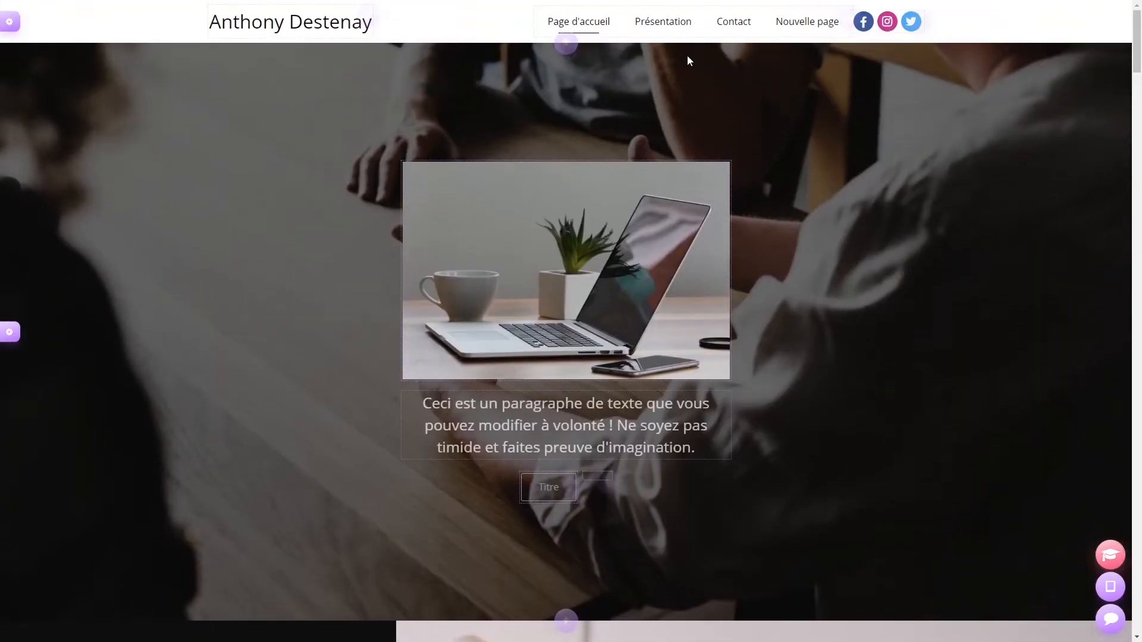
pyautogui.click(677, 27)
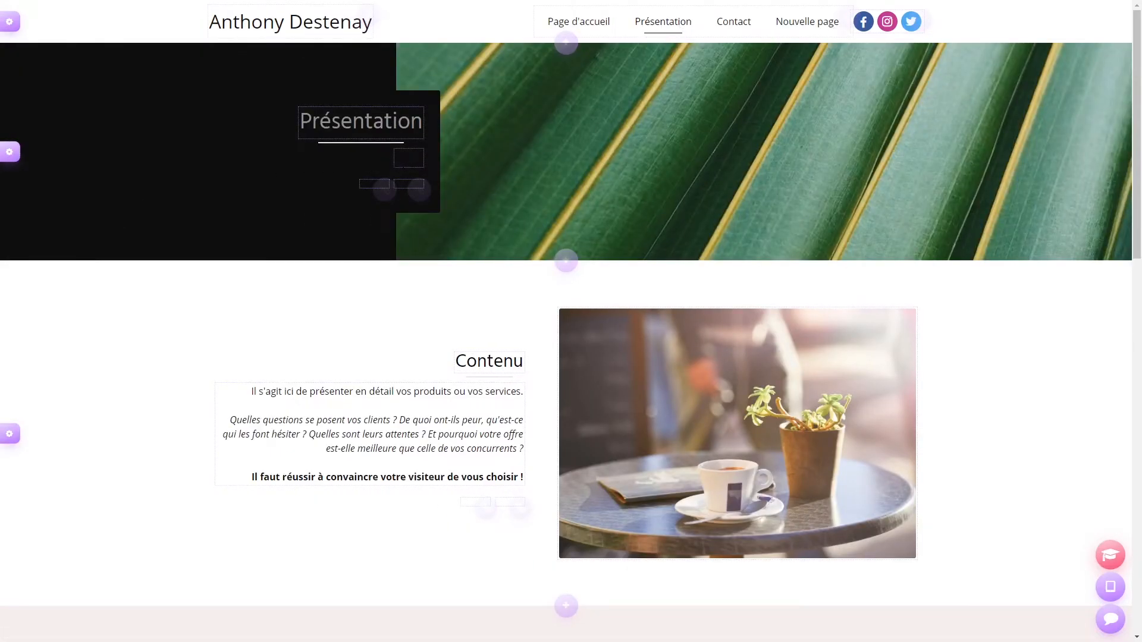
pyautogui.scroll(-15, 329, 244)
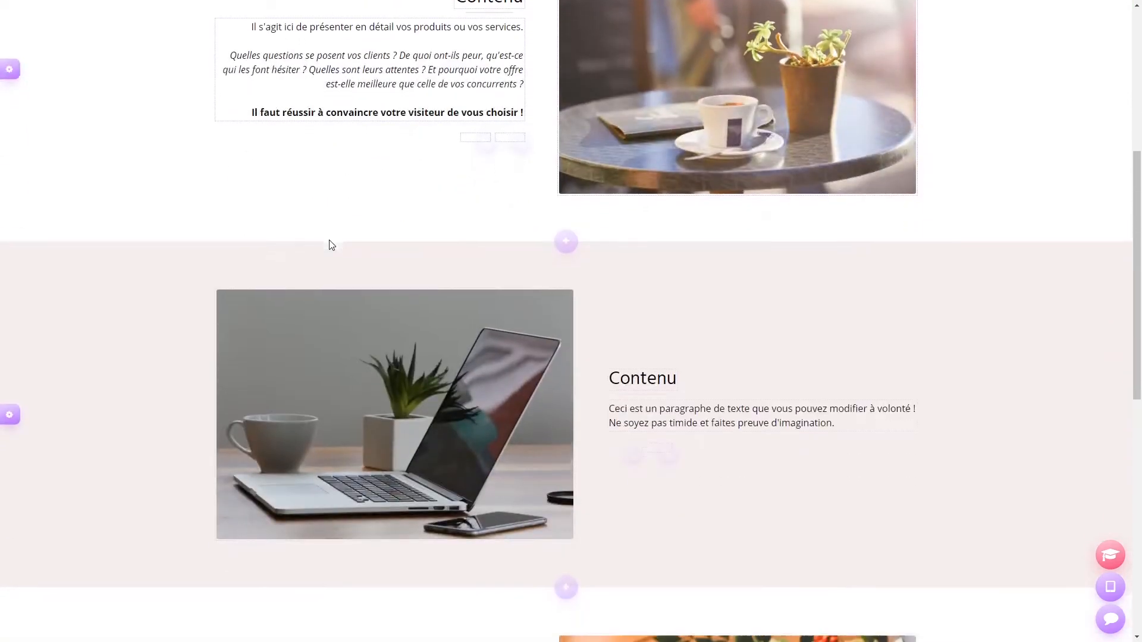
pyautogui.scroll(15, 327, 240)
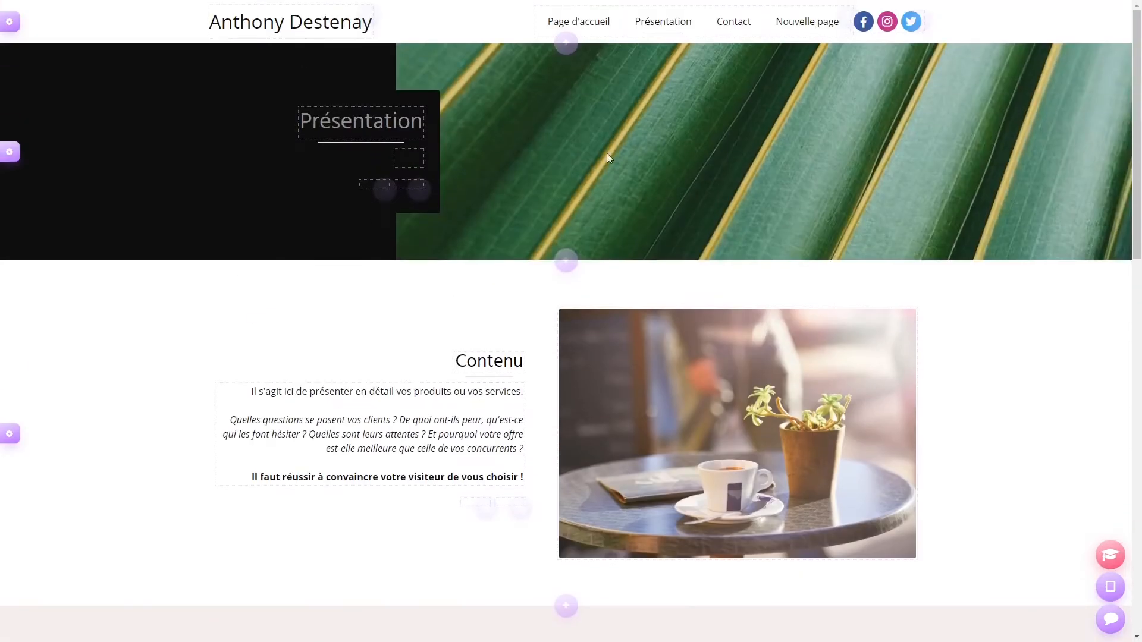
pyautogui.click(748, 22)
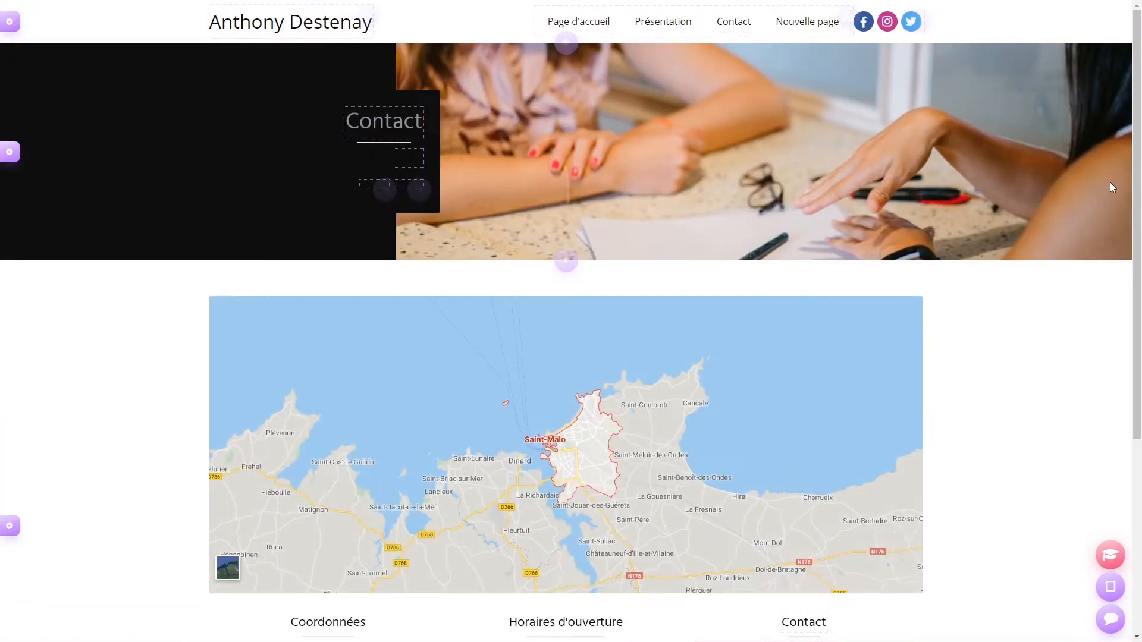
pyautogui.scroll(-5, 1103, 186)
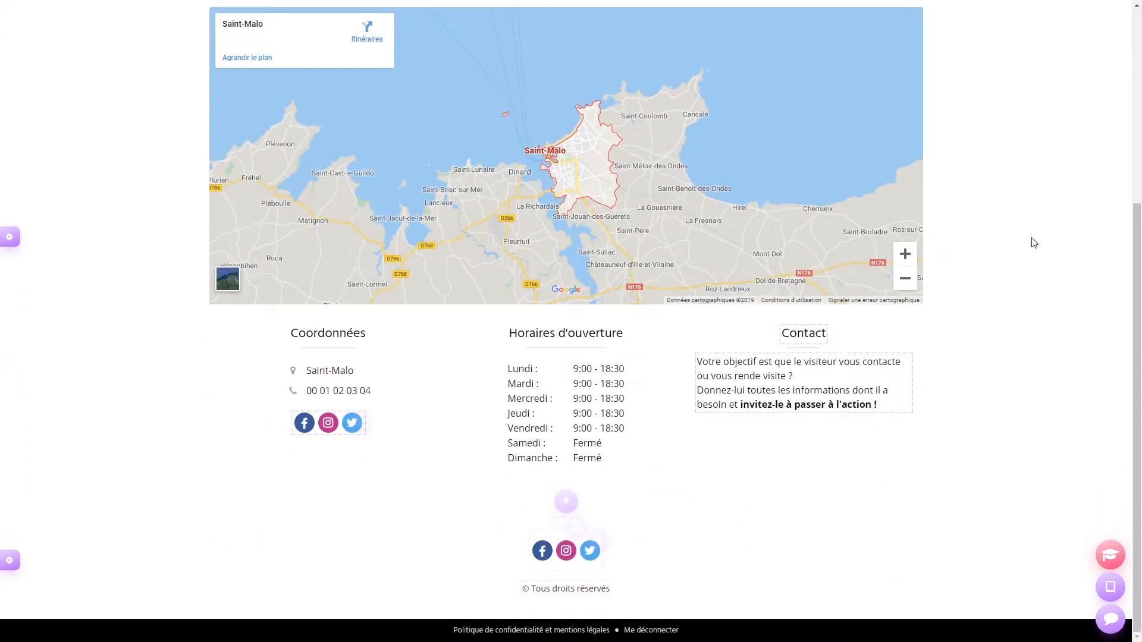
pyautogui.scroll(5, 1034, 242)
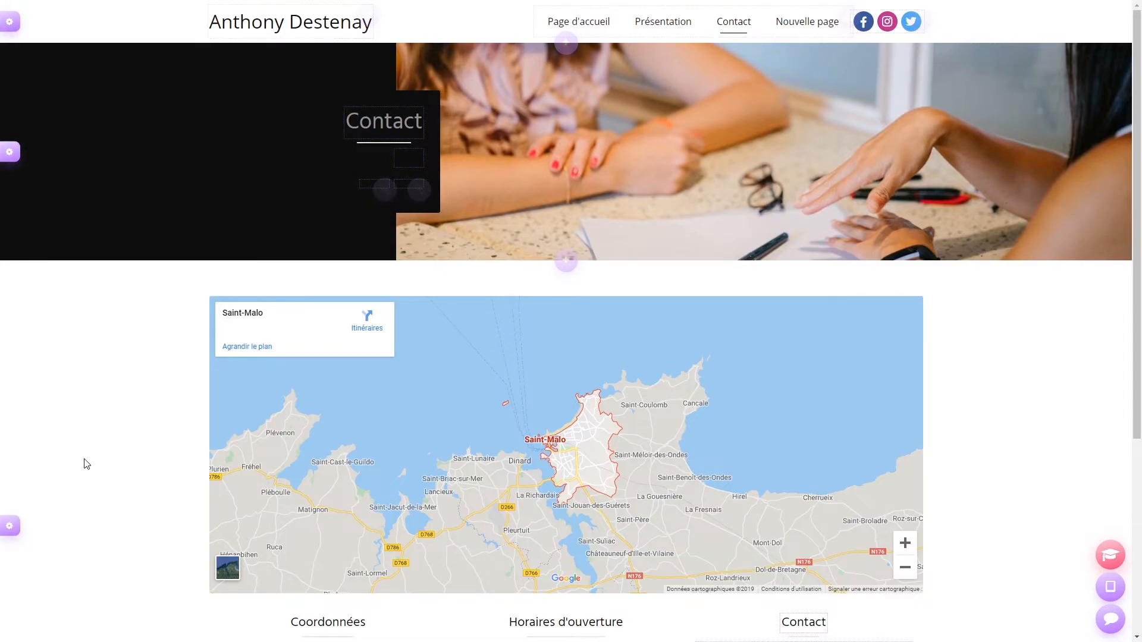
pyautogui.scroll(-5, 84, 464)
pyautogui.click(1074, 448)
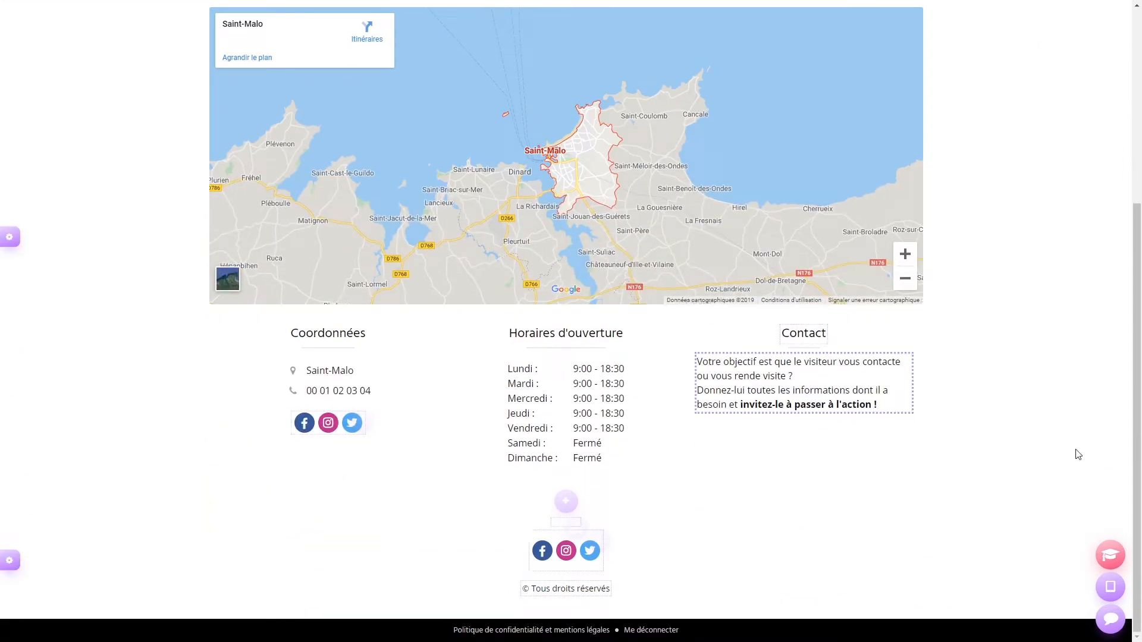
pyautogui.scroll(5, 1018, 463)
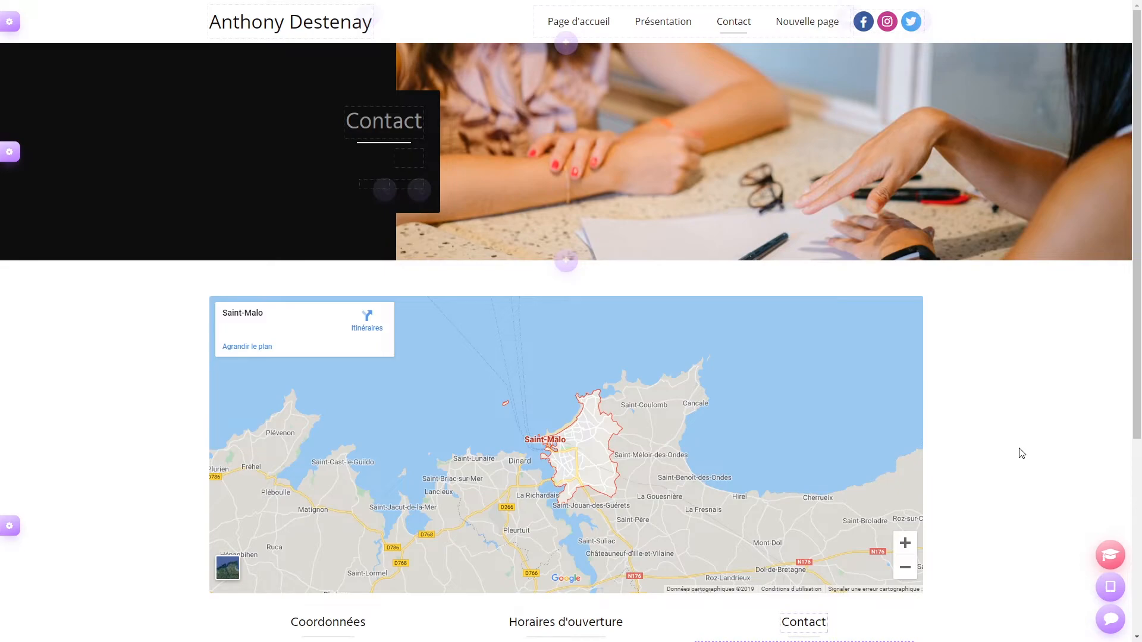
pyautogui.click(604, 24)
pyautogui.scroll(-15, 869, 280)
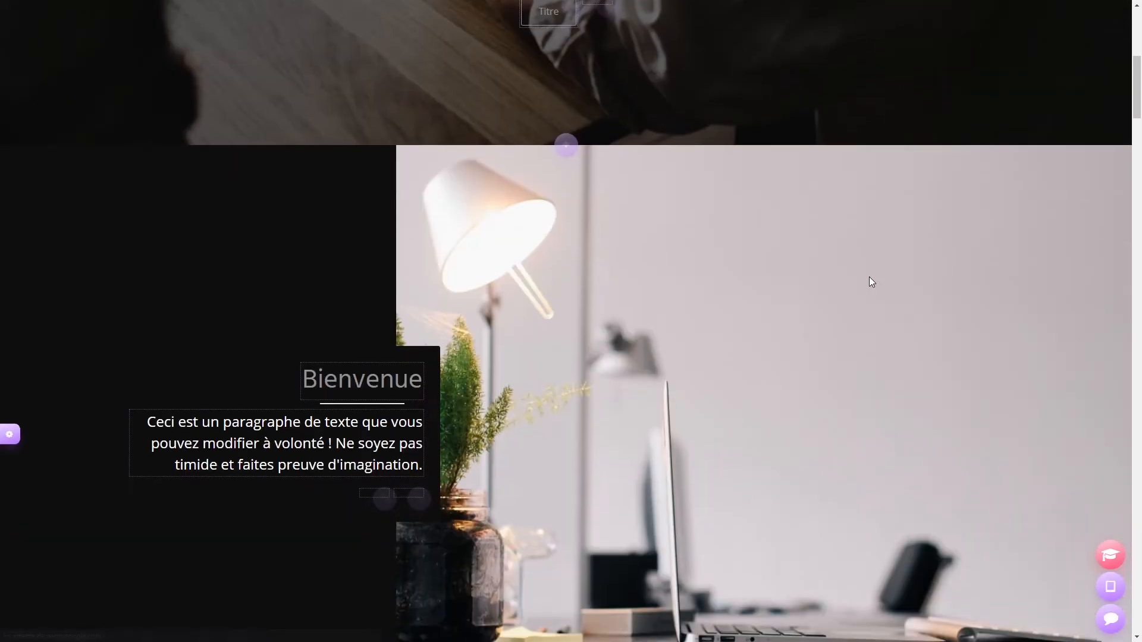
pyautogui.scroll(-3, 870, 277)
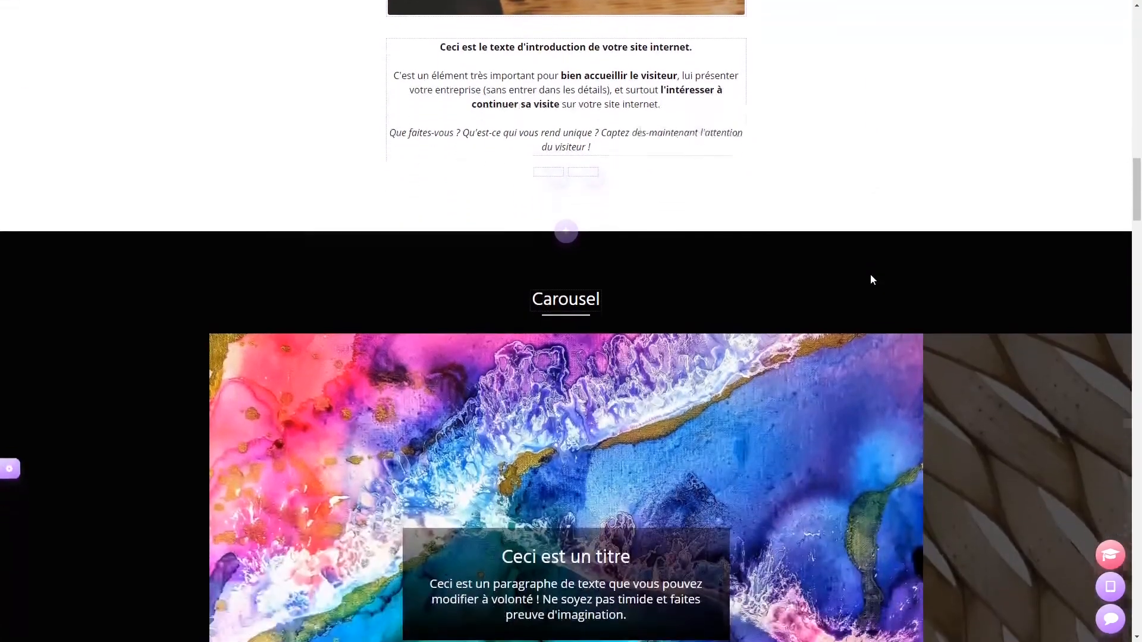
pyautogui.click(1110, 587)
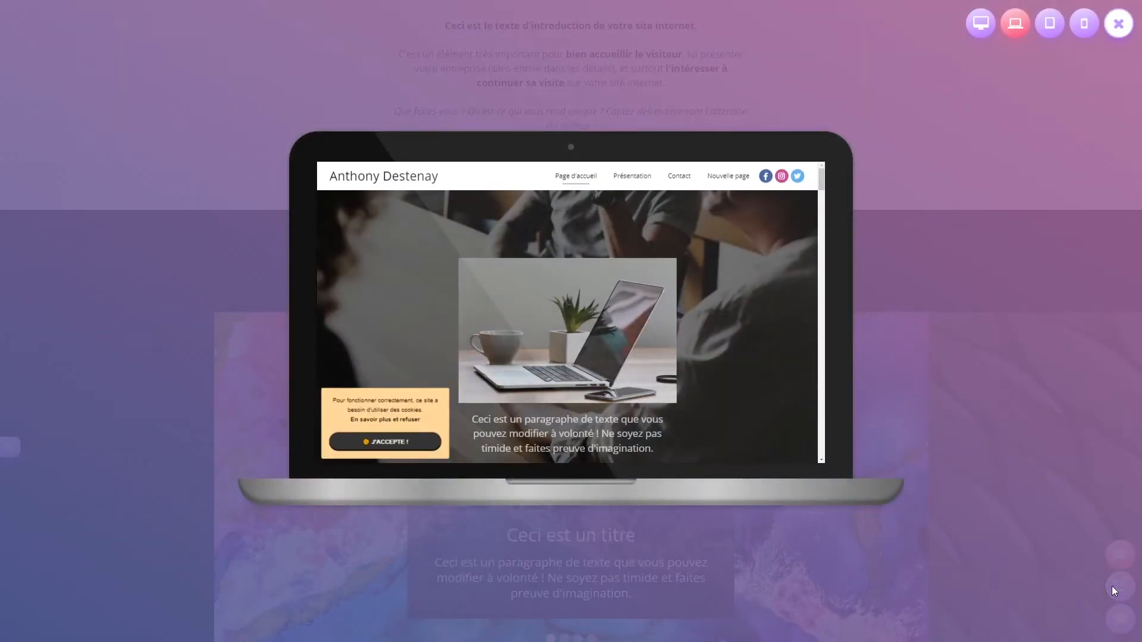
pyautogui.scroll(-3, 802, 283)
pyautogui.scroll(3, 794, 286)
pyautogui.click(980, 24)
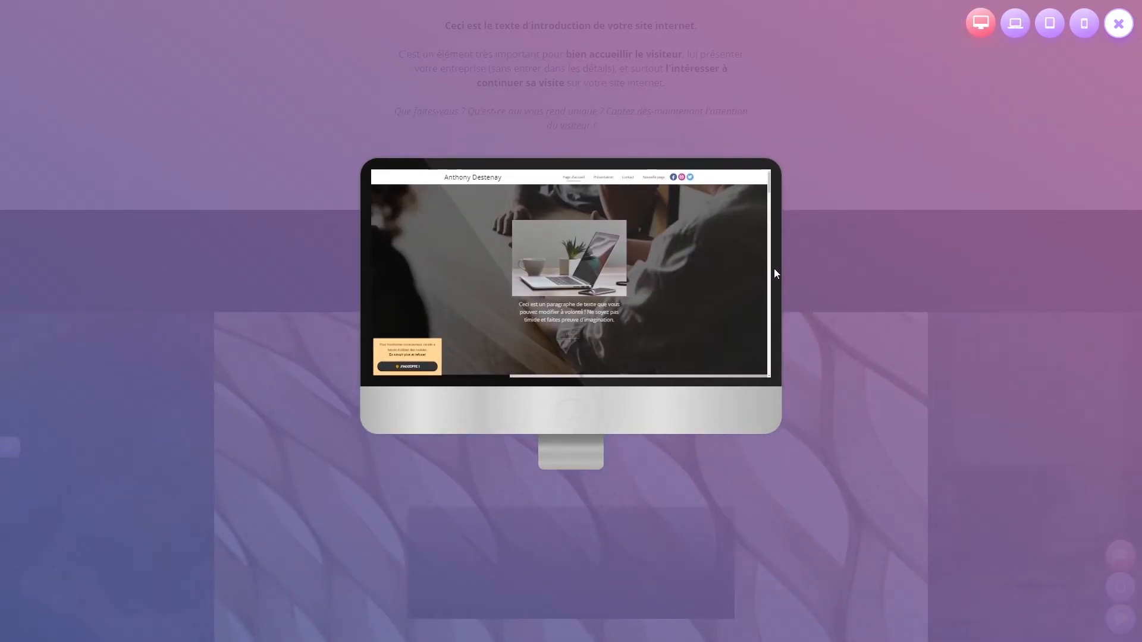
pyautogui.click(1025, 31)
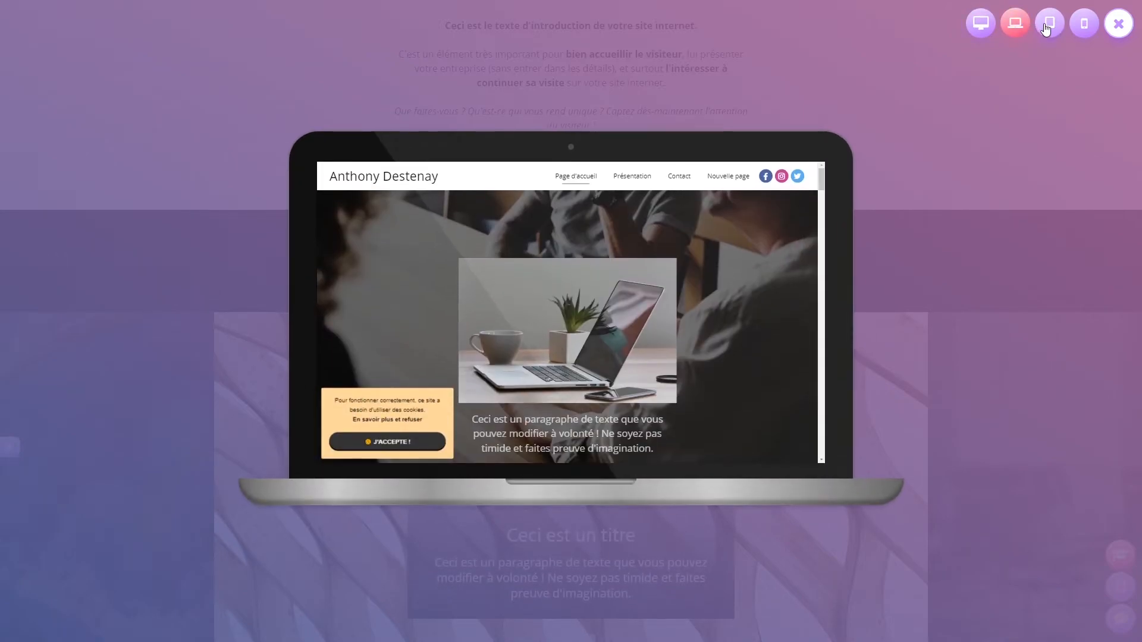
pyautogui.click(1047, 27)
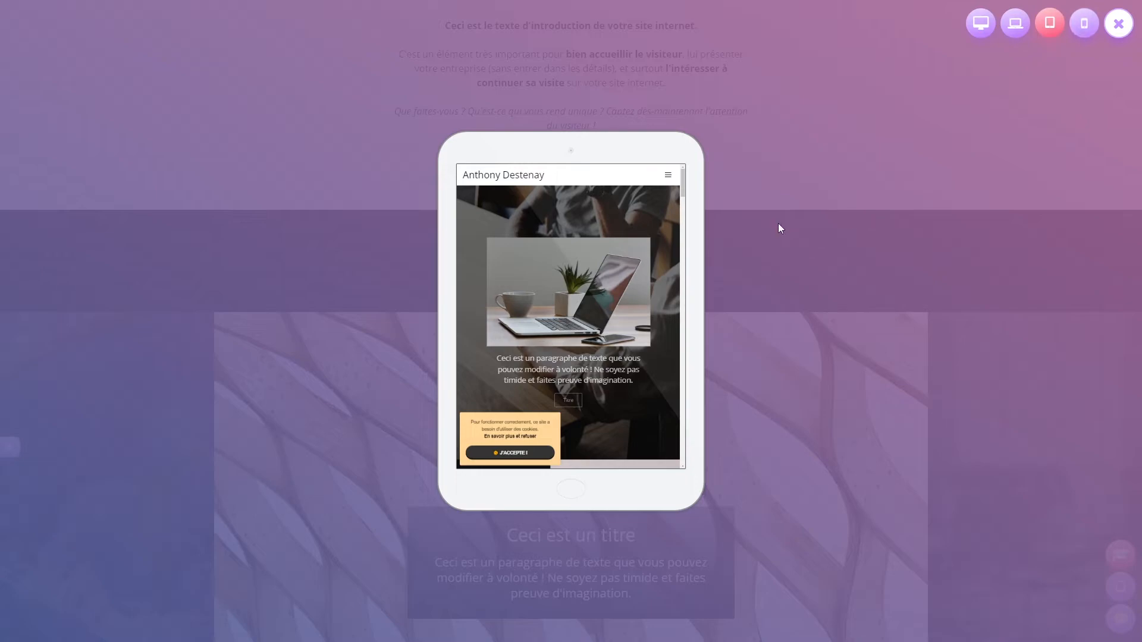
pyautogui.click(668, 175)
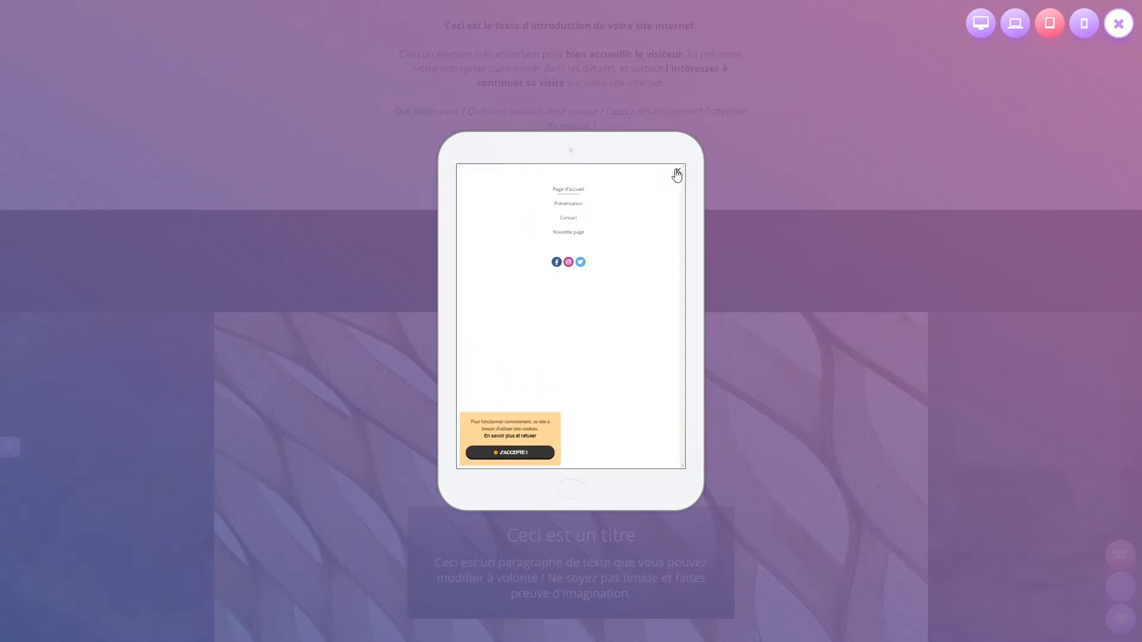
pyautogui.click(674, 173)
pyautogui.click(1082, 35)
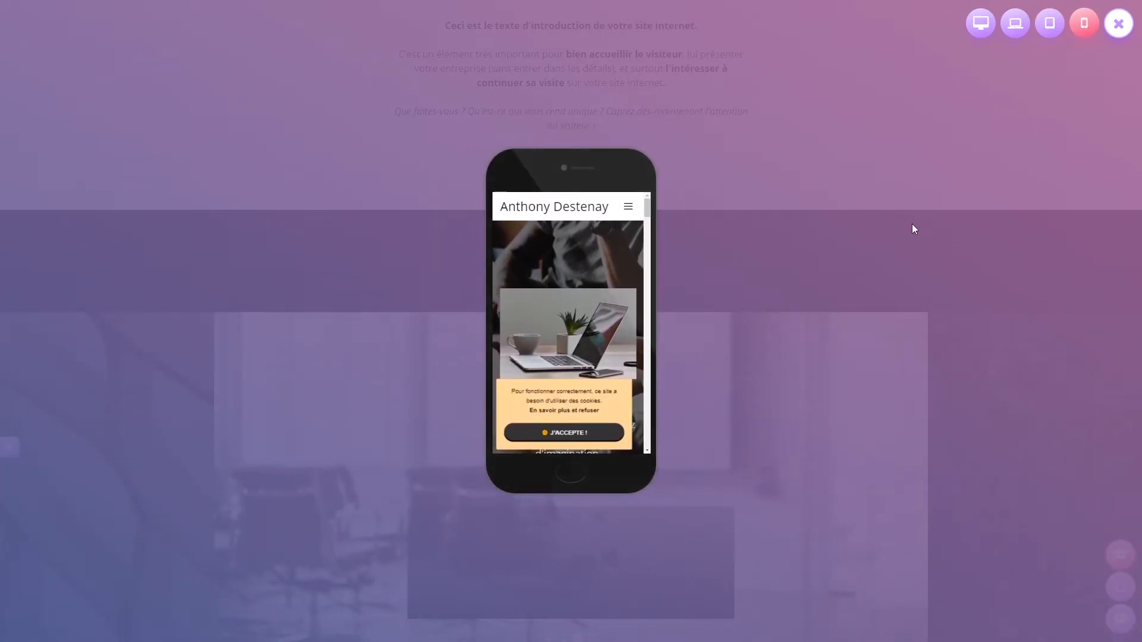
pyautogui.scroll(-3, 610, 238)
pyautogui.scroll(4, 610, 233)
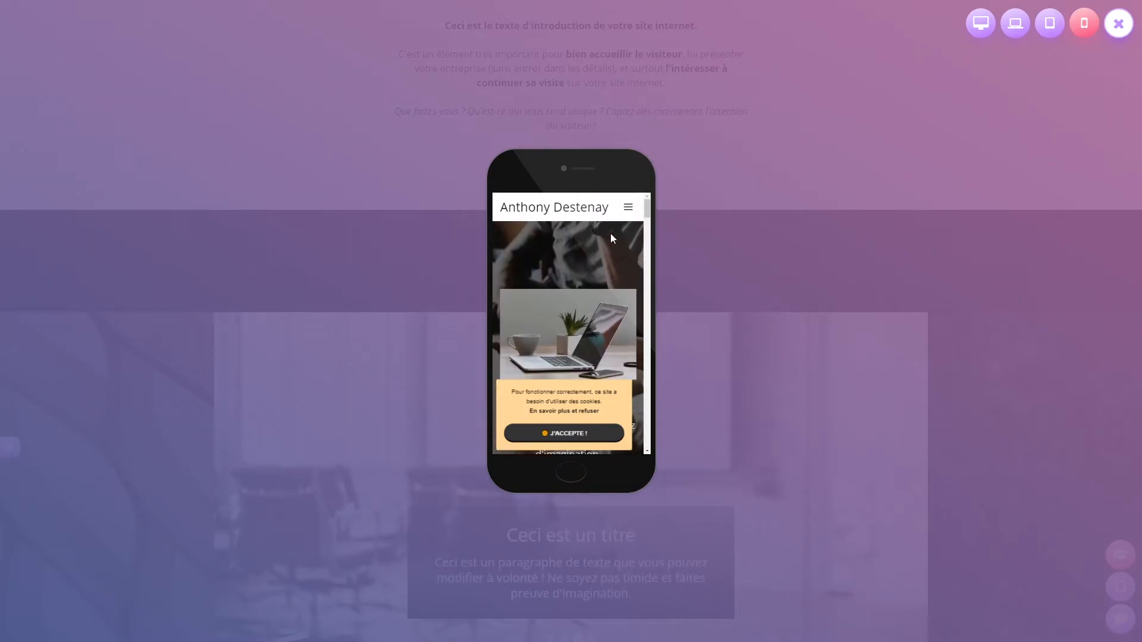
pyautogui.click(1117, 24)
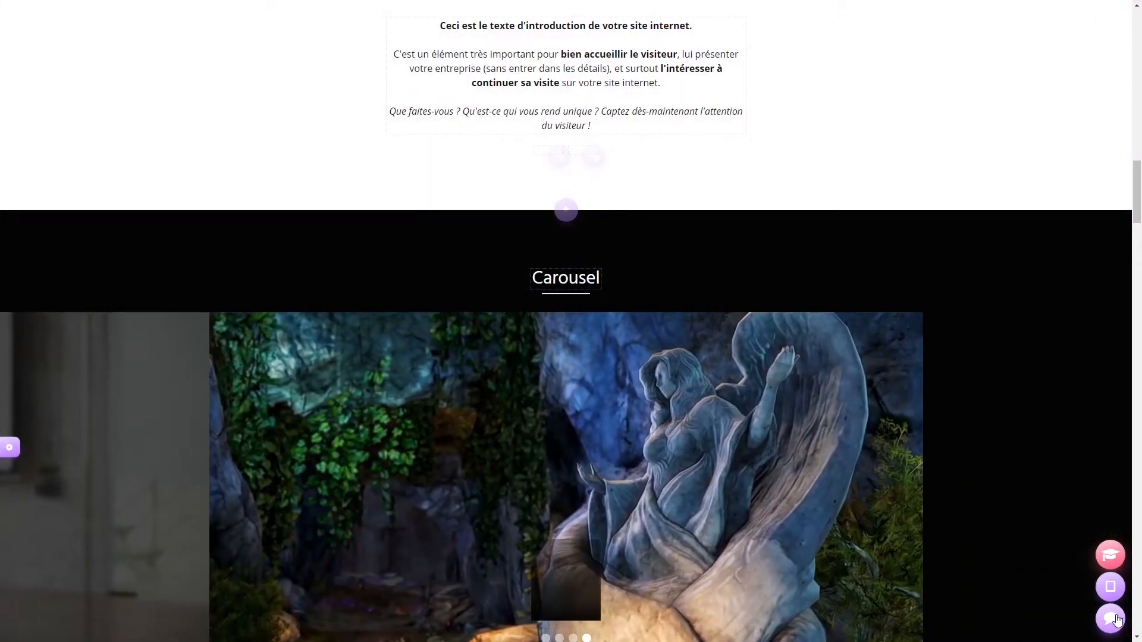
# - Review Gérer mon compte from the assistant chat, showing the free trial until 26/10/2019, then close it
pyautogui.click(1111, 618)
pyautogui.scroll(-9, 1029, 564)
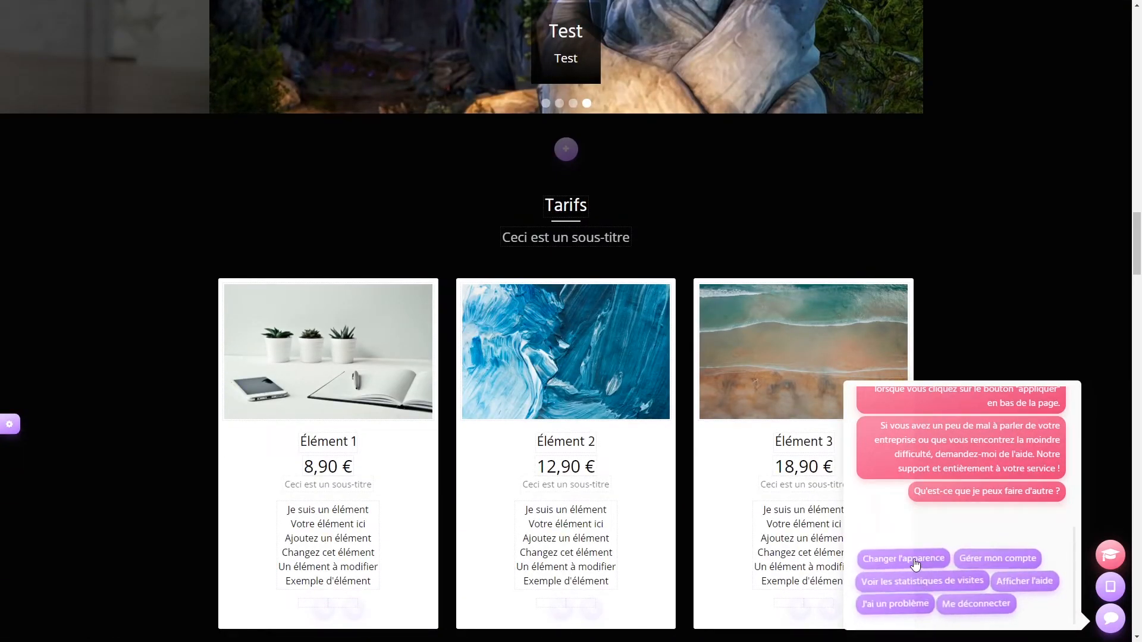
pyautogui.click(982, 560)
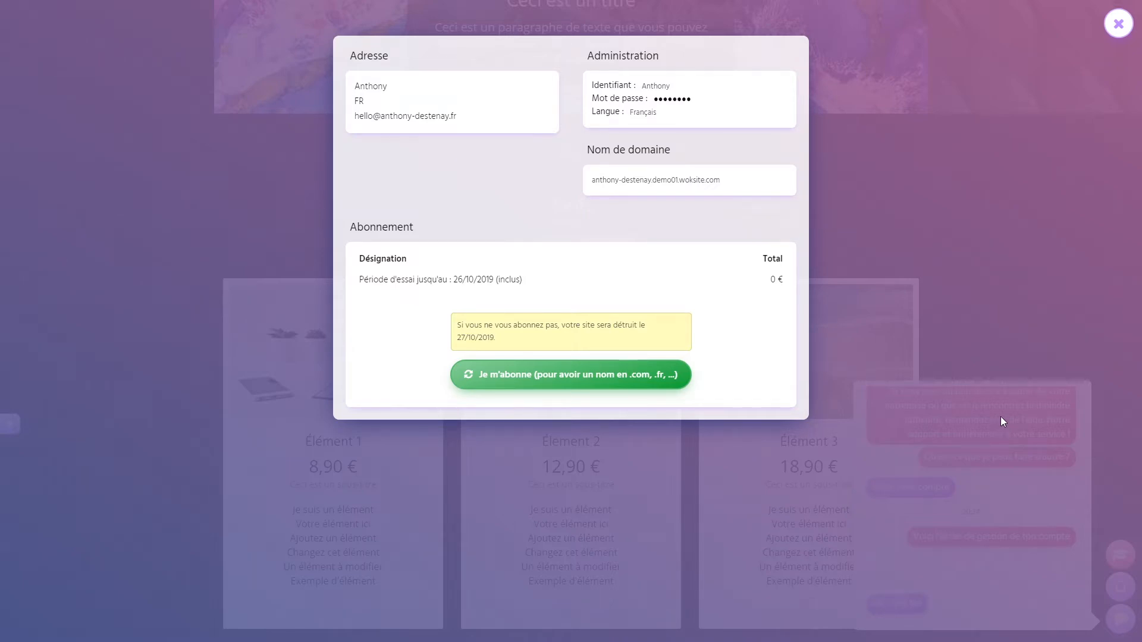
pyautogui.click(1119, 31)
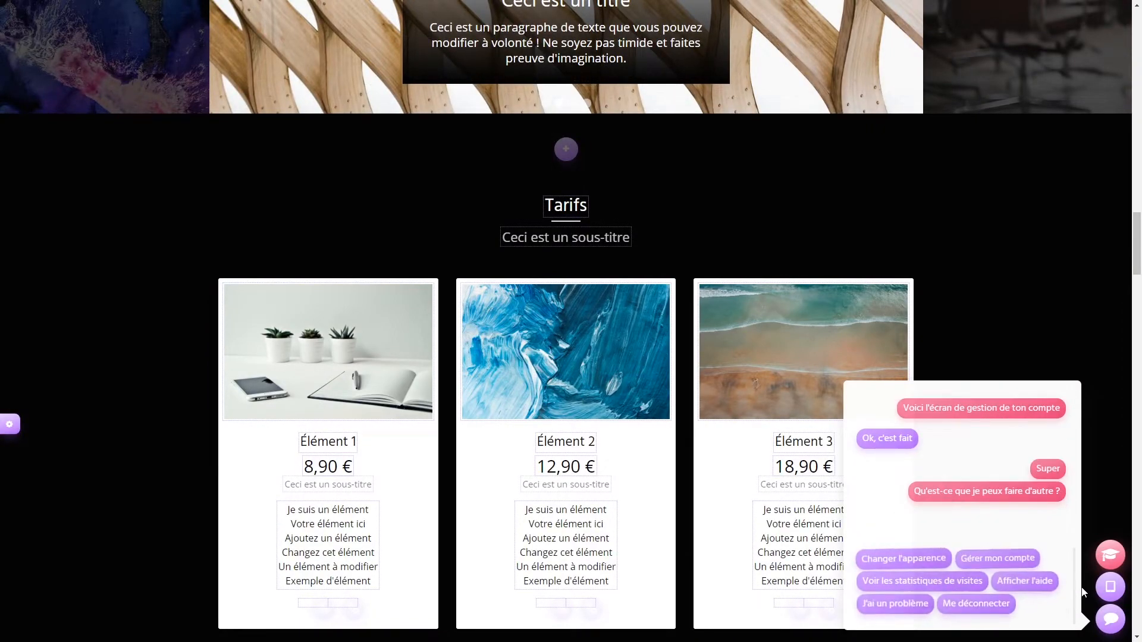
pyautogui.click(940, 583)
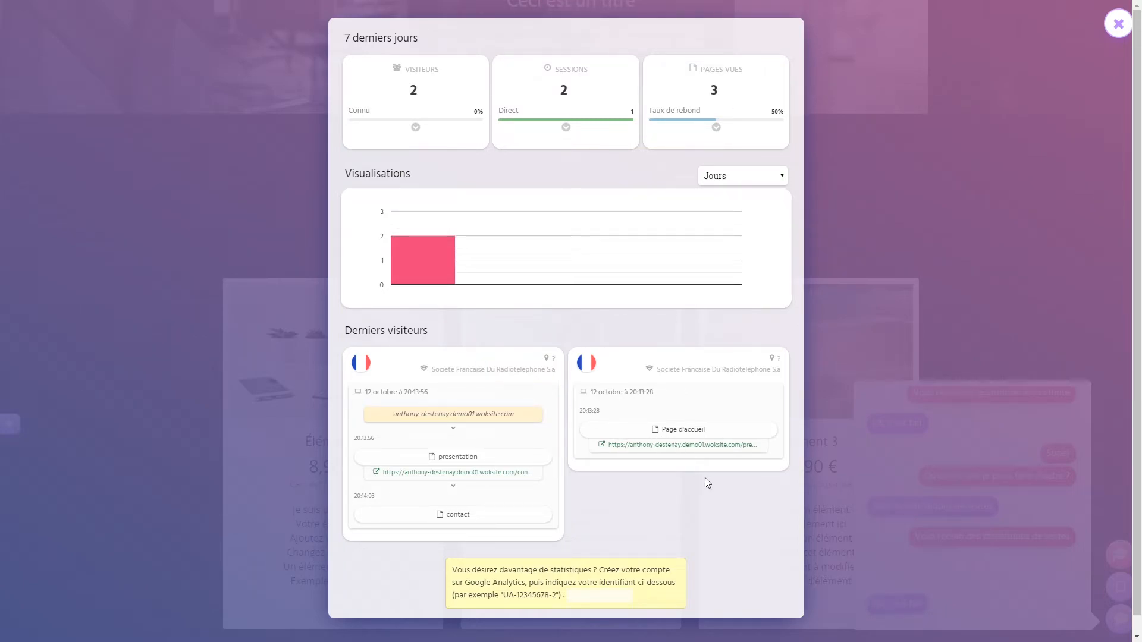
pyautogui.scroll(-1, 708, 480)
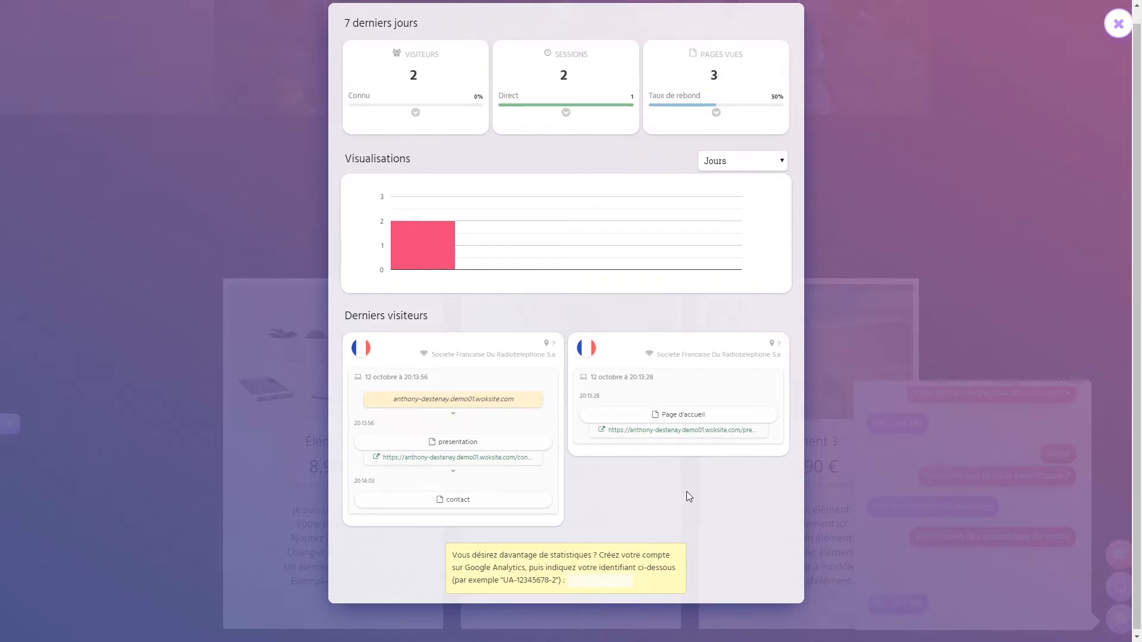
pyautogui.scroll(1, 686, 491)
pyautogui.click(621, 593)
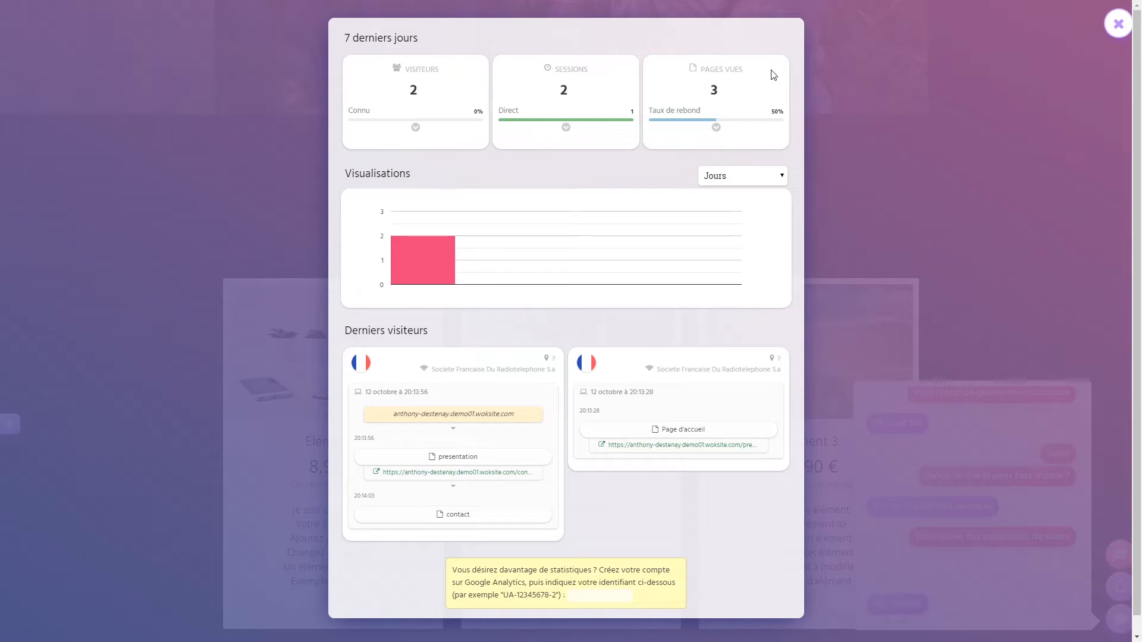
pyautogui.click(1117, 27)
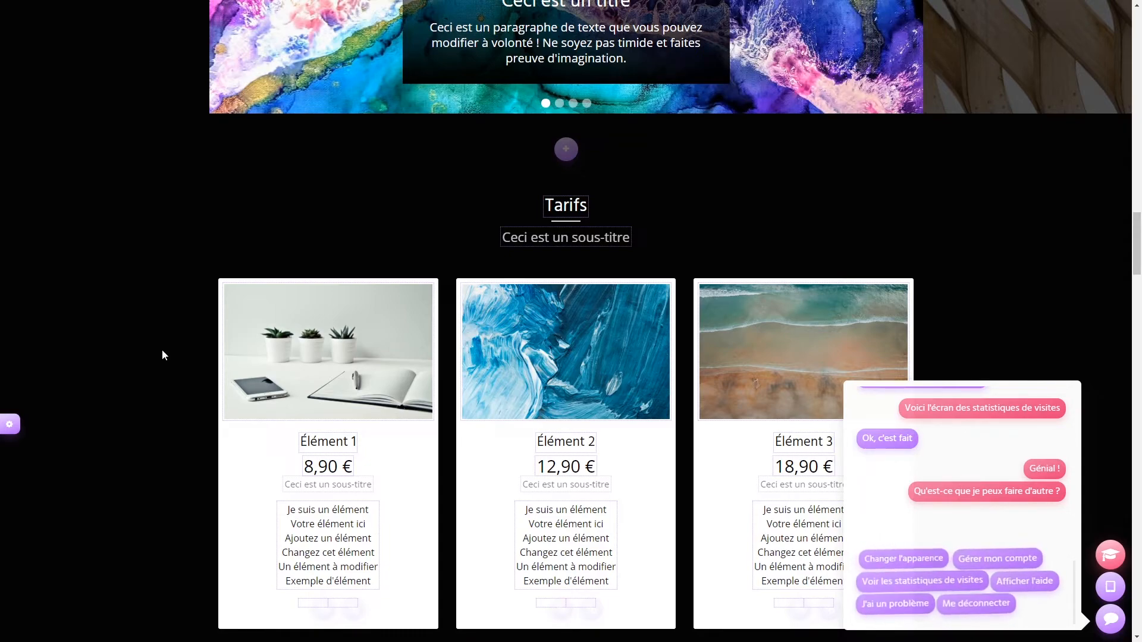
# - Add a blog article named 'Article test' to the Blog block
pyautogui.scroll(-5, 162, 352)
pyautogui.scroll(-12, 165, 355)
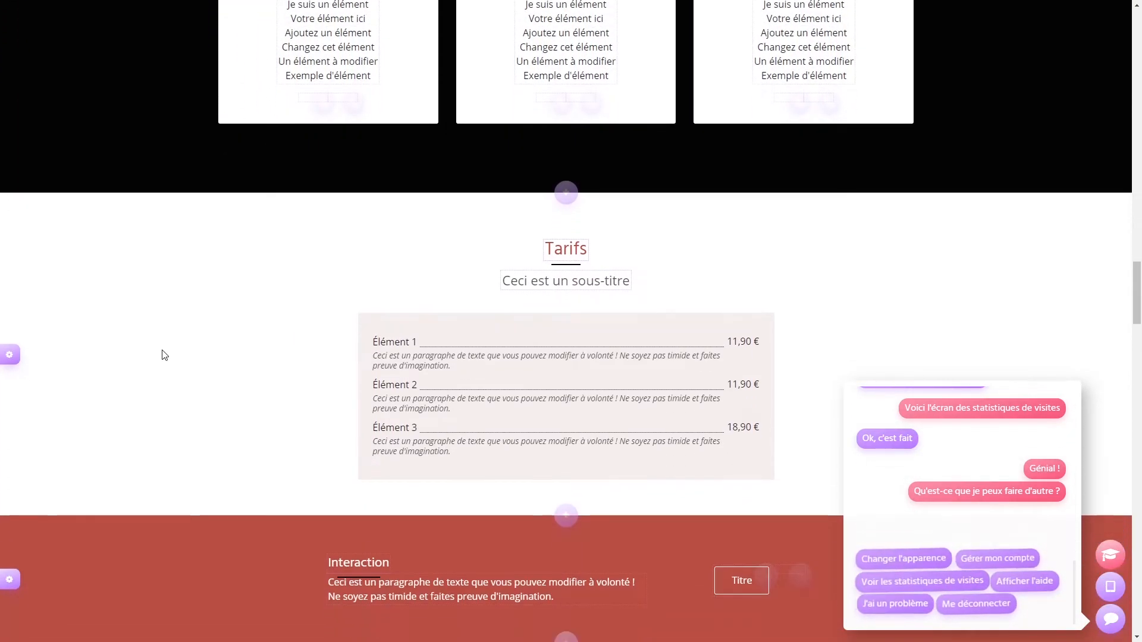
pyautogui.scroll(-7, 162, 355)
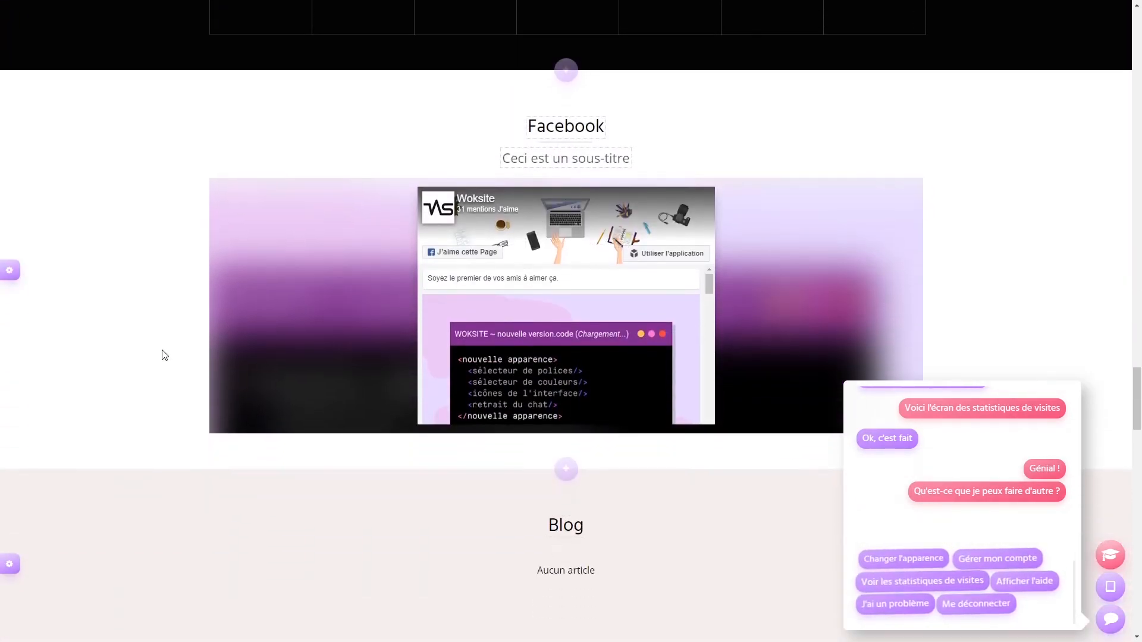
pyautogui.scroll(-1, 501, 299)
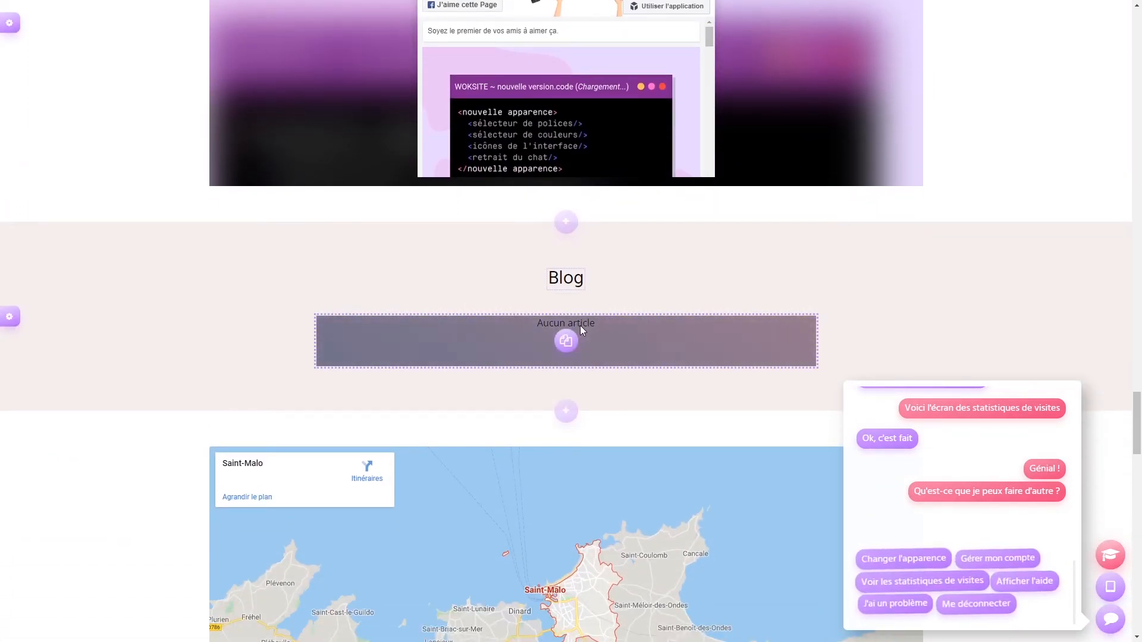
pyautogui.click(568, 343)
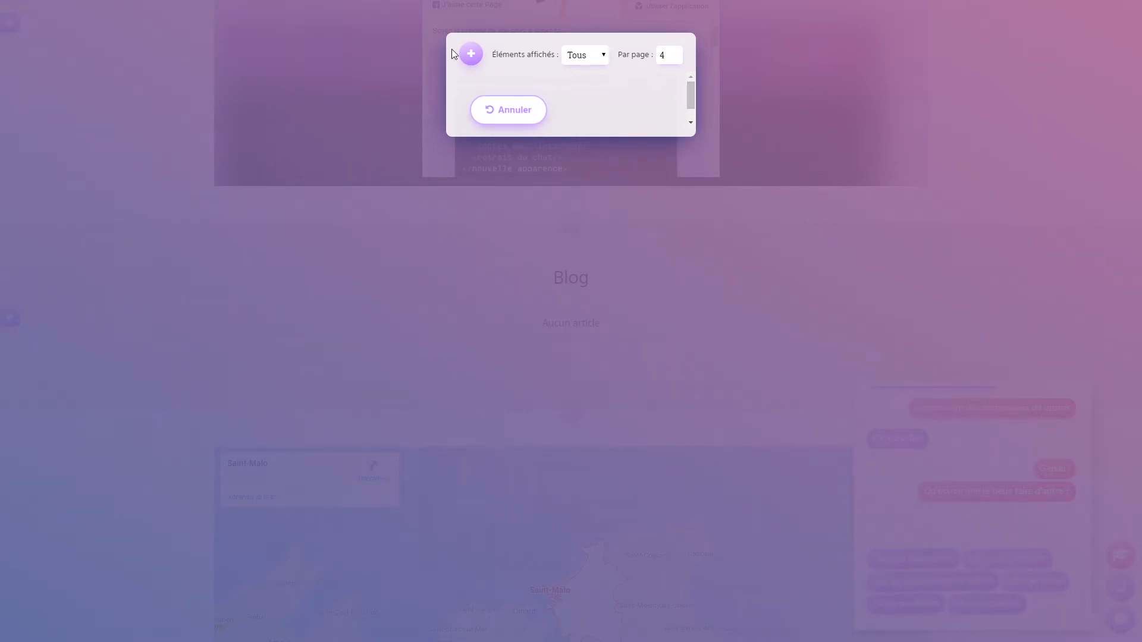
pyautogui.click(470, 54)
pyautogui.write('Article')
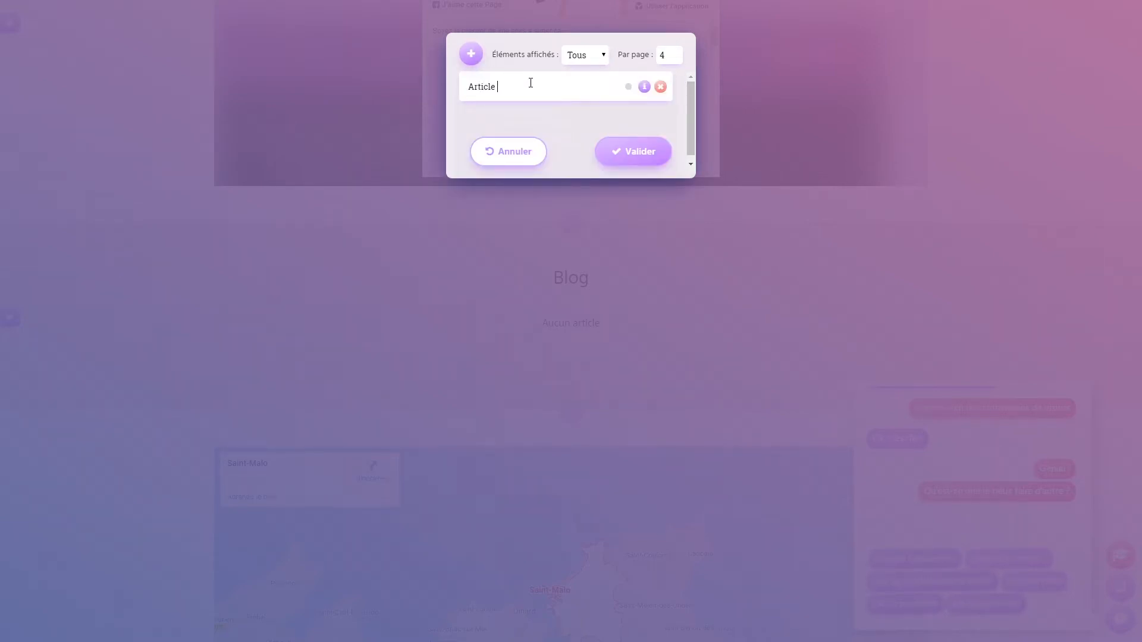
pyautogui.click(643, 87)
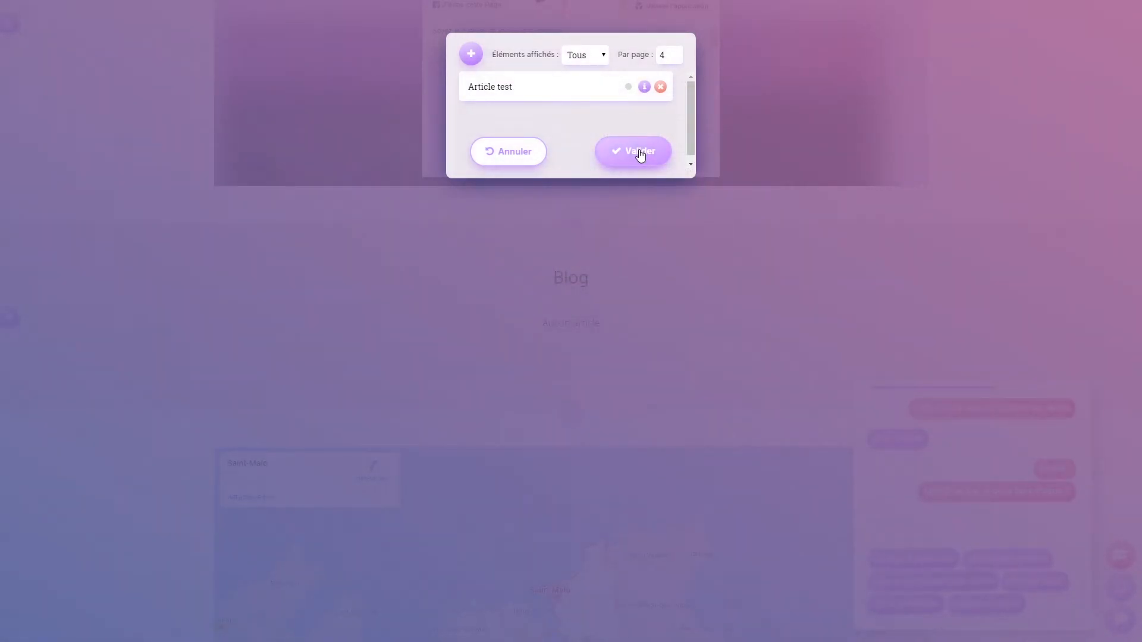
pyautogui.click(639, 153)
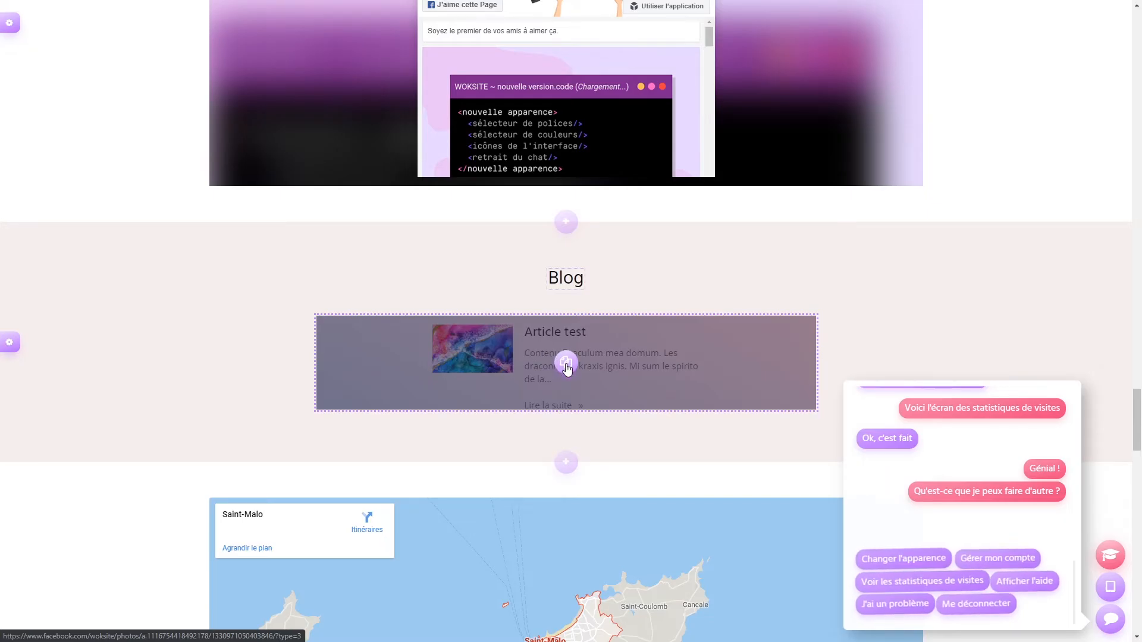
# - Open the Article test page via its details in the article manager
pyautogui.click(565, 362)
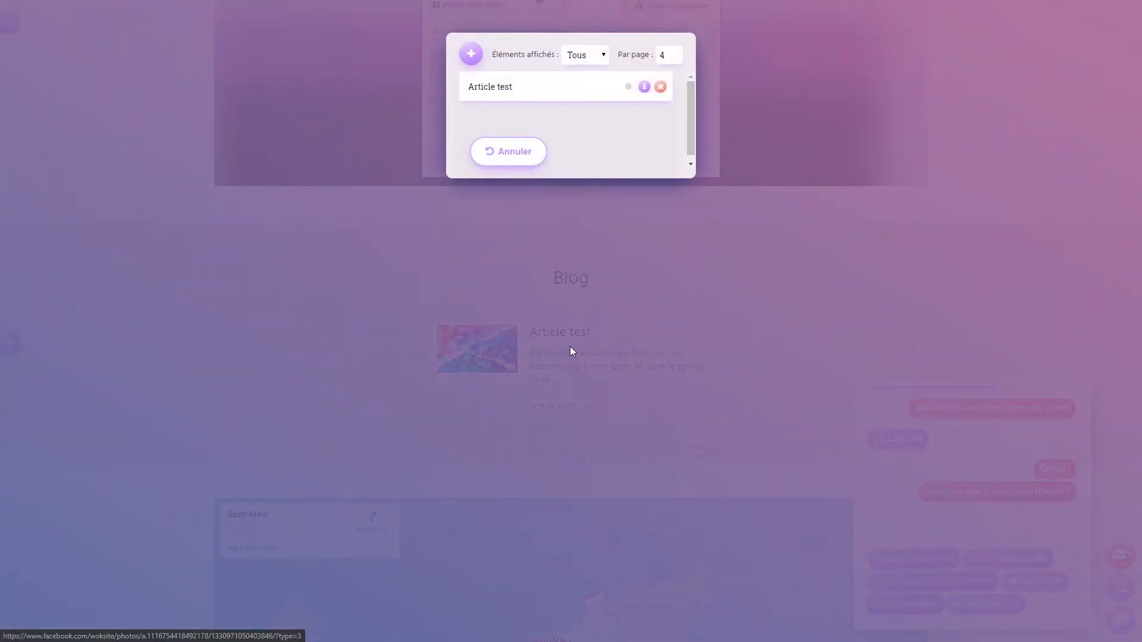
pyautogui.click(645, 88)
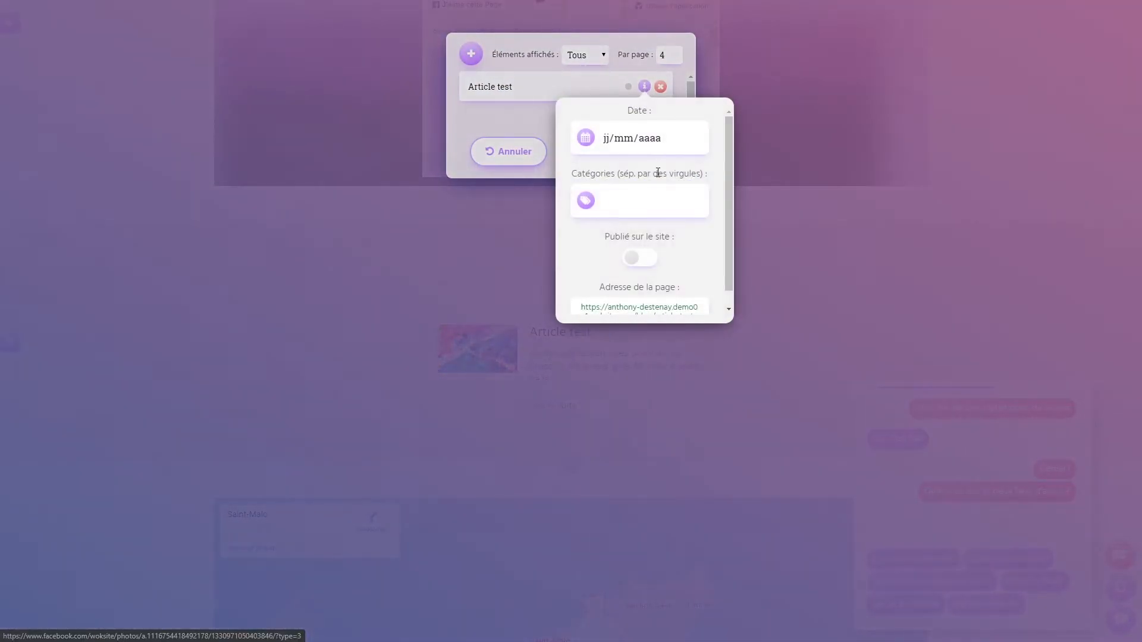
pyautogui.scroll(-1, 645, 218)
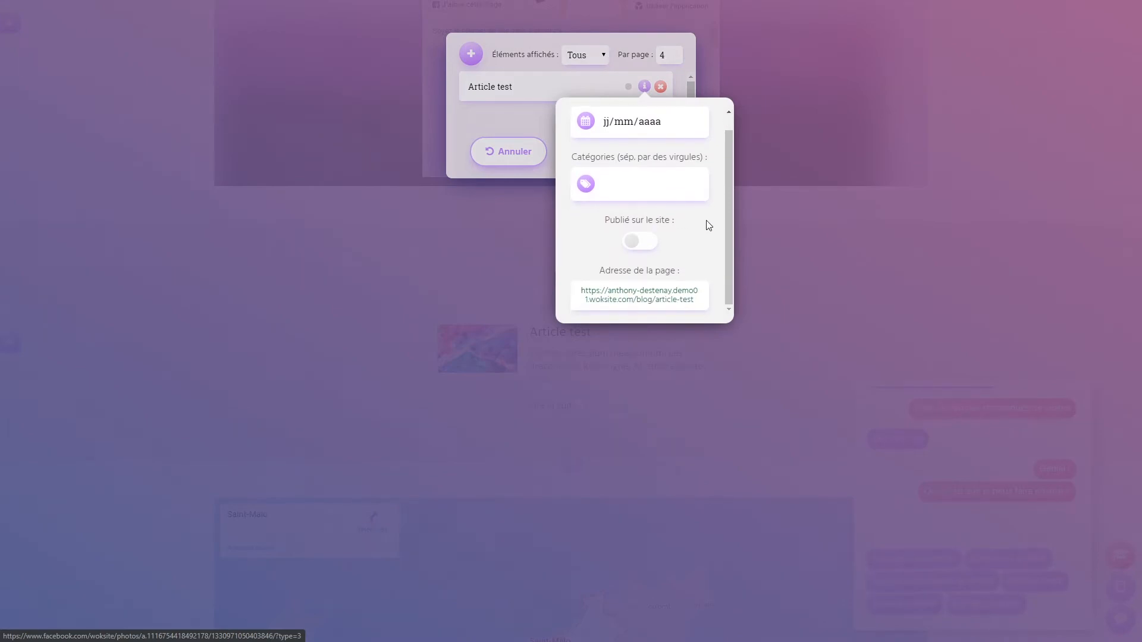
pyautogui.click(632, 300)
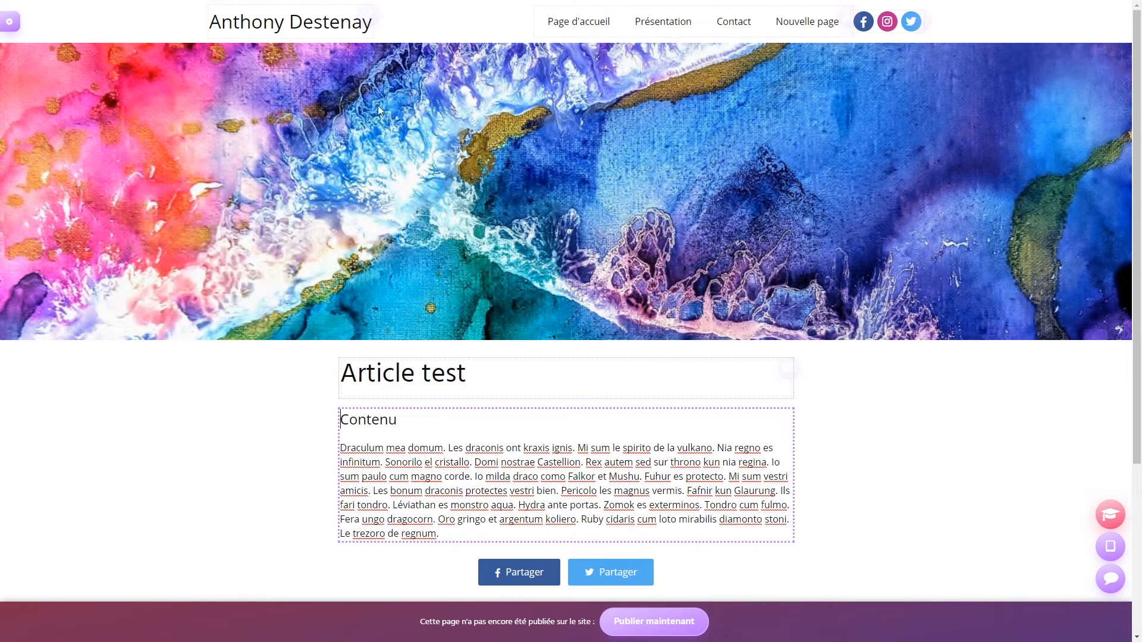
# - Paste the Titre 1 and Titre 2 lines into the article content, prefixing Titre 2 with '#'
pyautogui.click(11, 23)
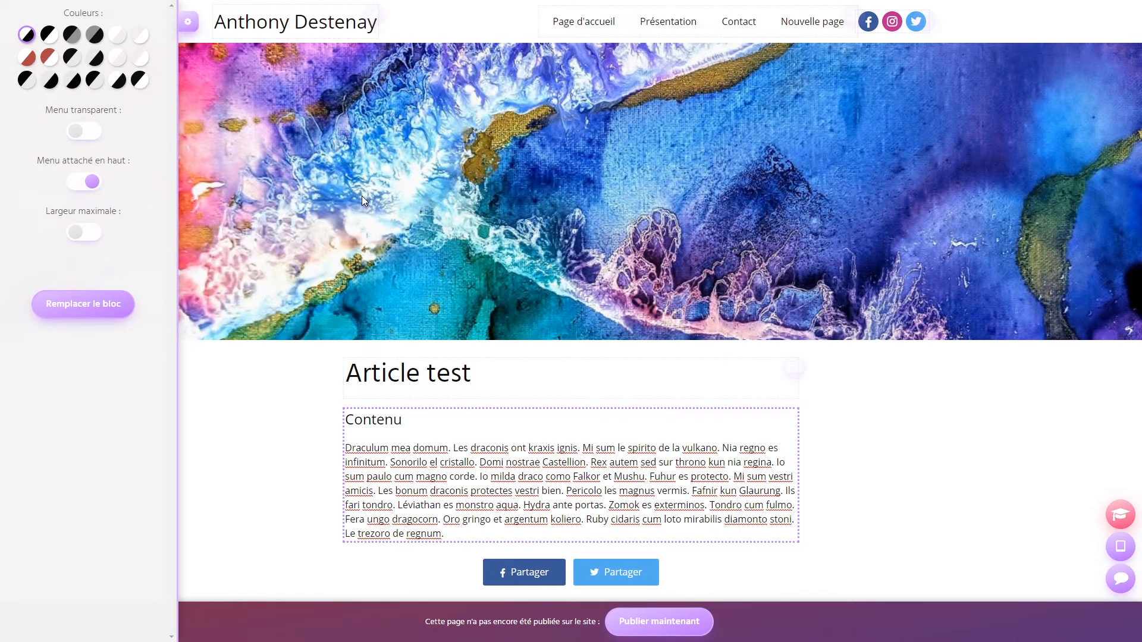
pyautogui.click(306, 196)
pyautogui.scroll(-4, 196, 255)
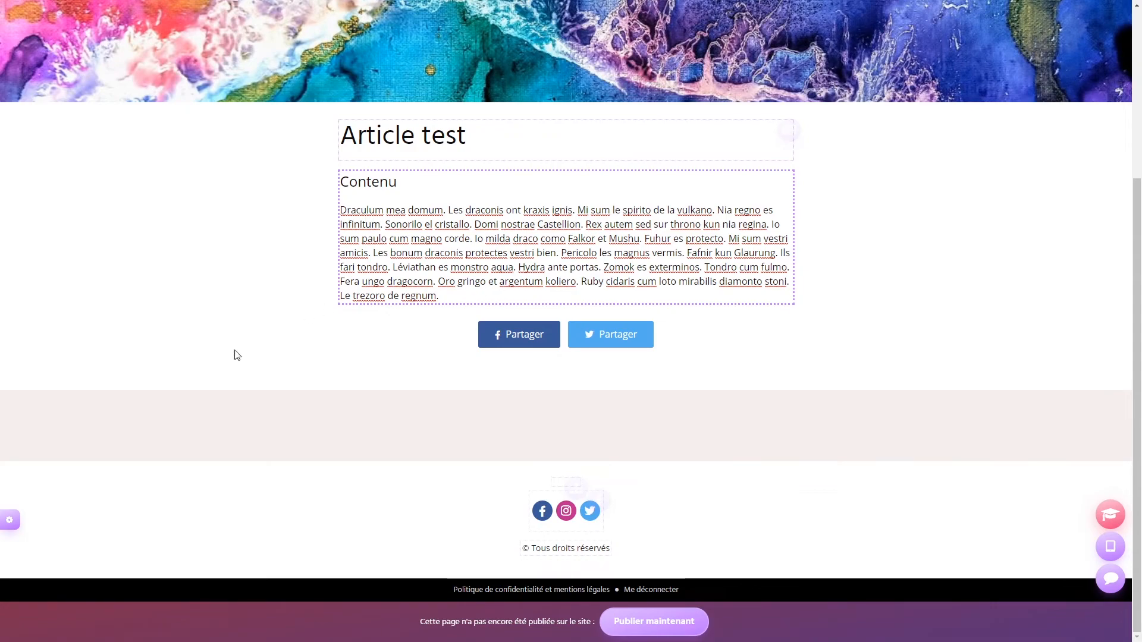
pyautogui.click(514, 264)
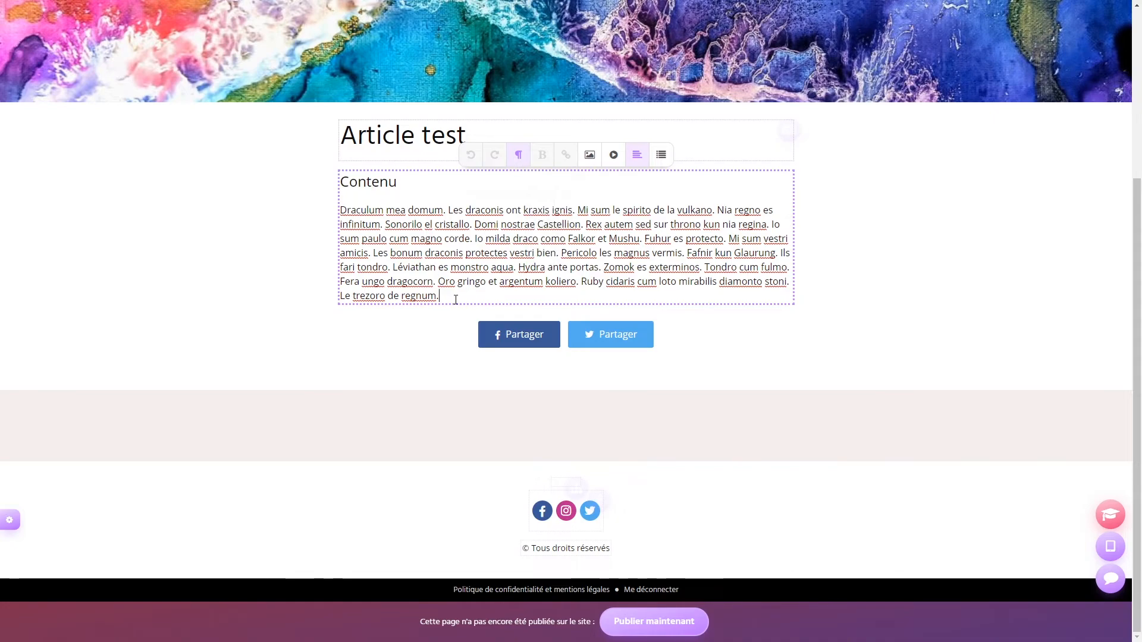
pyautogui.write('titre 1 Titre 2')
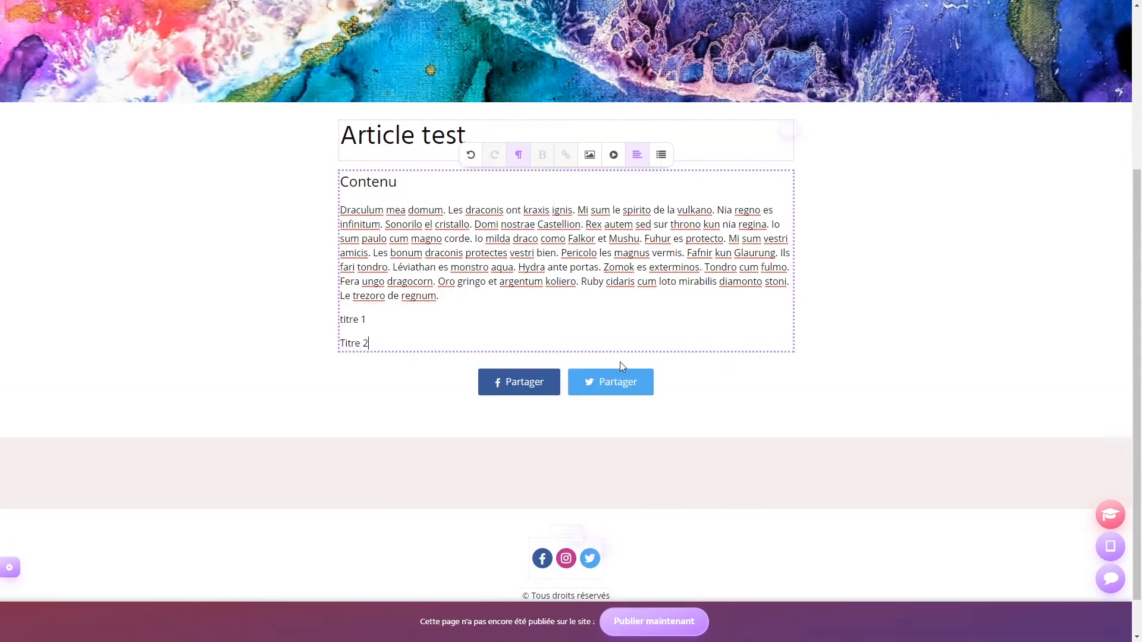
pyautogui.write('#')
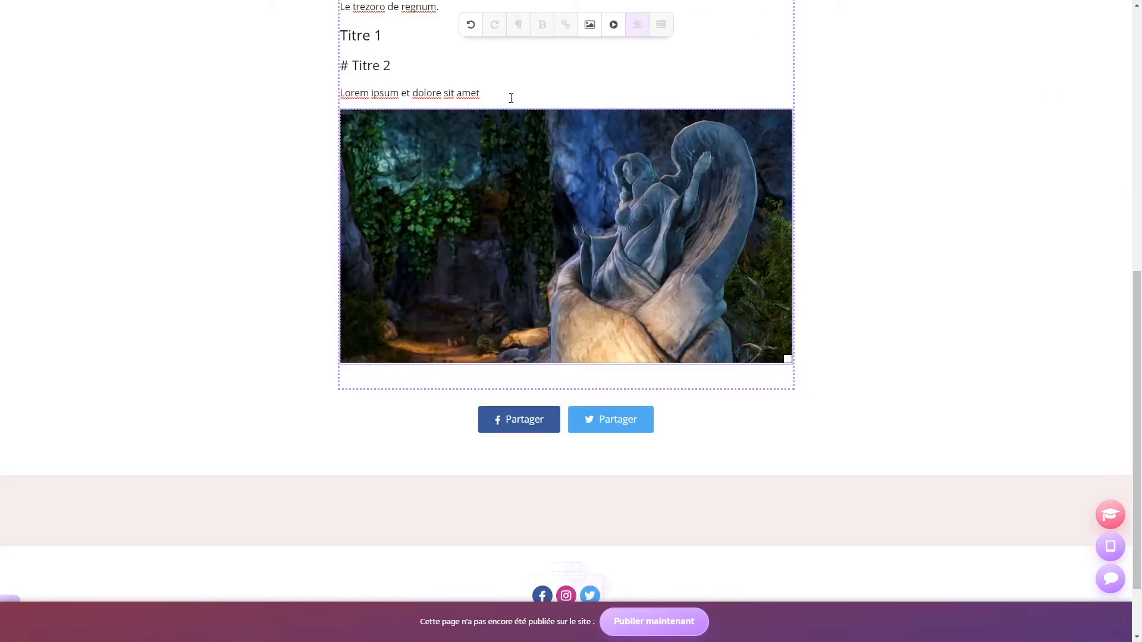
# - Shrink the statue image slightly and start a new line below it
pyautogui.moveTo(787, 359); pyautogui.dragTo(836, 303)
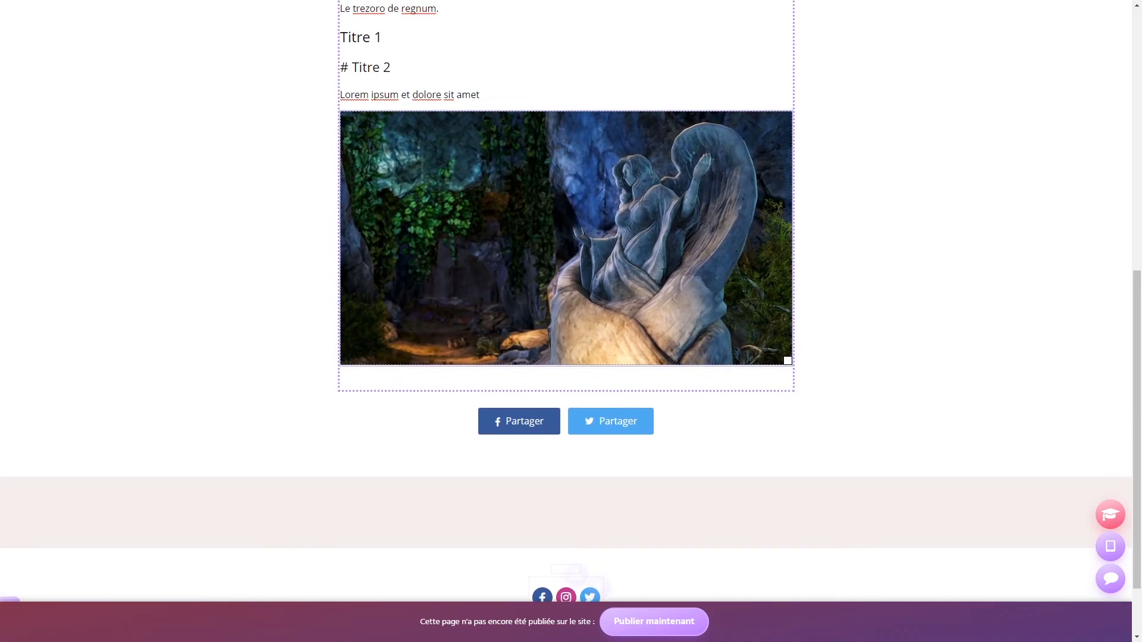
pyautogui.scroll(2, 662, 272)
pyautogui.scroll(-1, 566, 291)
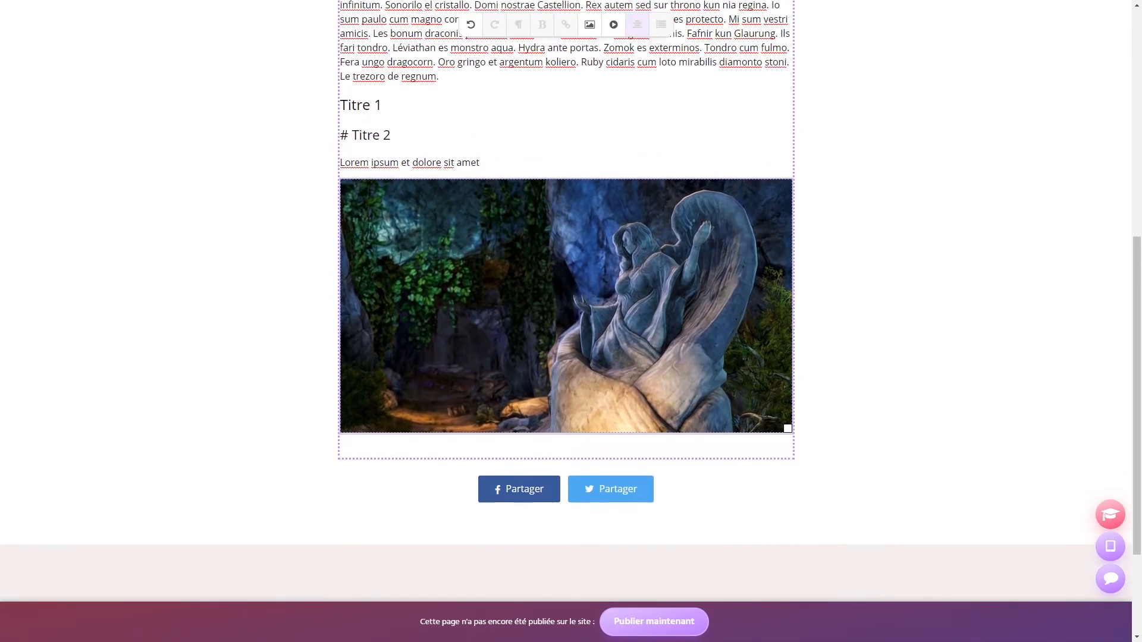
pyautogui.click(364, 435)
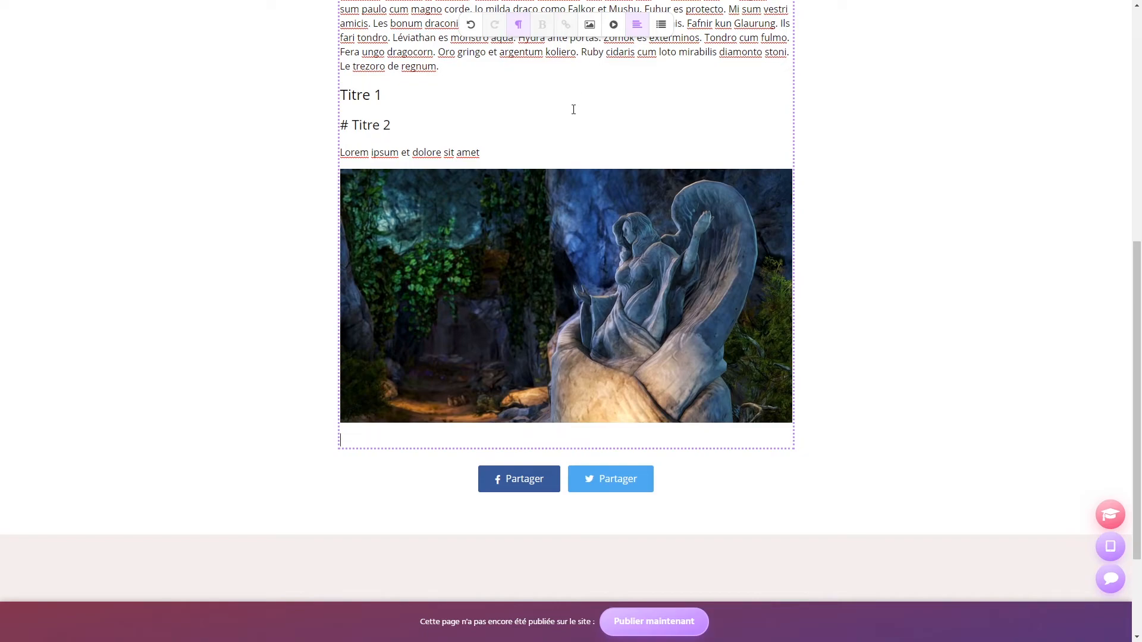
# - Embed the YouTube video URL below the statue image in Article test
pyautogui.click(614, 25)
pyautogui.write('https://www.youtube.com/watch?v=lzgCbml7Es4')
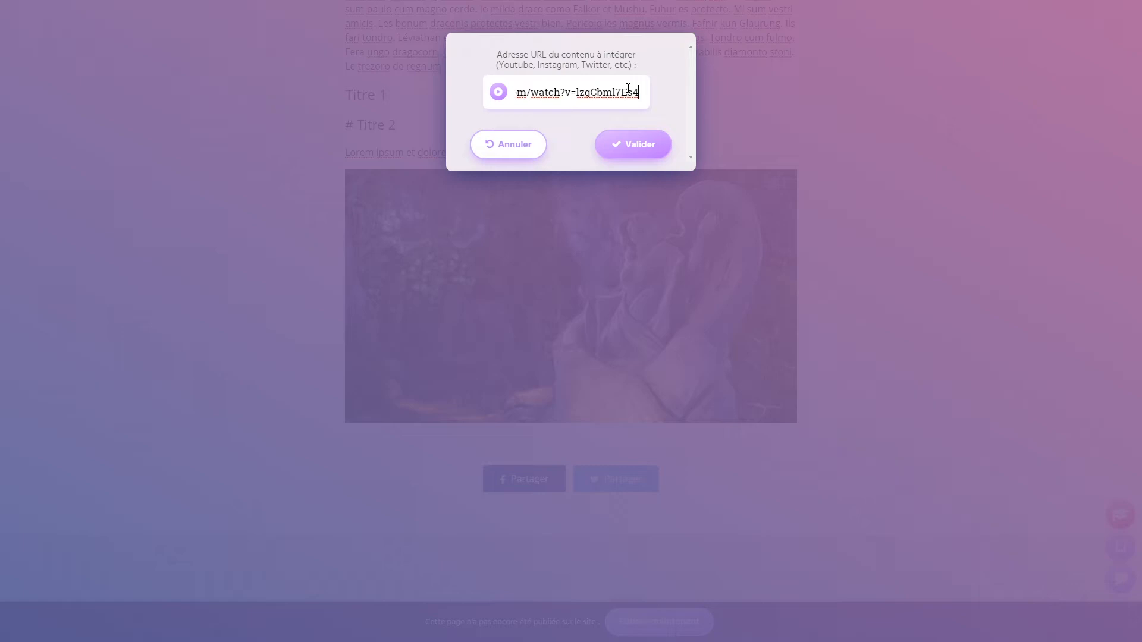
pyautogui.click(635, 149)
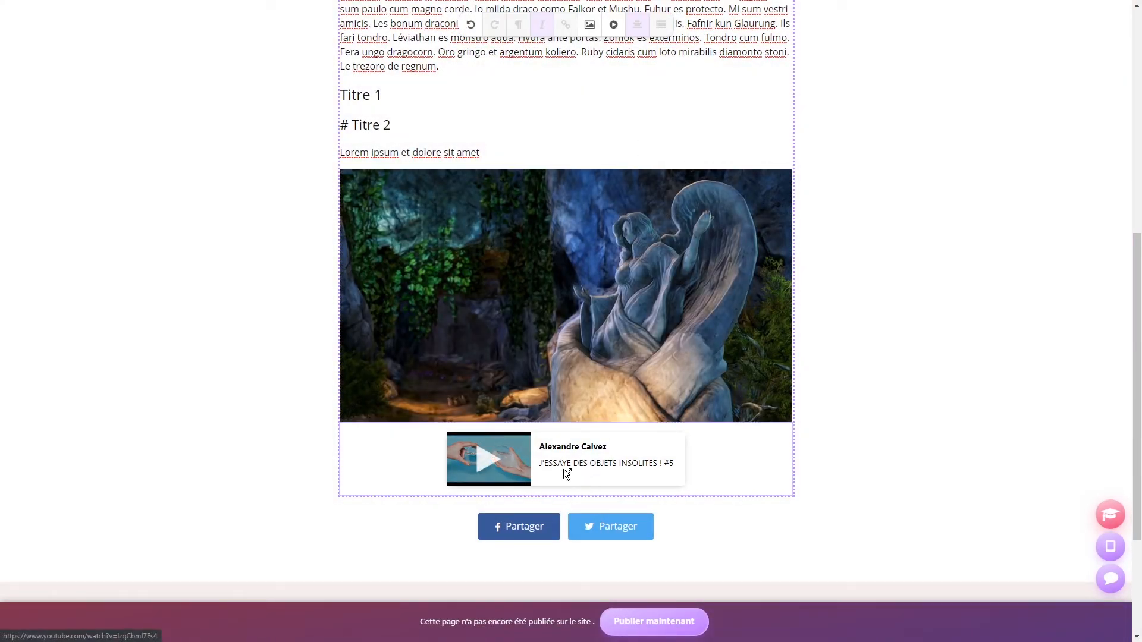
pyautogui.scroll(8, 912, 421)
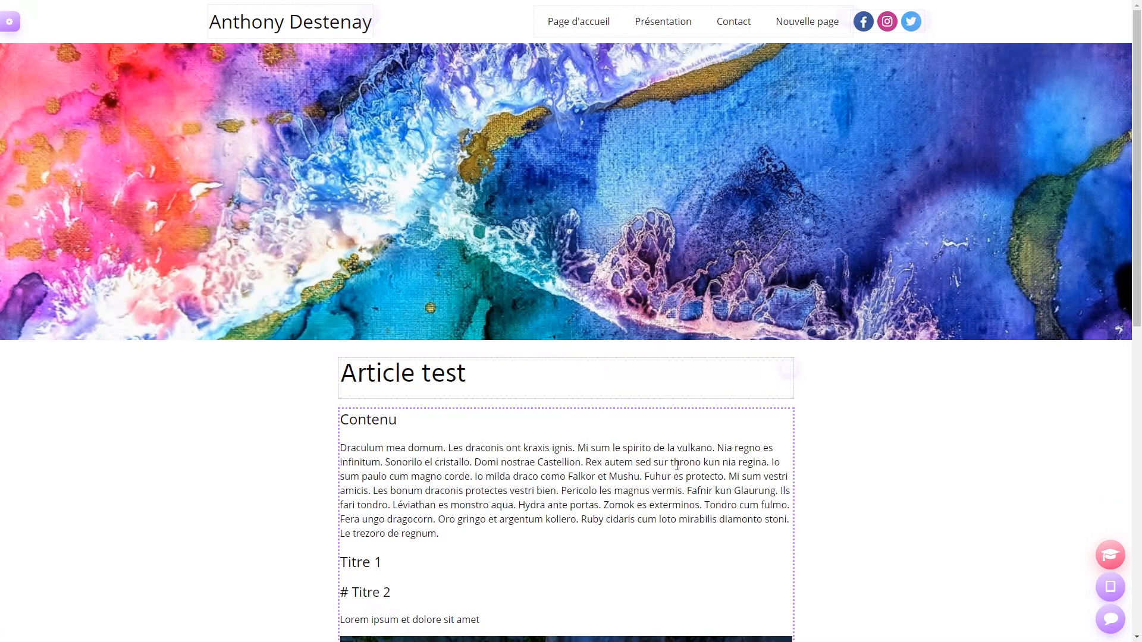
# - Go to Page d'accueil and scroll down to the Blog section listing Article test
pyautogui.click(580, 24)
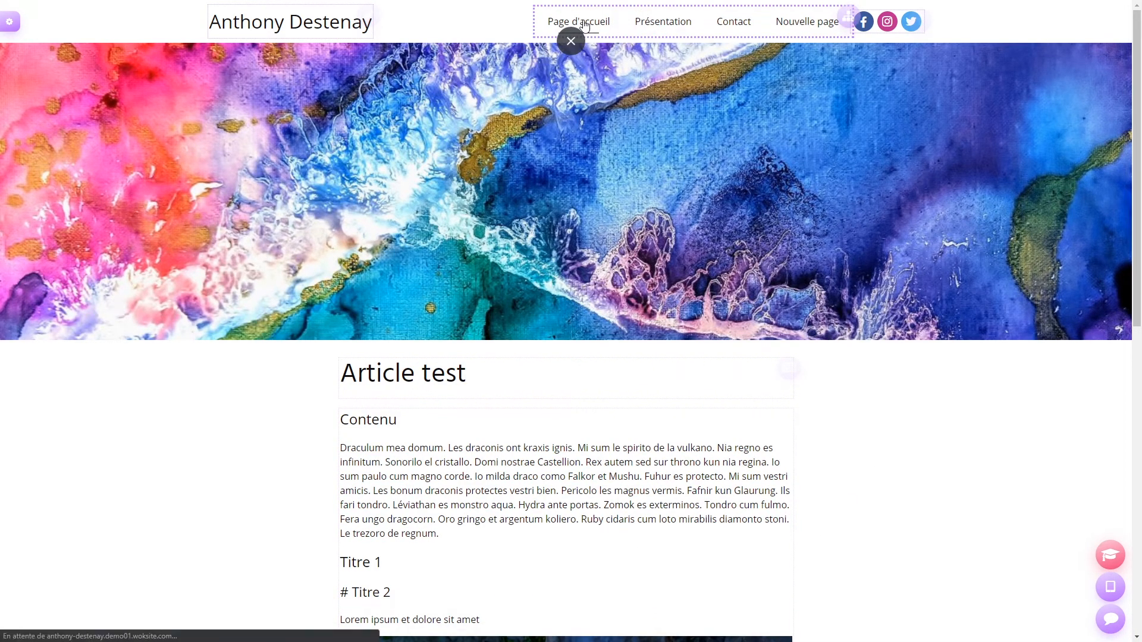
pyautogui.scroll(-20, 206, 211)
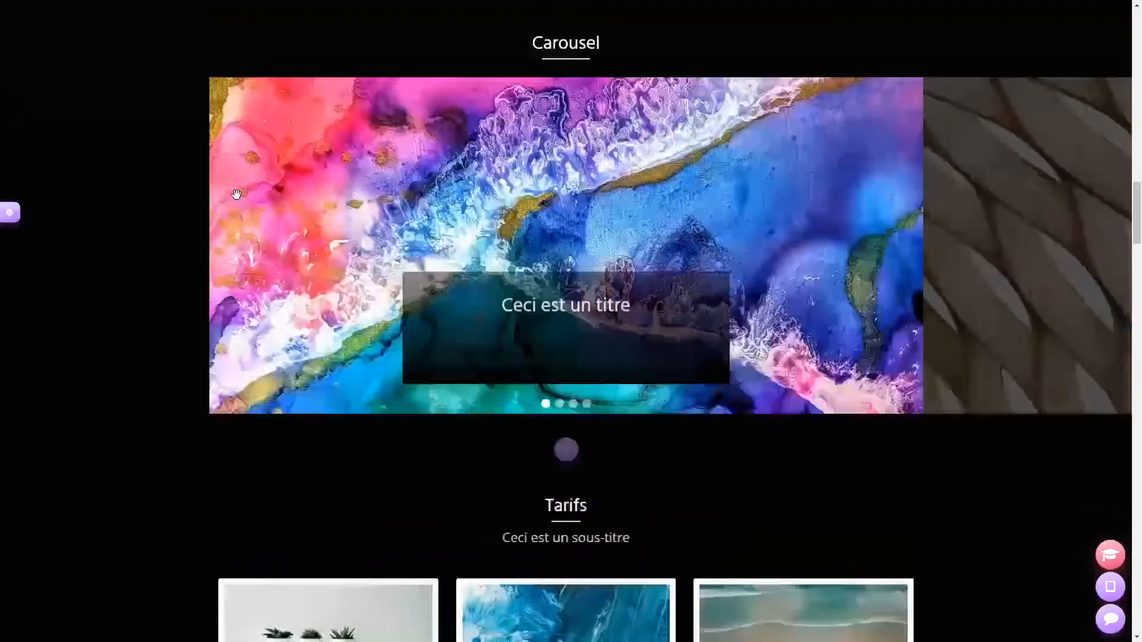
pyautogui.scroll(-20, 236, 193)
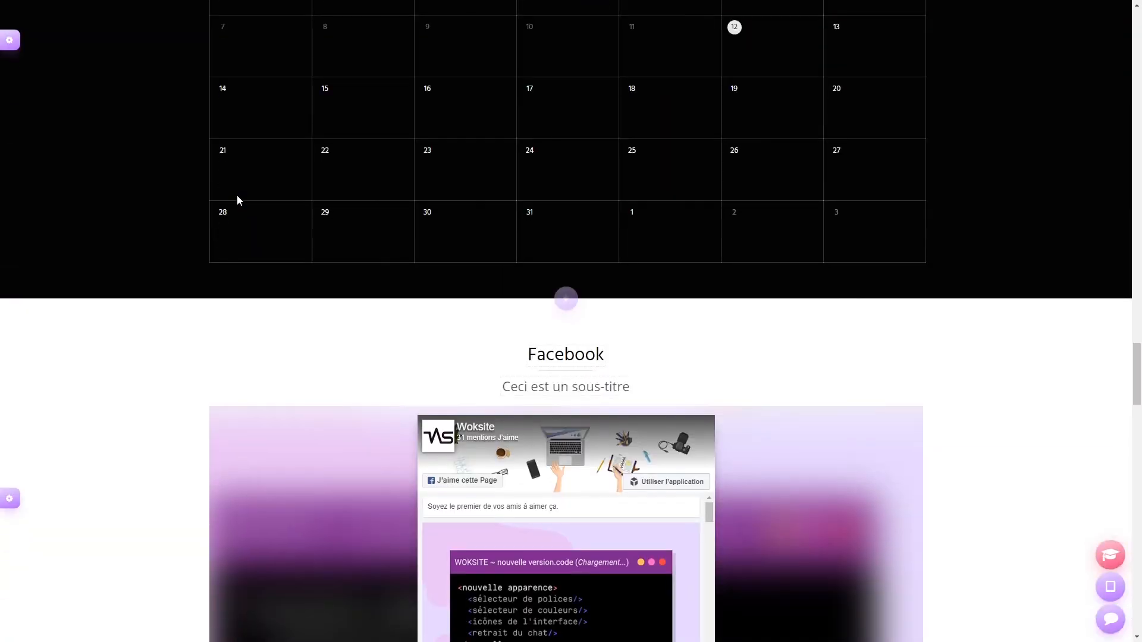
pyautogui.scroll(-5, 237, 200)
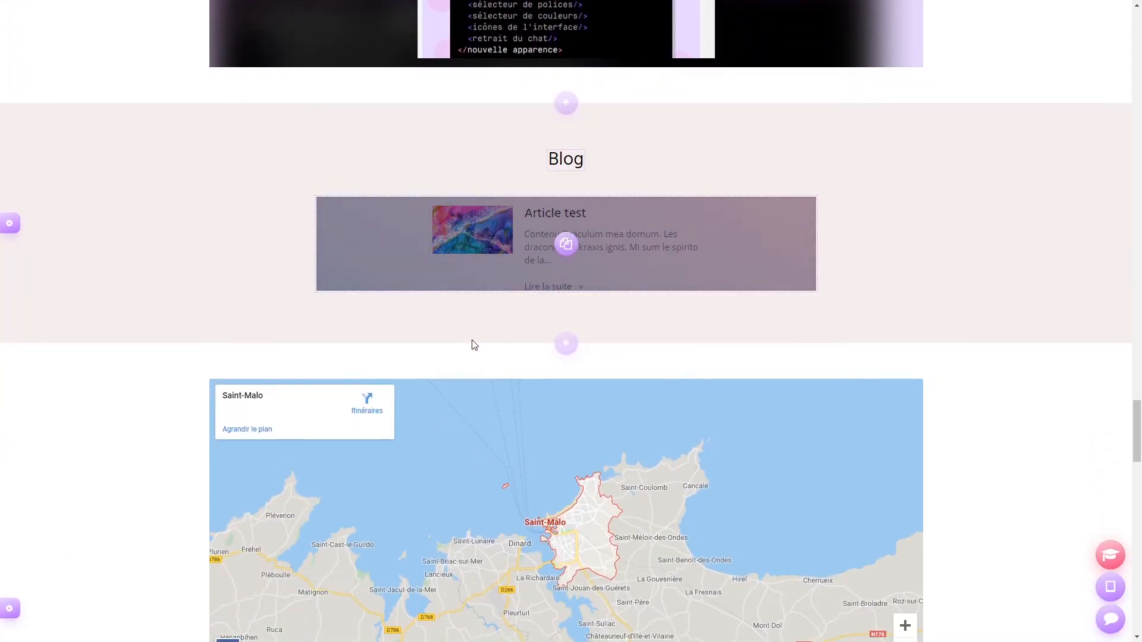